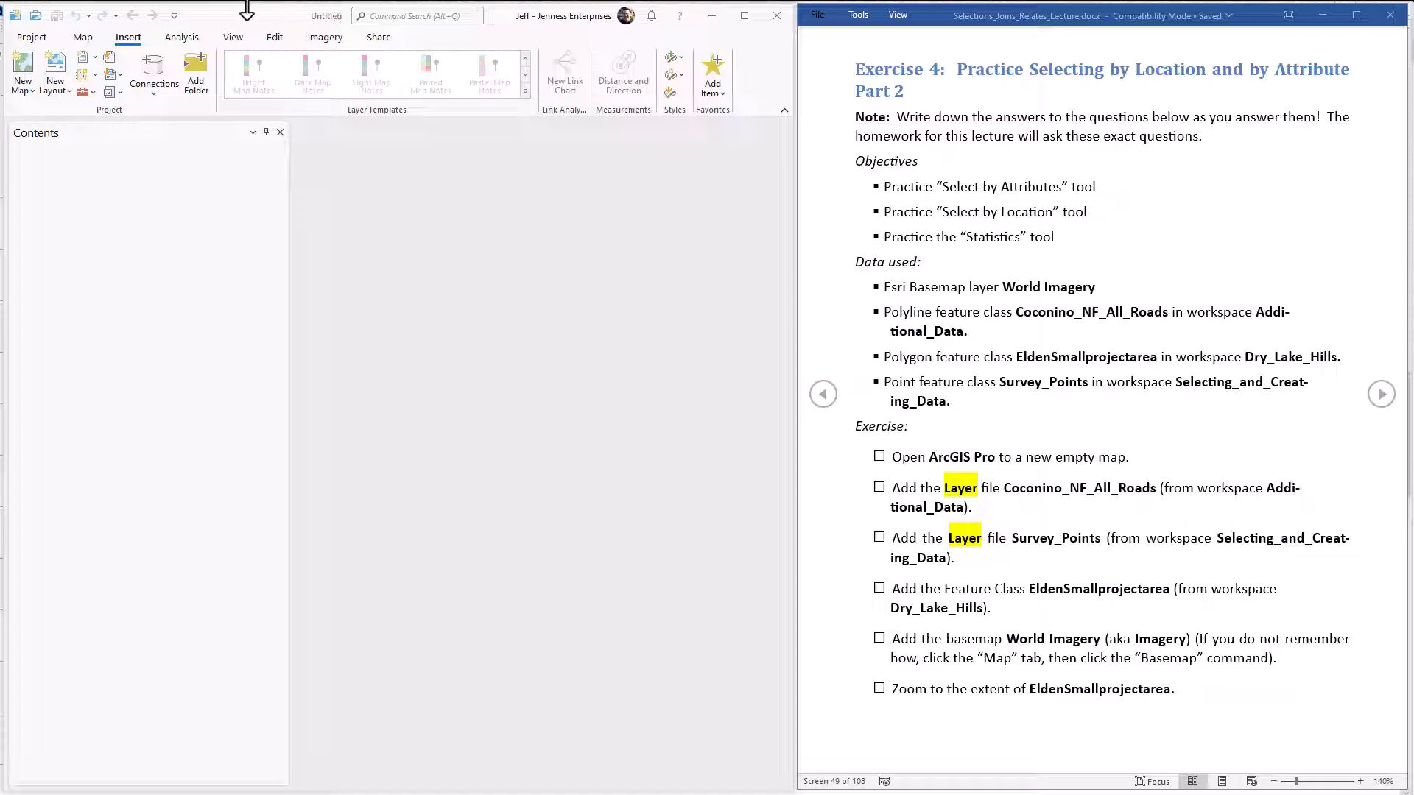
Create a new empty map in the project.
click(75, 38)
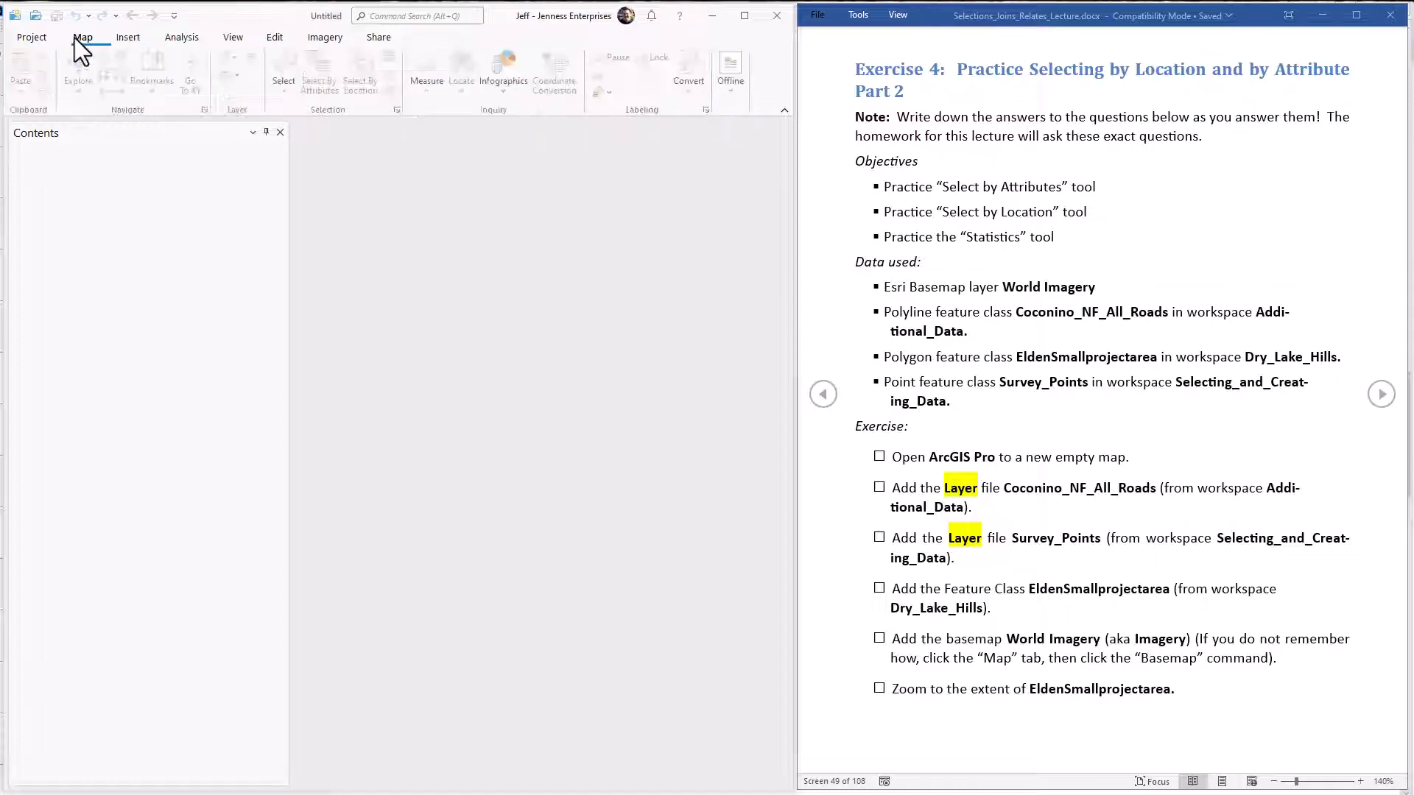
click(113, 41)
click(24, 73)
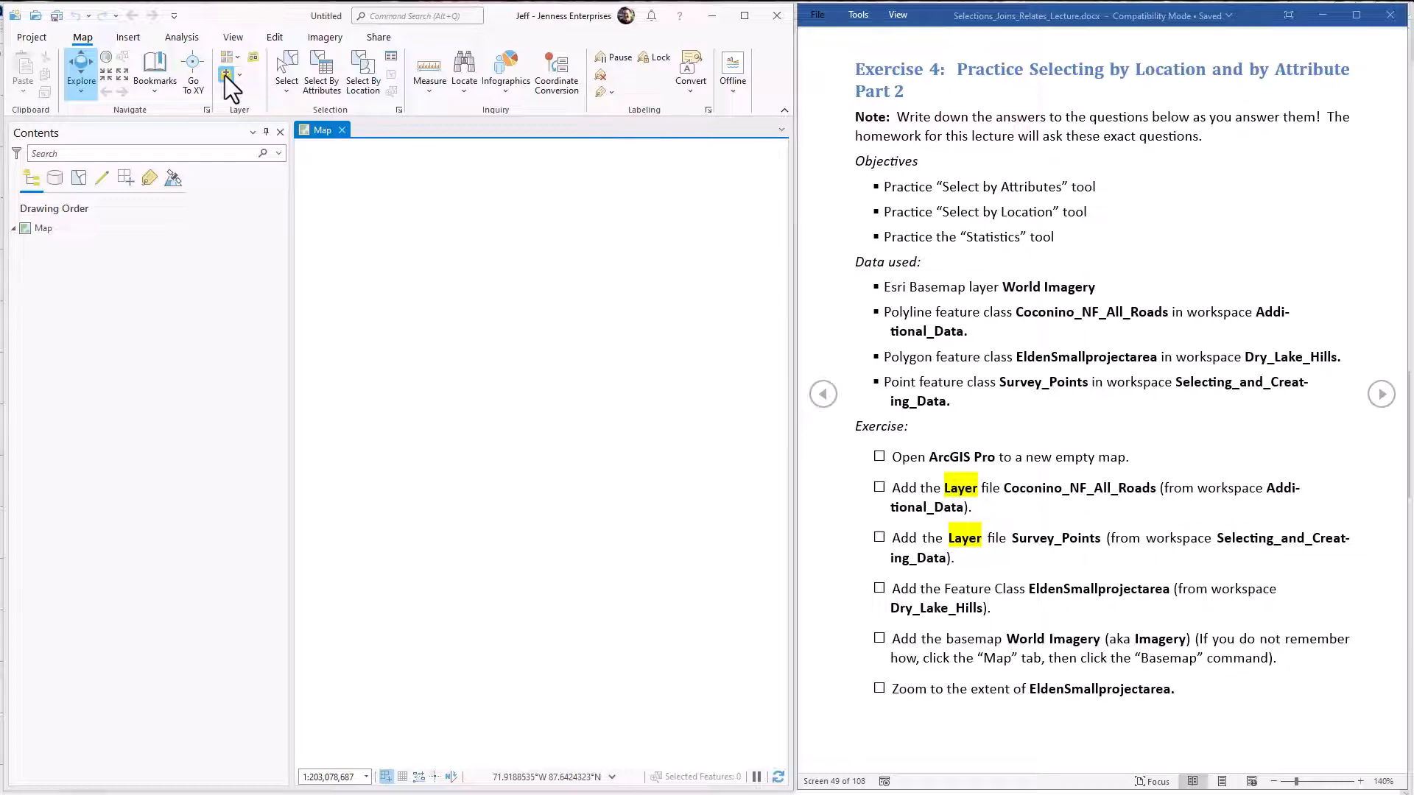
Add the layer file Coconino_NF_All_Roads.lyr from the Additional_Data folder to the map.
click(223, 75)
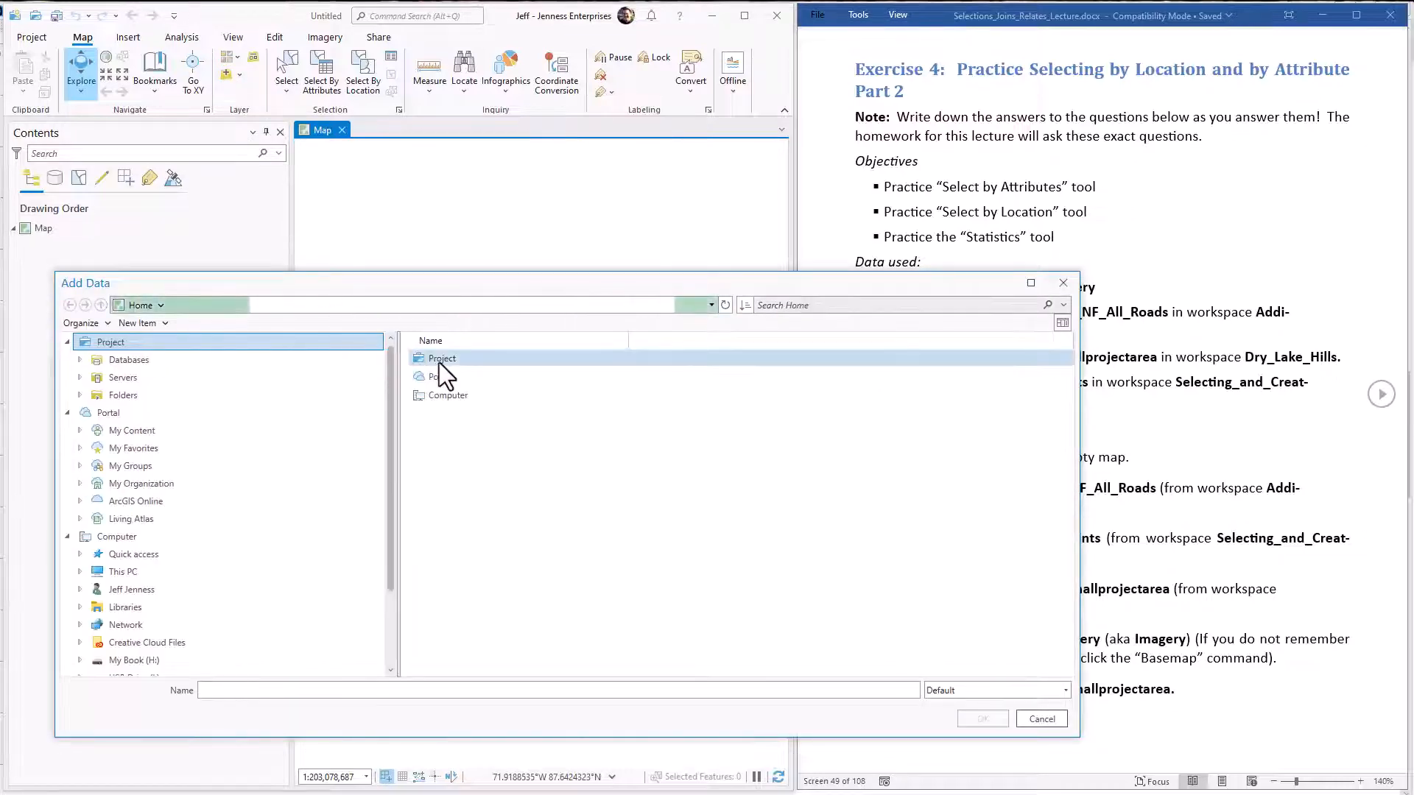
click(492, 471)
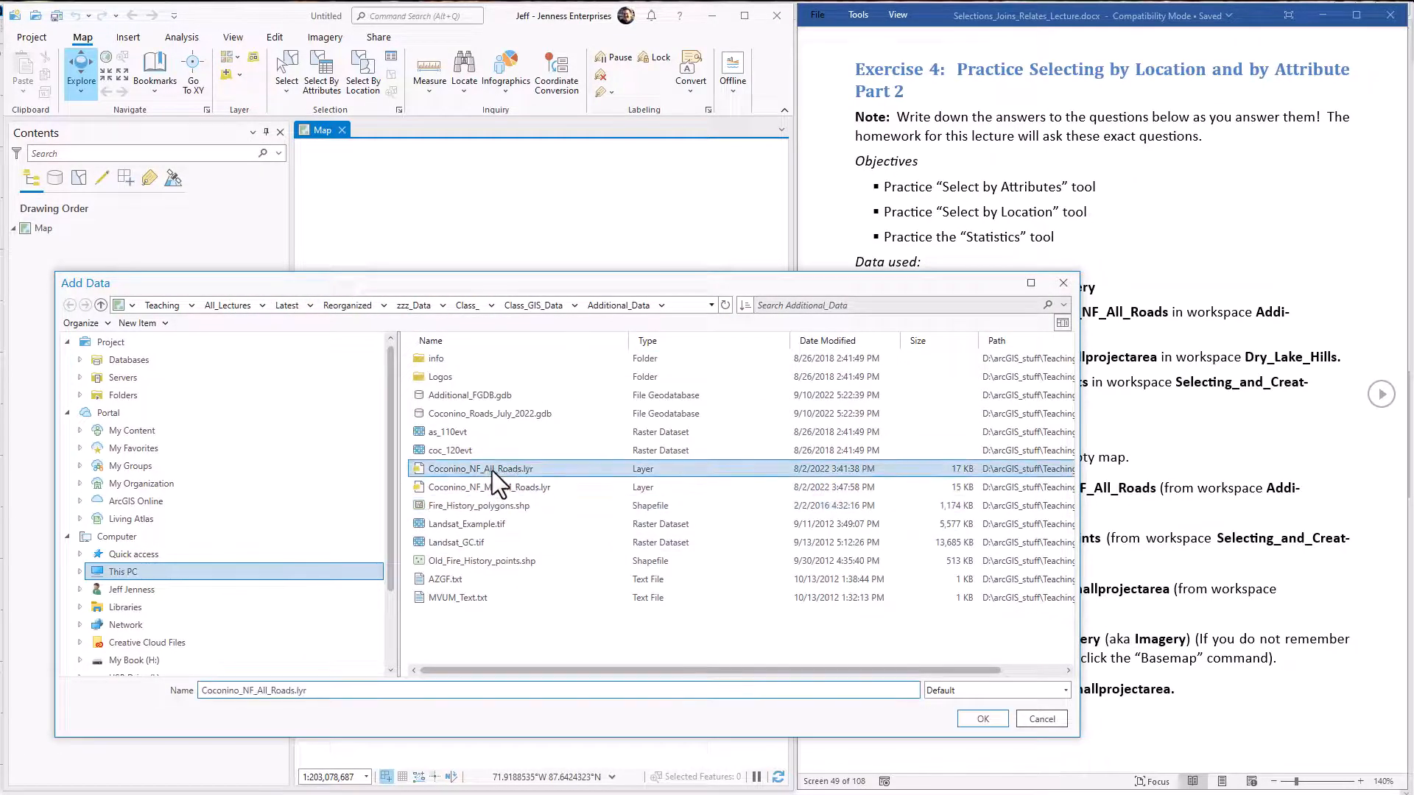
click(981, 719)
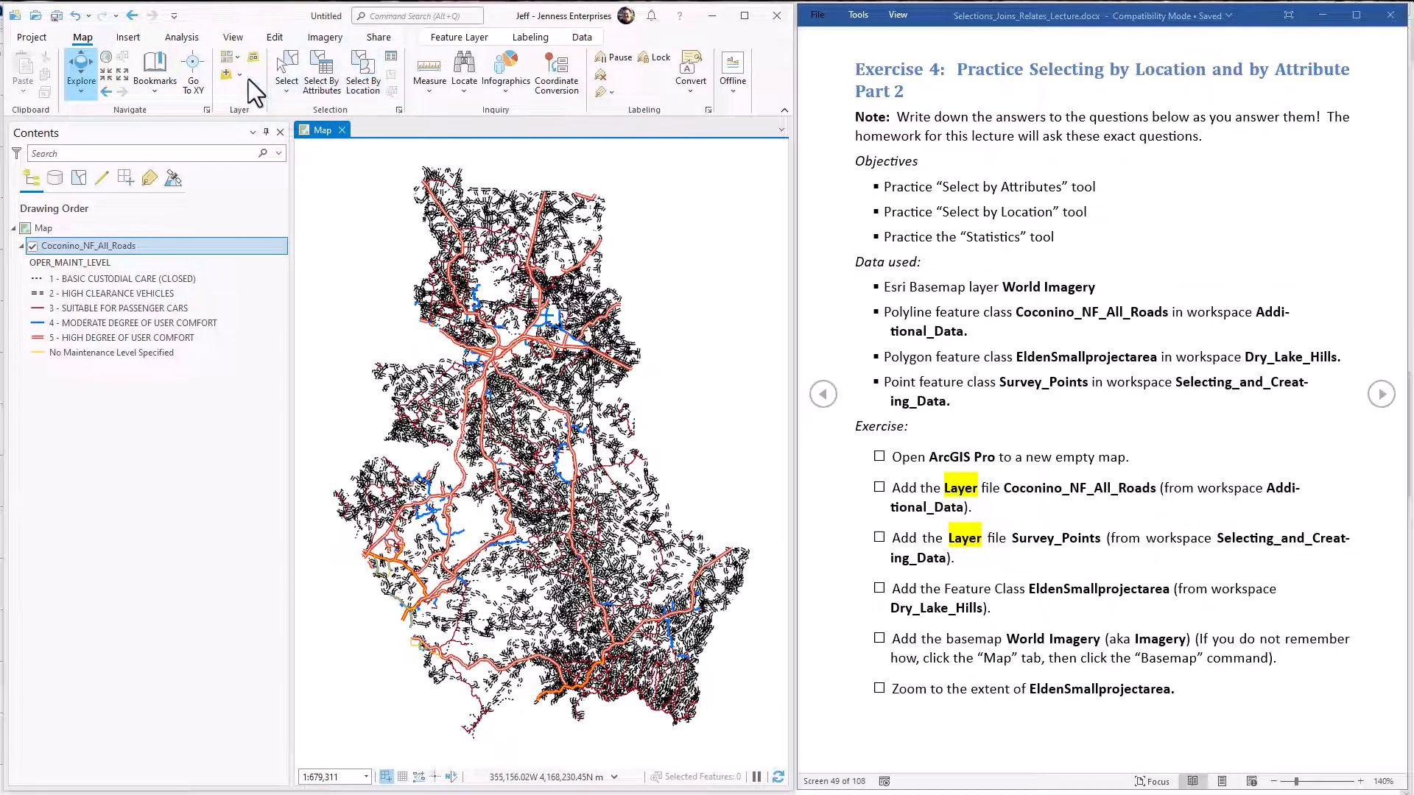
Add the shapefile EldenSmallprojectarea.shp from the Dry_Lake_Hills folder to the map.
click(226, 75)
click(541, 307)
double_click(456, 412)
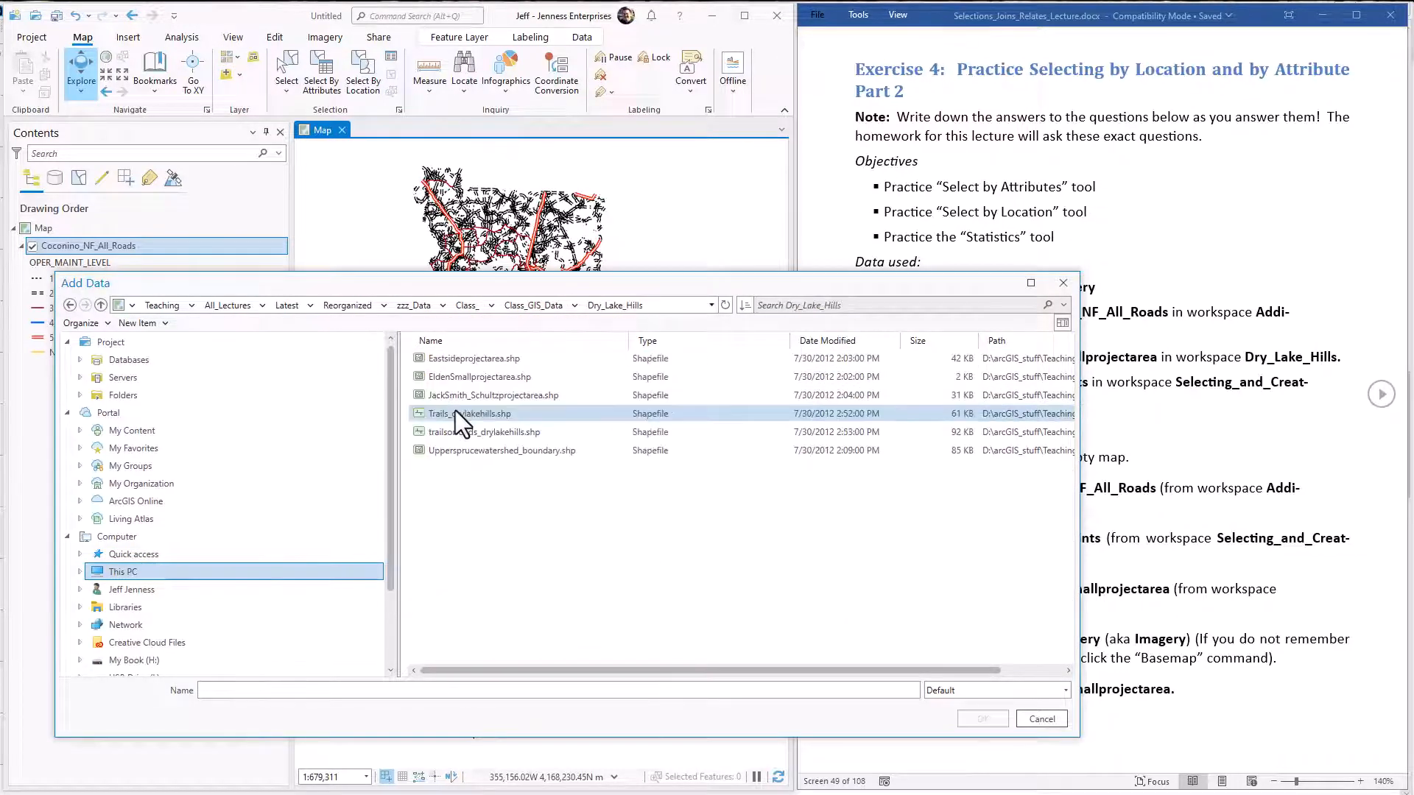
click(456, 378)
click(982, 719)
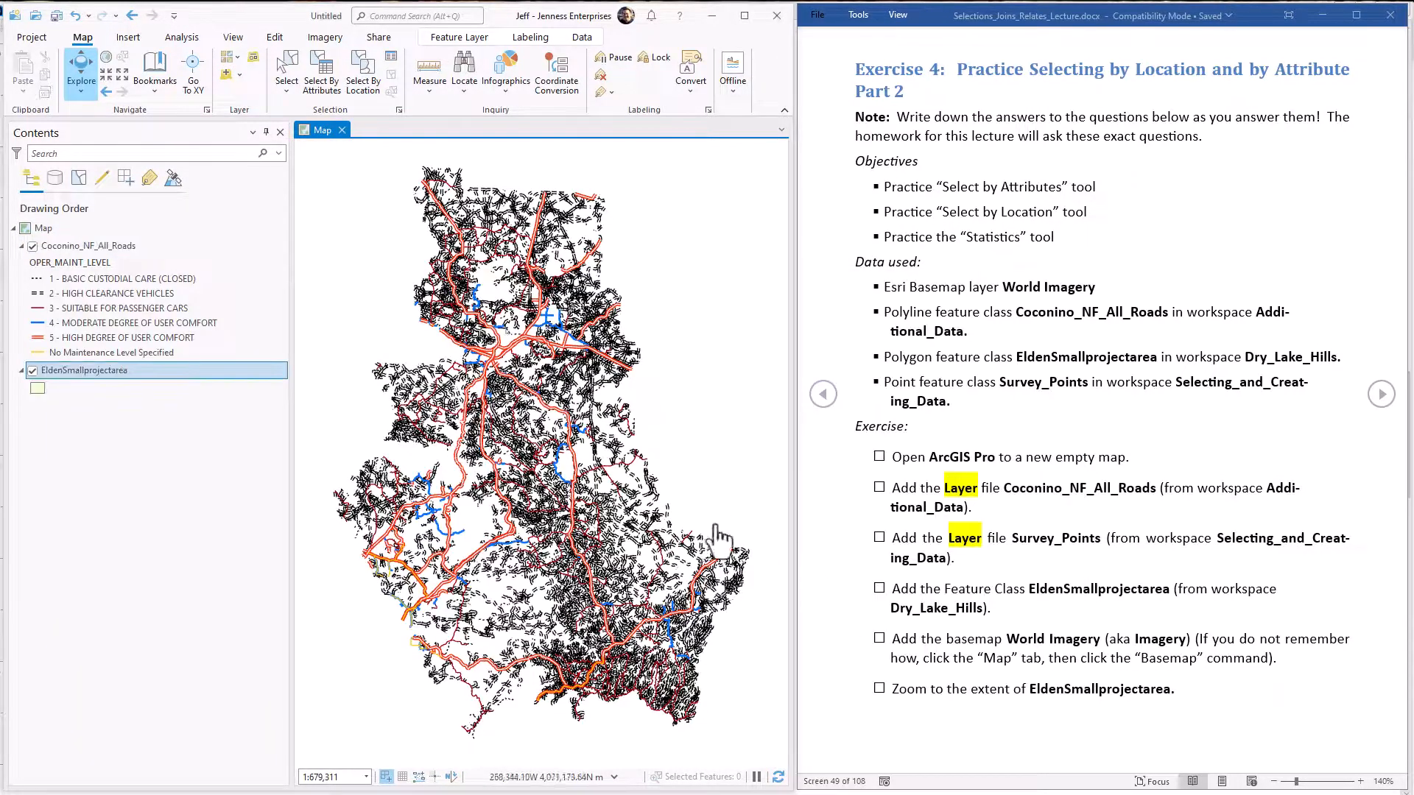
Add the layer file Survey_Points.lyr from the Selecting_and_Creating_Data folder to the map.
click(227, 74)
key(BackSpace)
double_click(507, 523)
click(527, 543)
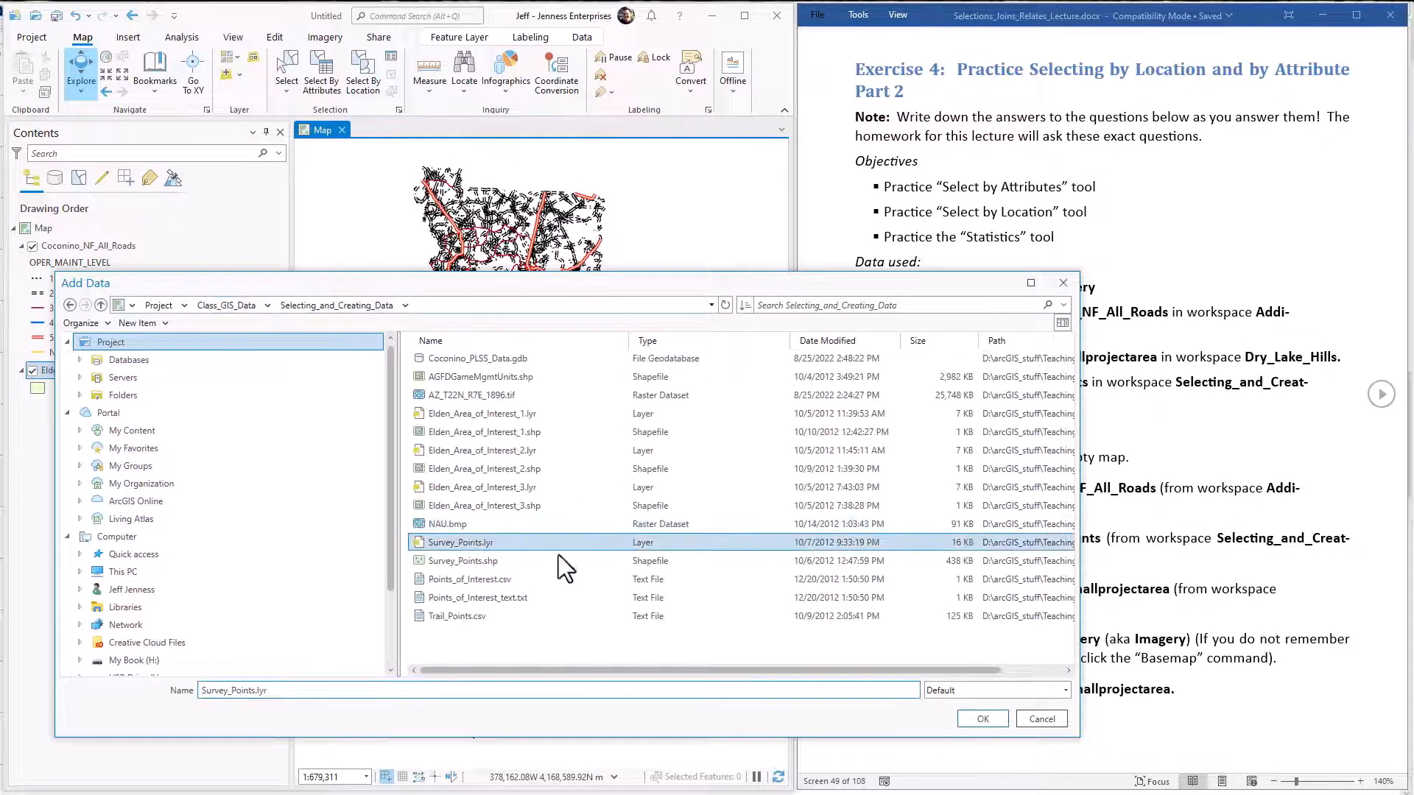
click(980, 720)
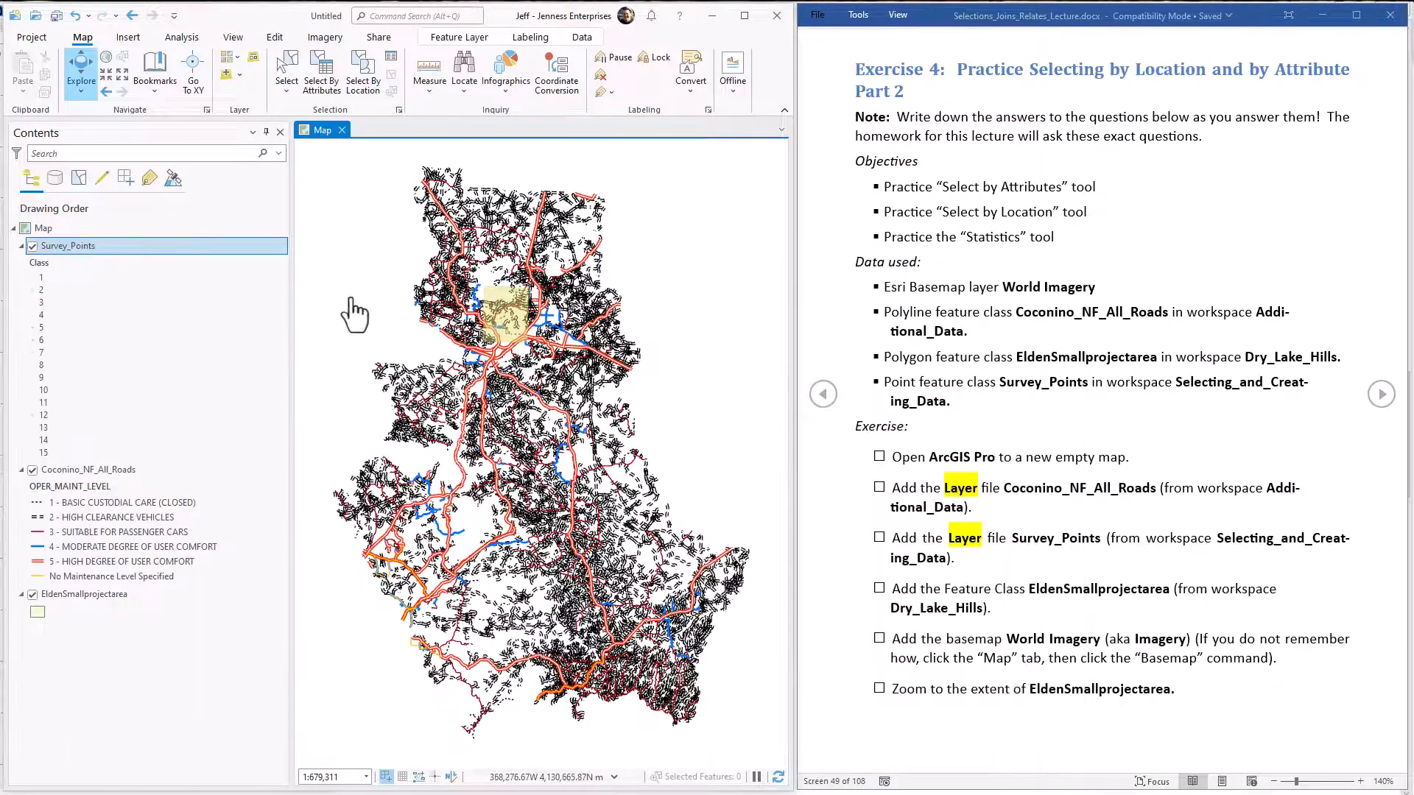
Add the World Imagery basemap and set its transparency to about 54%.
click(229, 59)
click(262, 110)
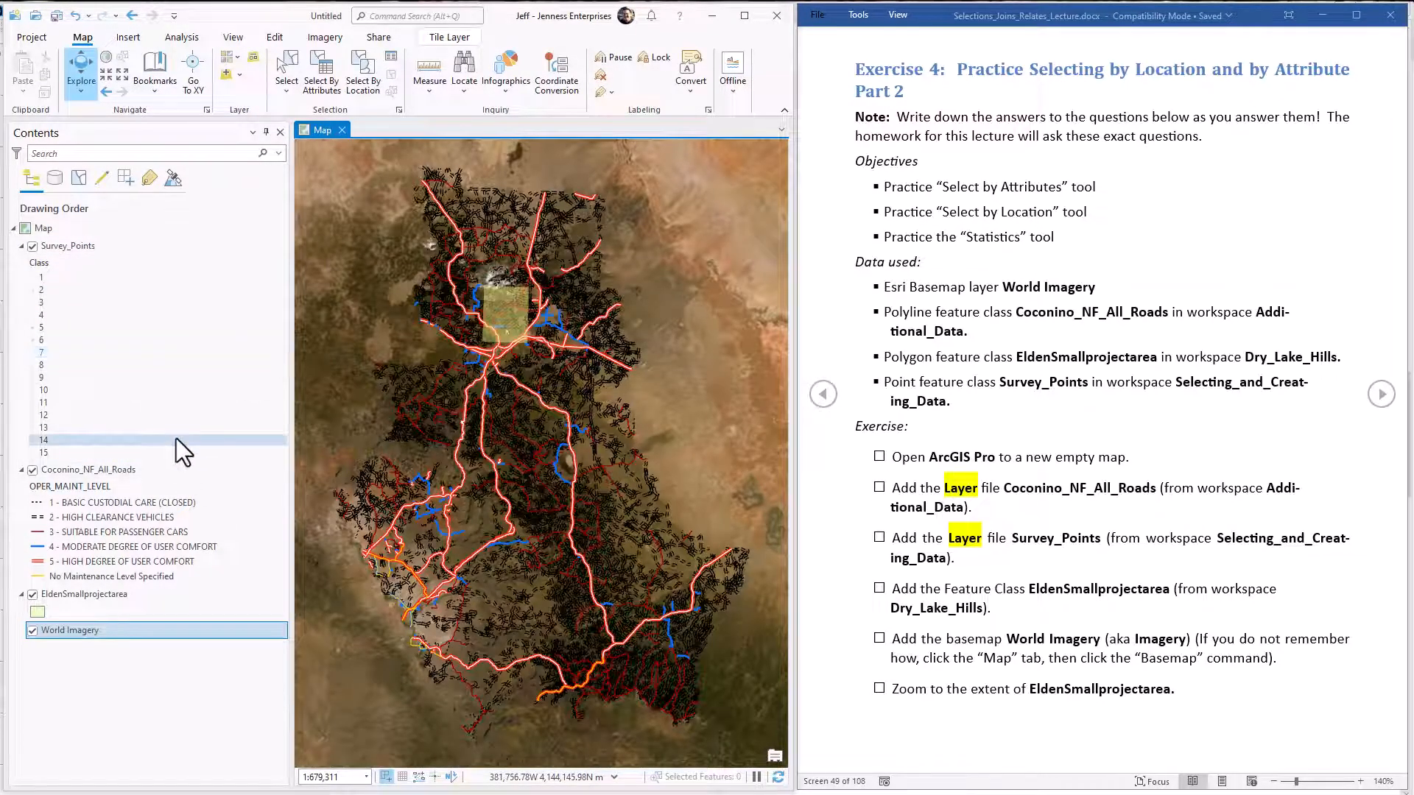
click(158, 635)
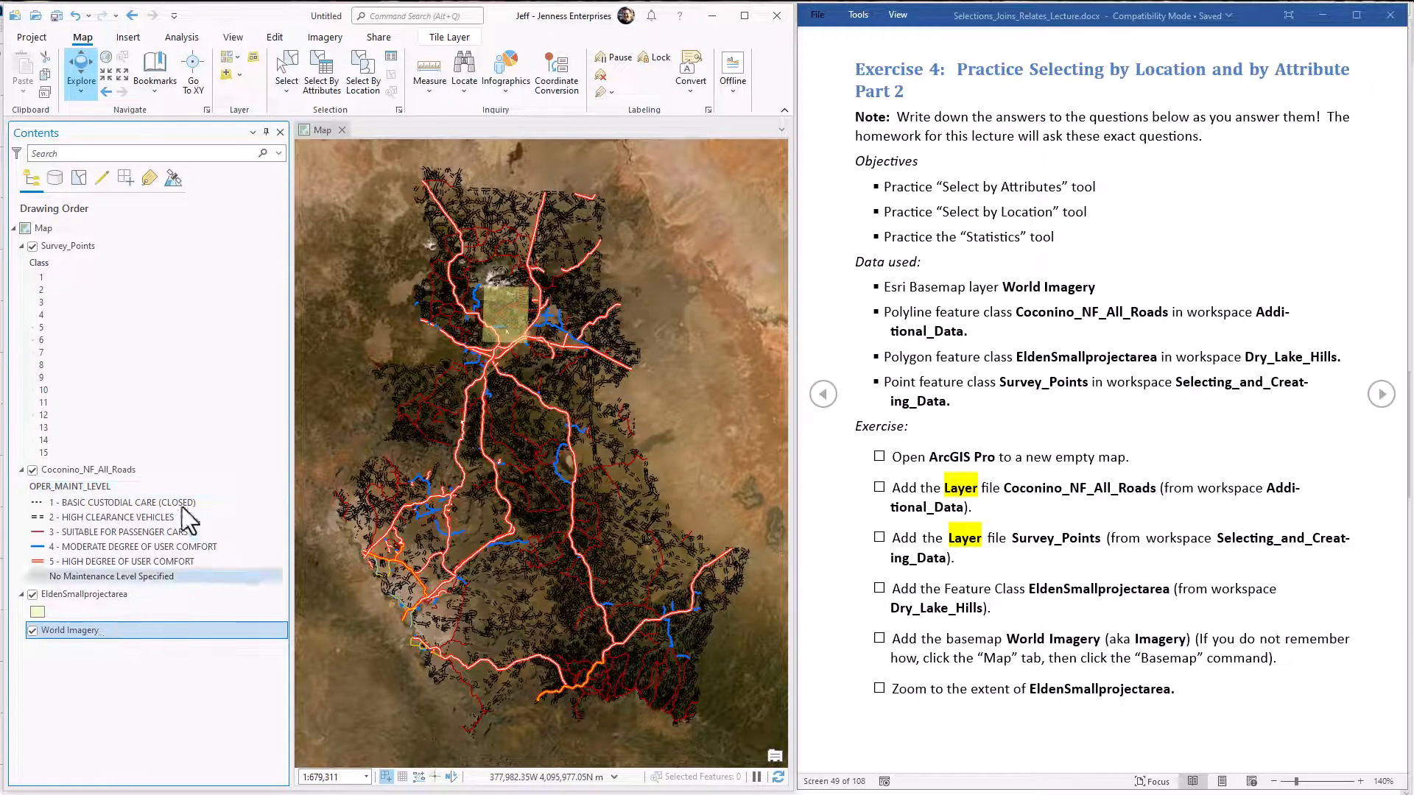
click(445, 38)
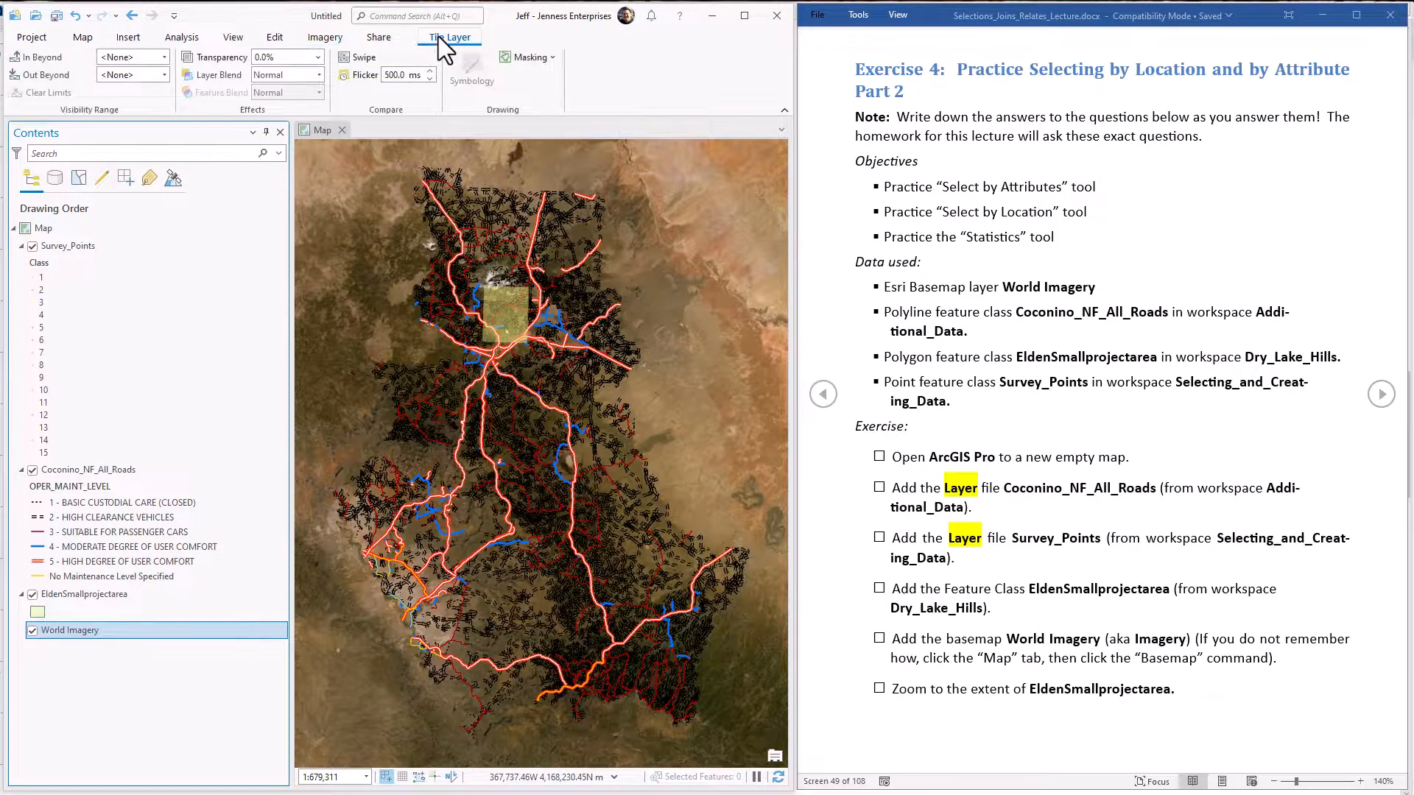
click(317, 57)
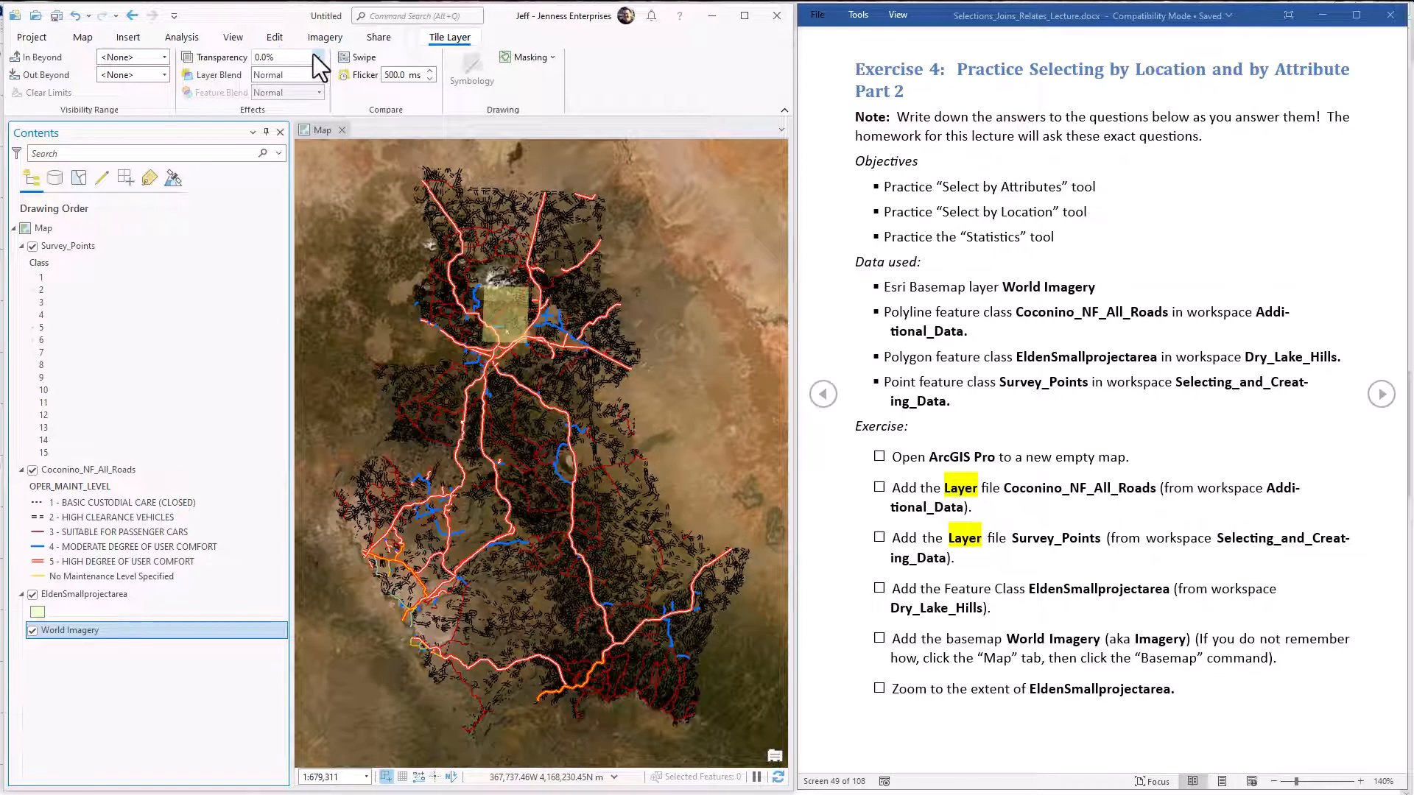
drag(259, 73, 293, 73)
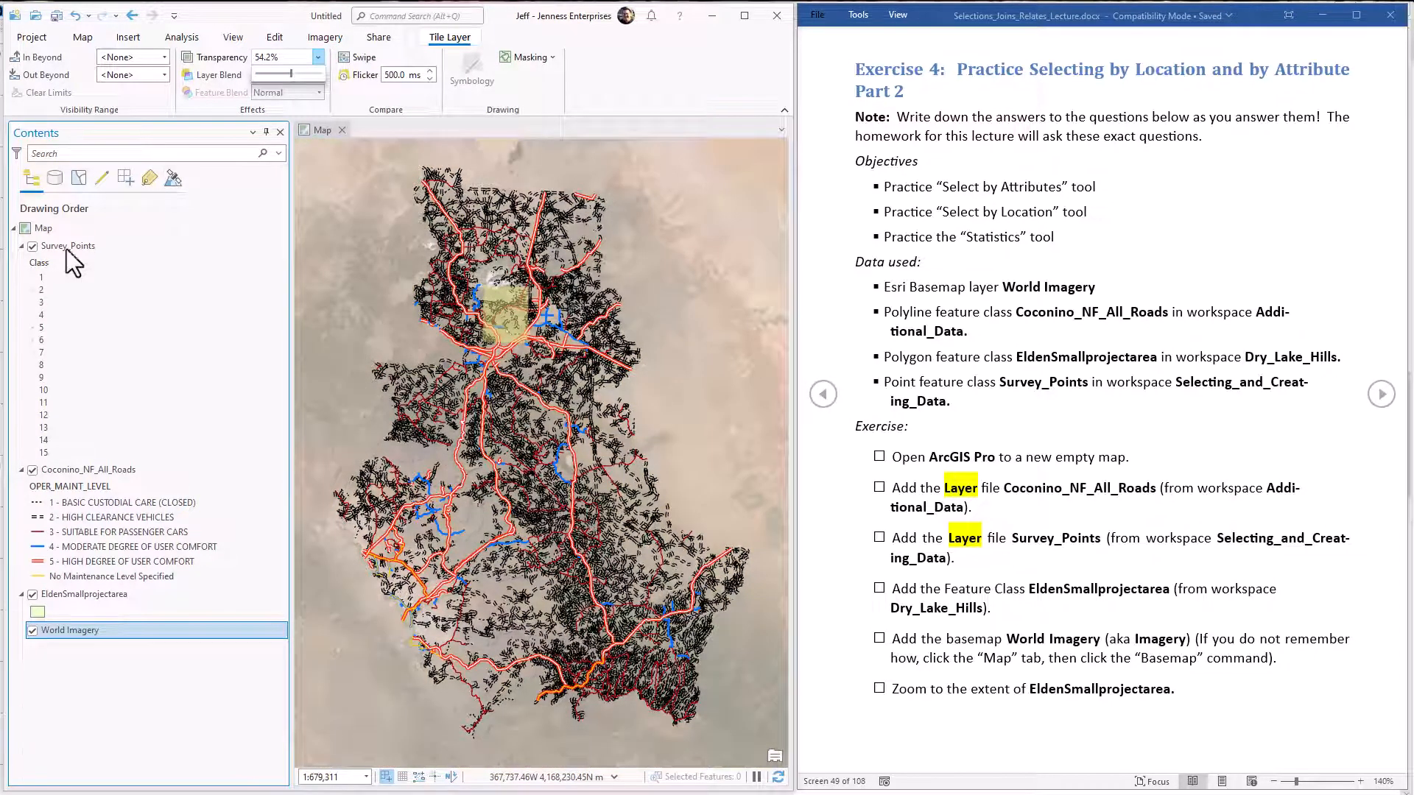
Zoom to the extent of the EldenSmallprojectarea layer and set its transparency to about 49%.
click(81, 595)
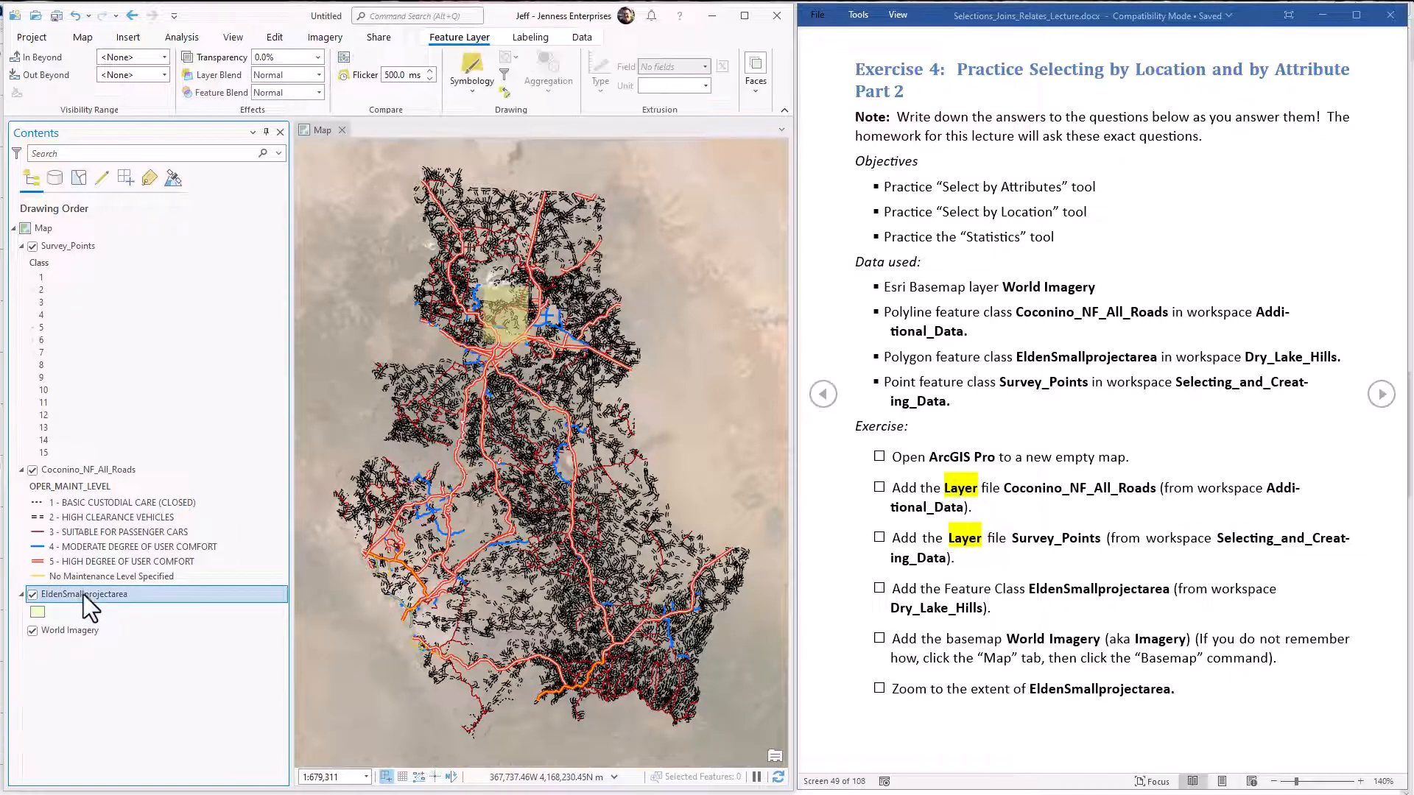
right_click(84, 594)
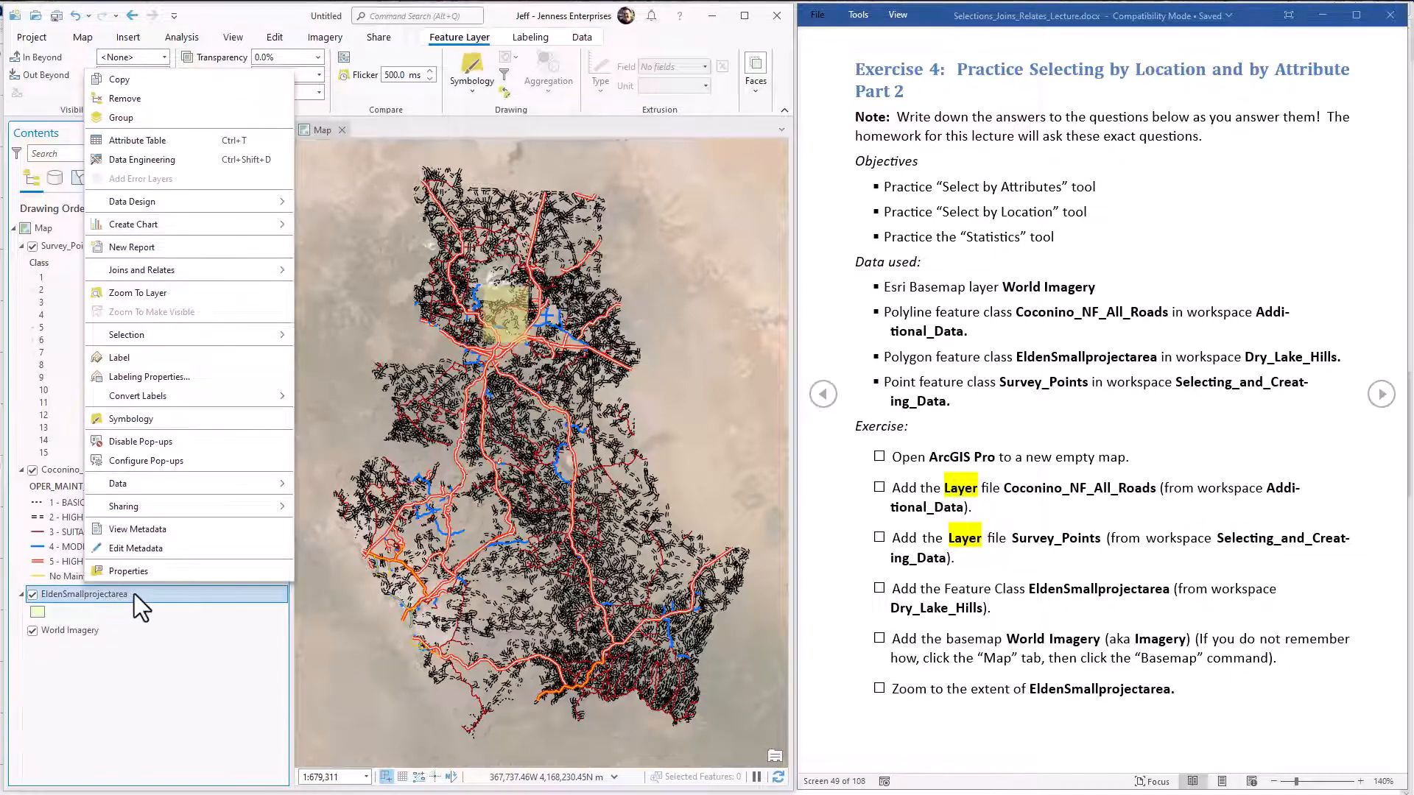
click(144, 294)
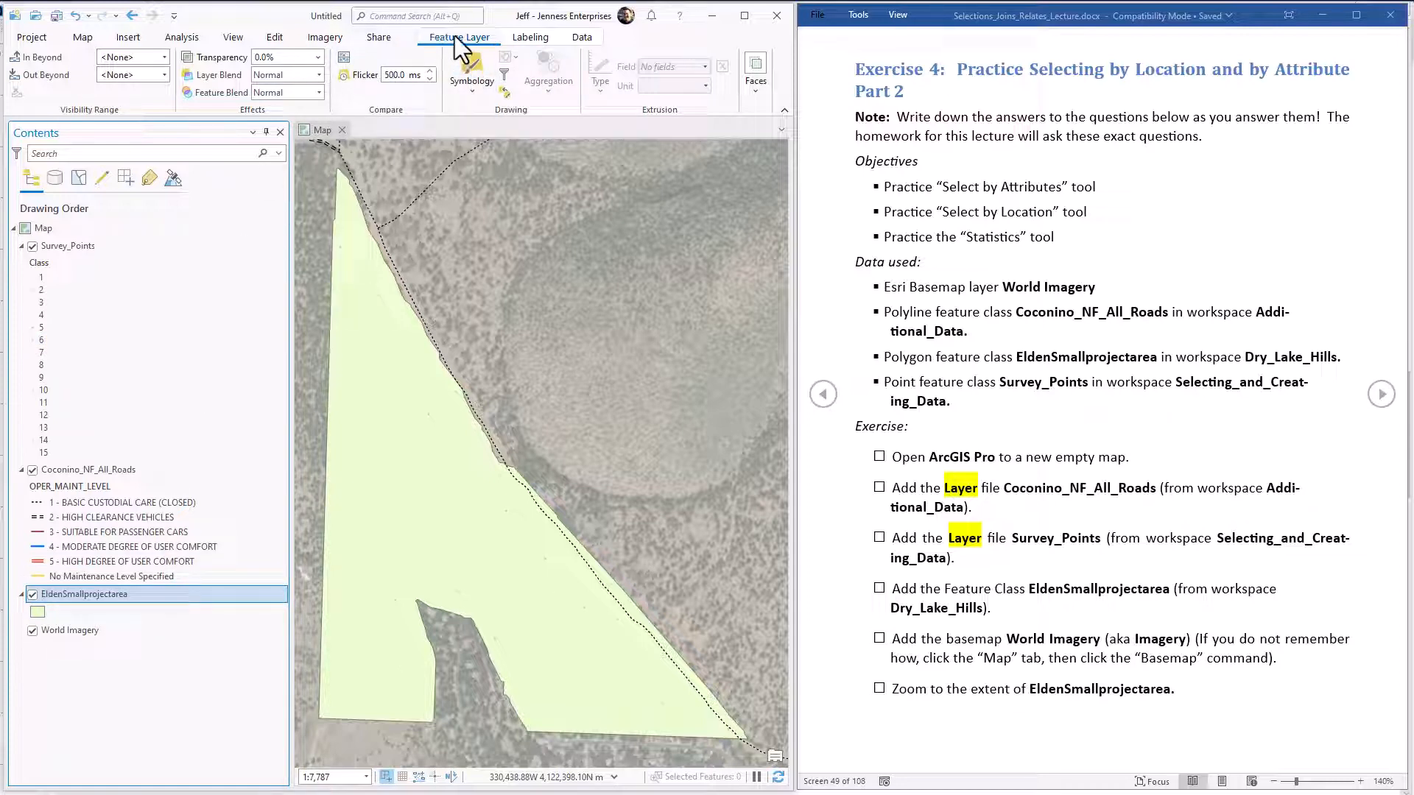
click(316, 58)
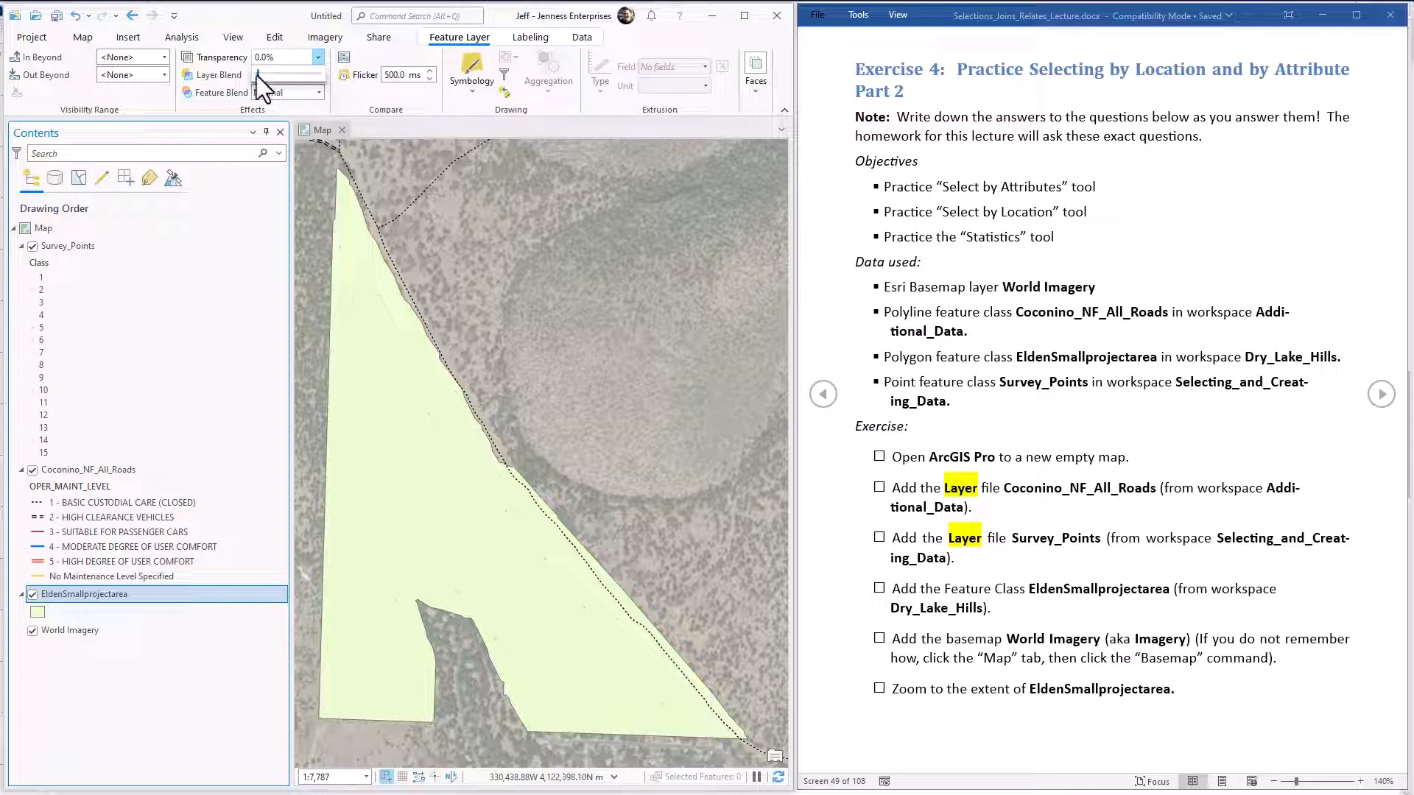
drag(258, 74, 287, 74)
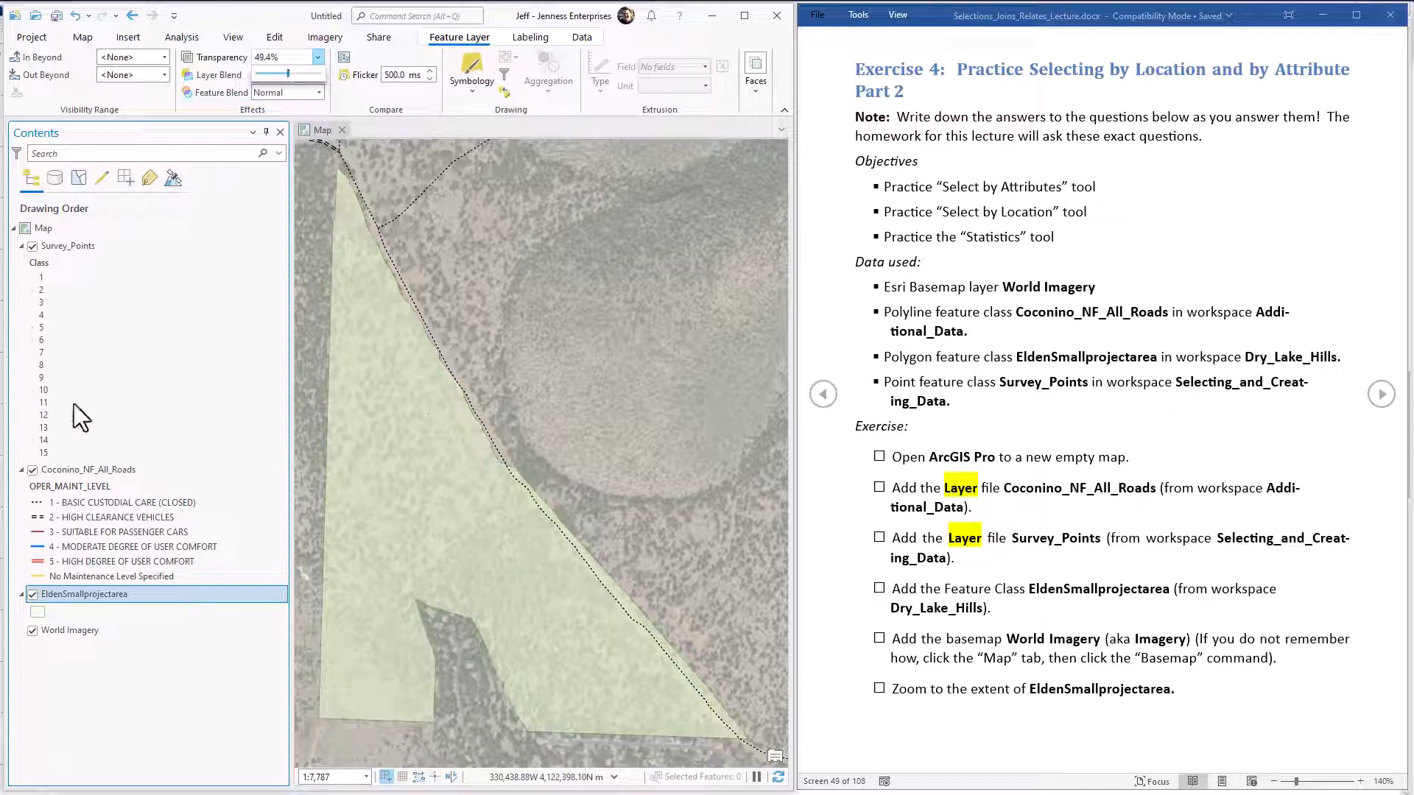
Format all class symbols of the Survey_Points layer together with a size of 10 pt and apply the change.
click(48, 264)
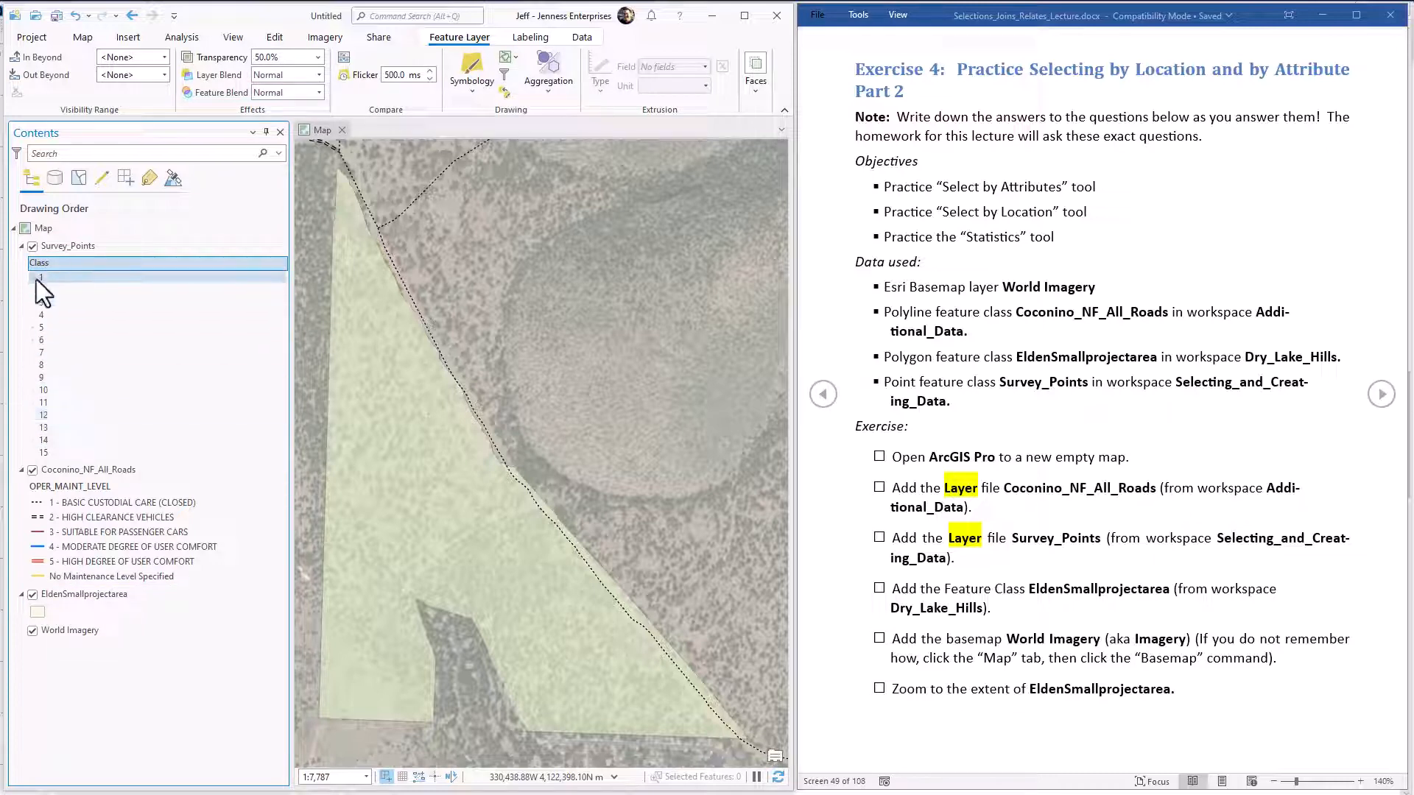
right_click(81, 247)
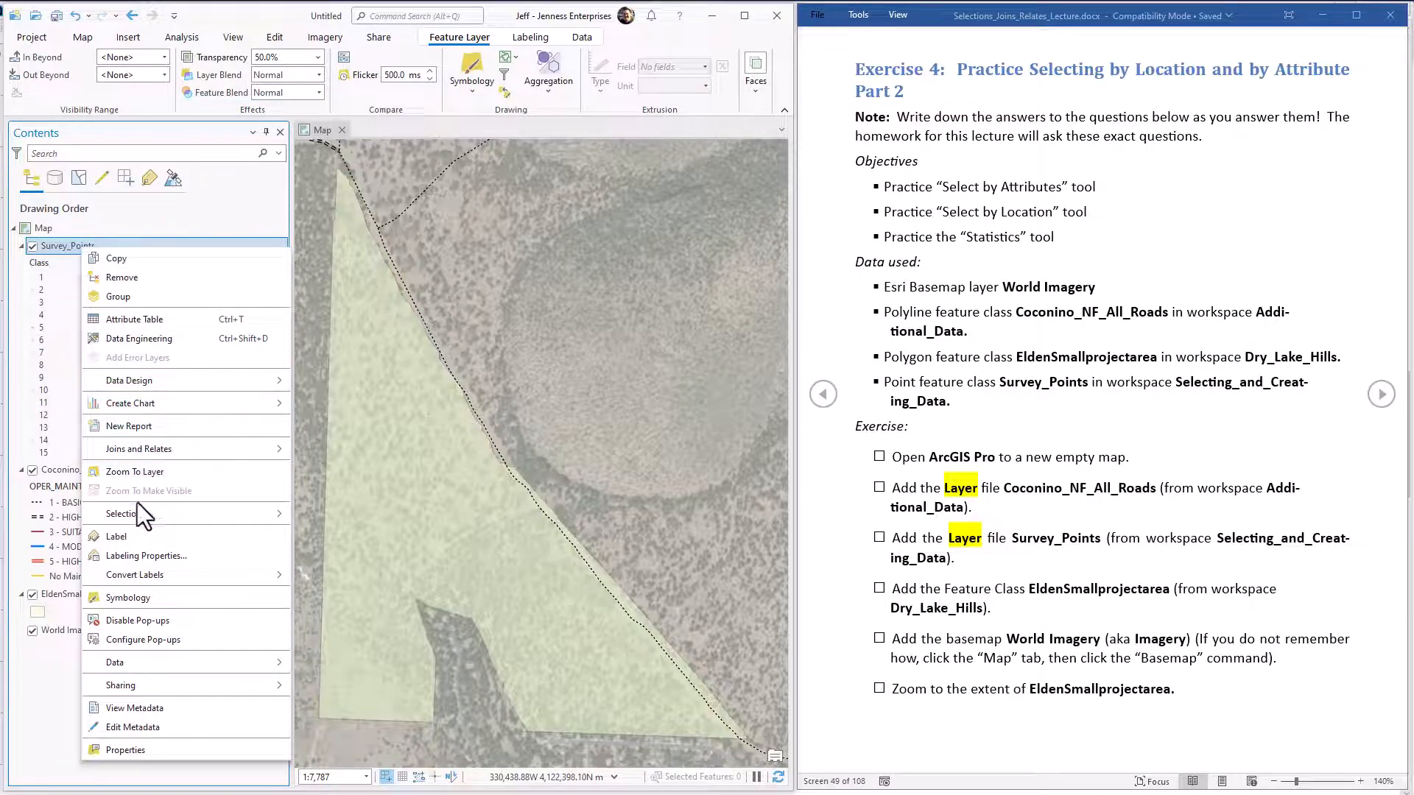
click(134, 595)
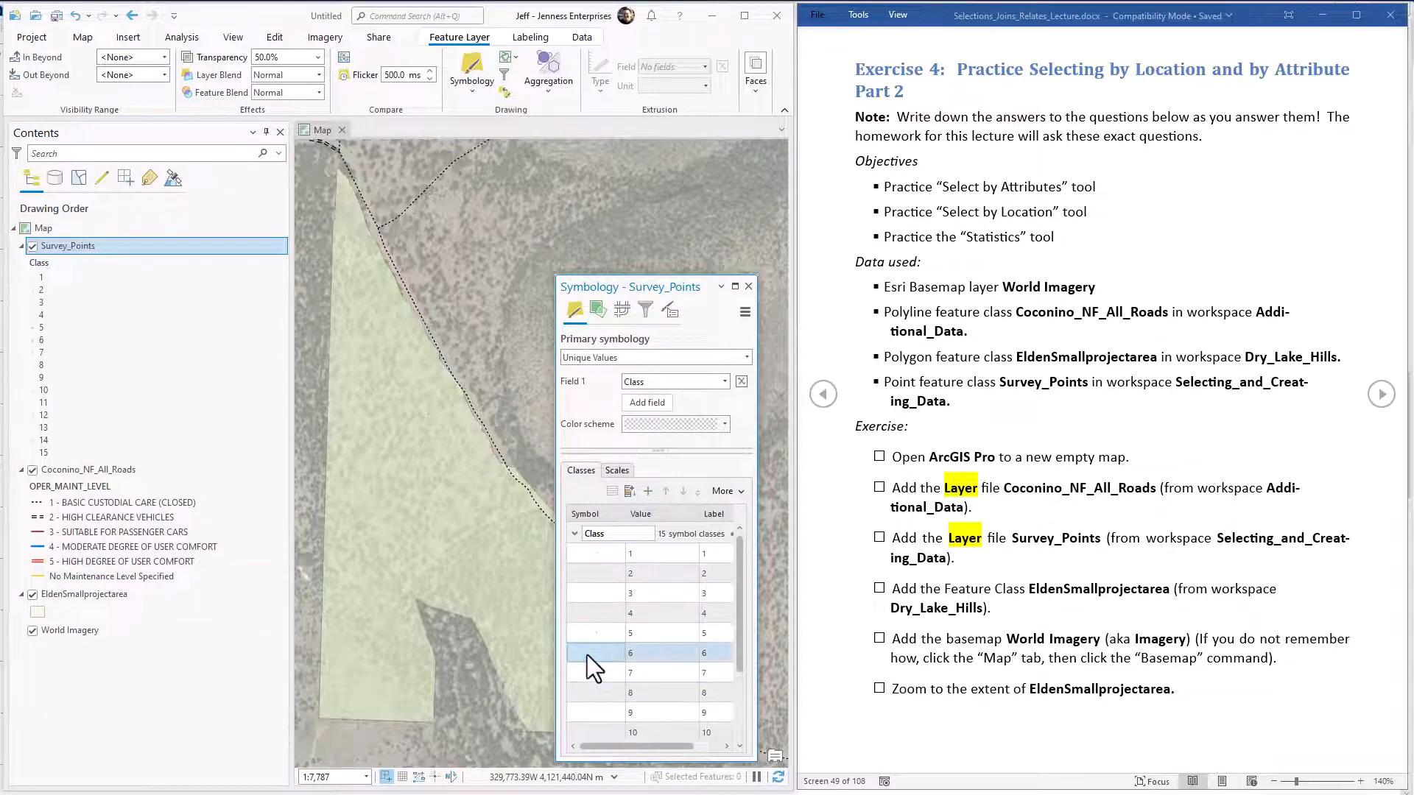
click(740, 492)
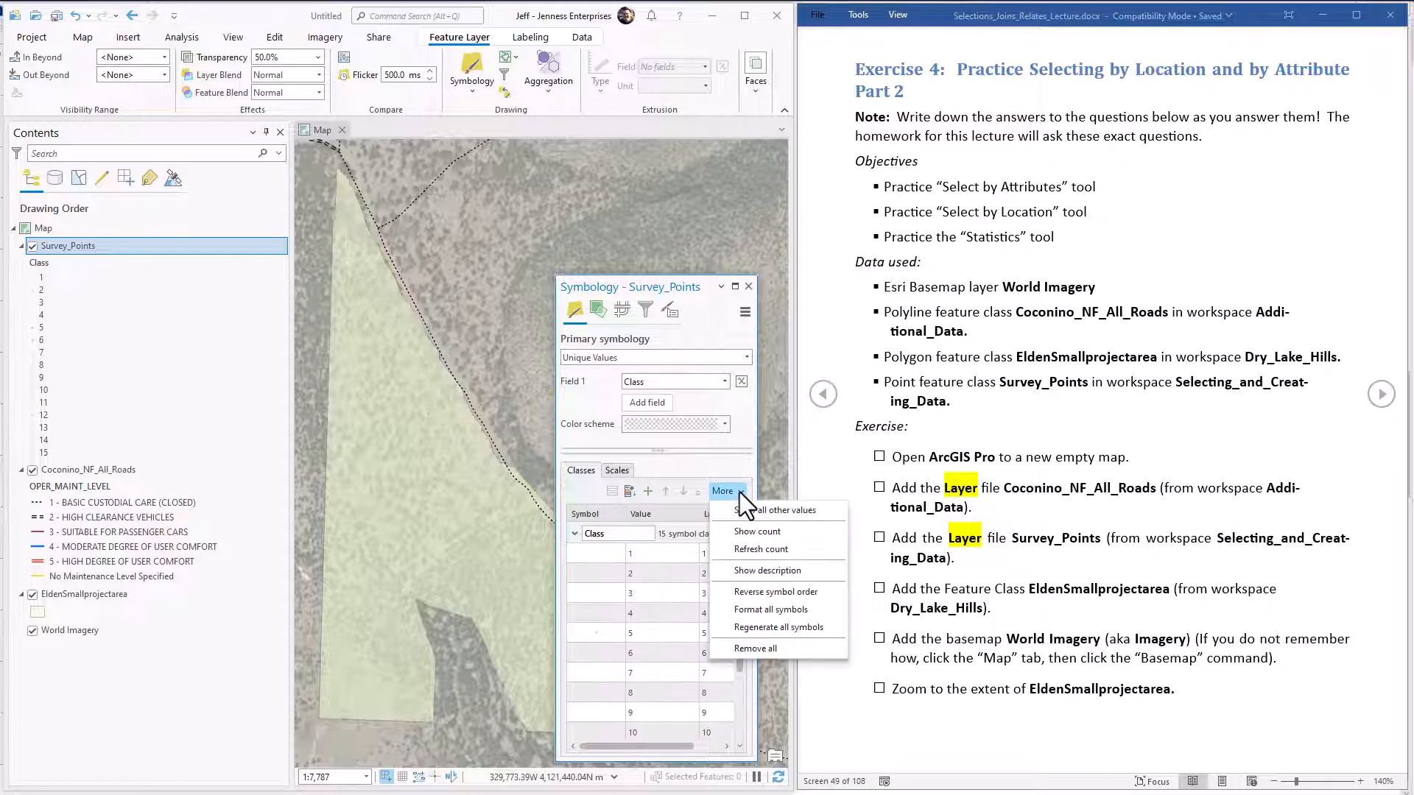
click(759, 610)
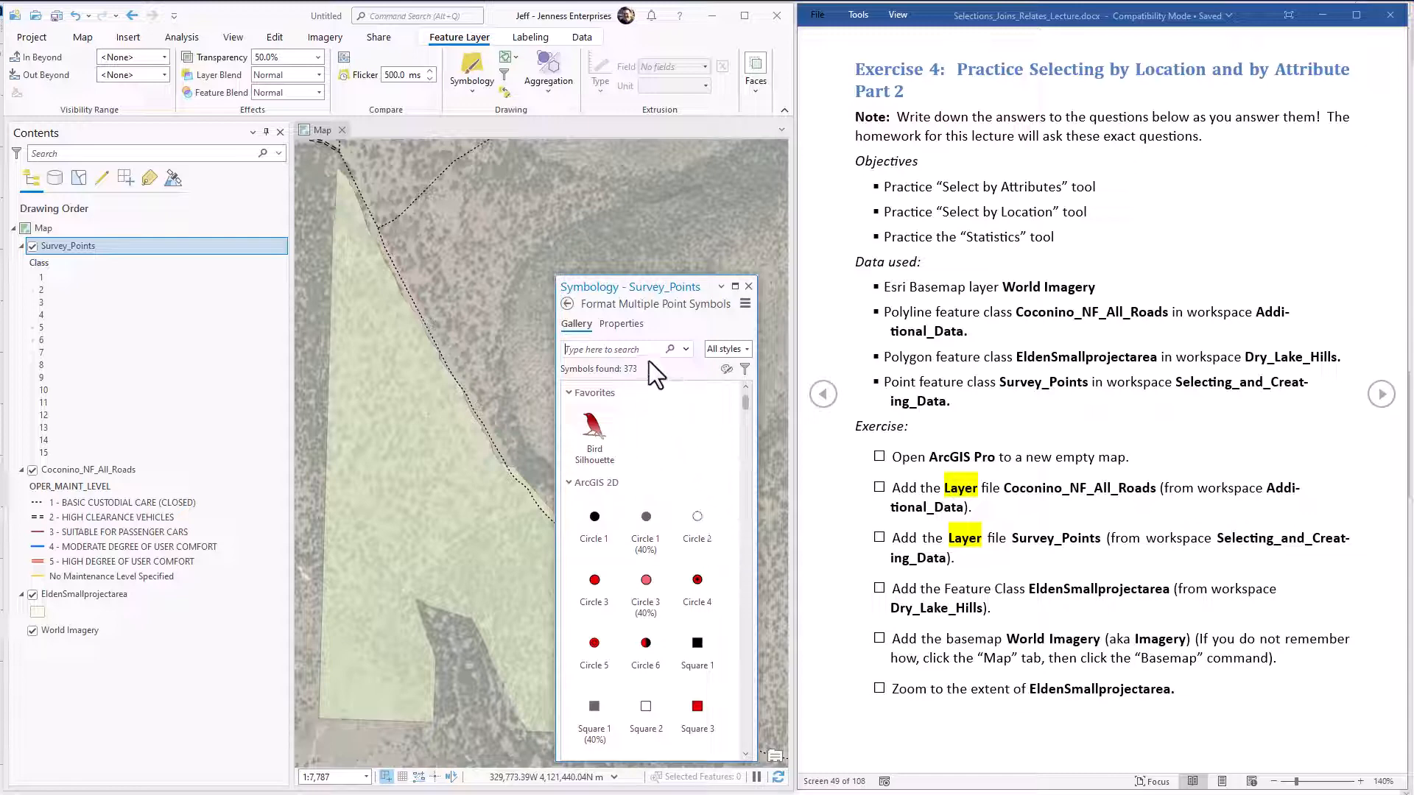
click(621, 325)
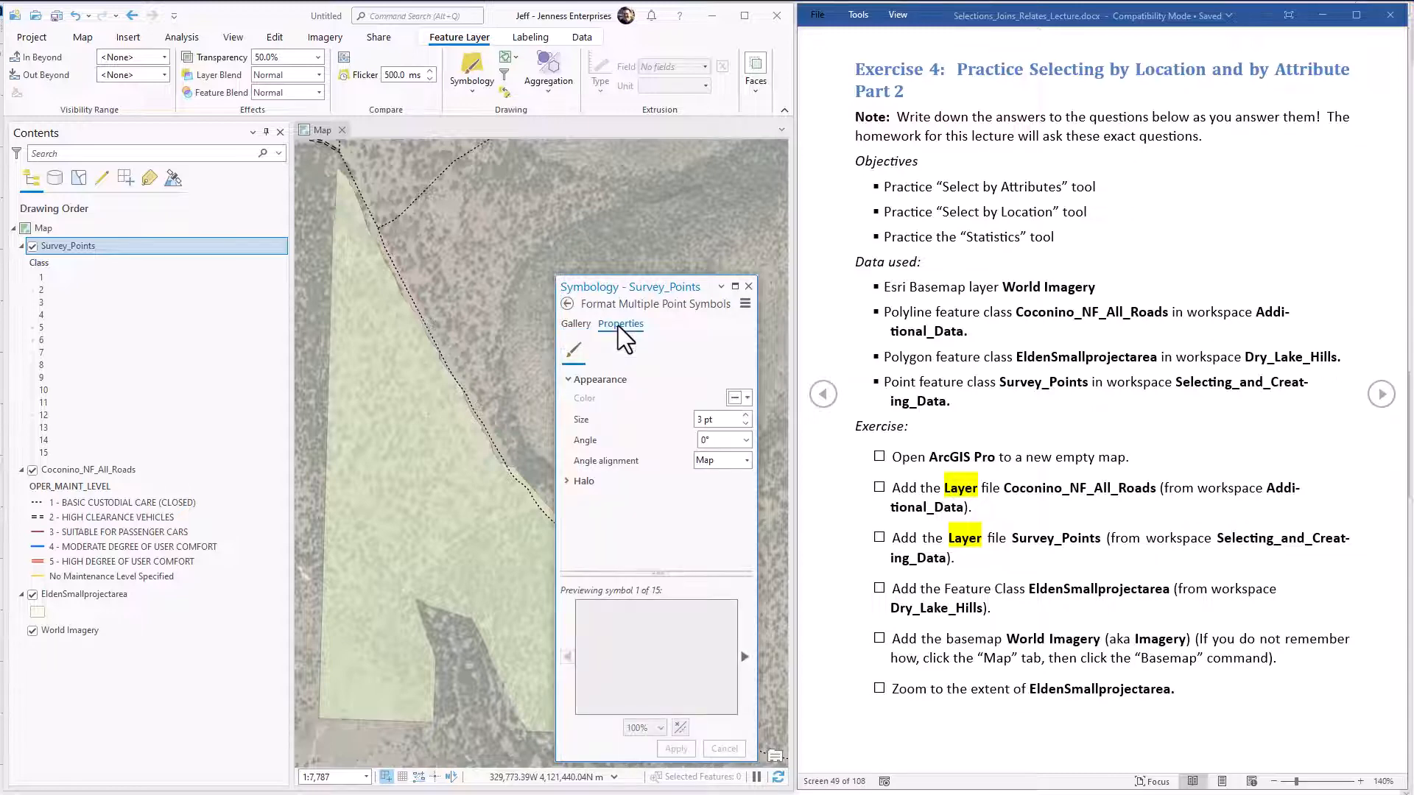
click(703, 420)
text(10)
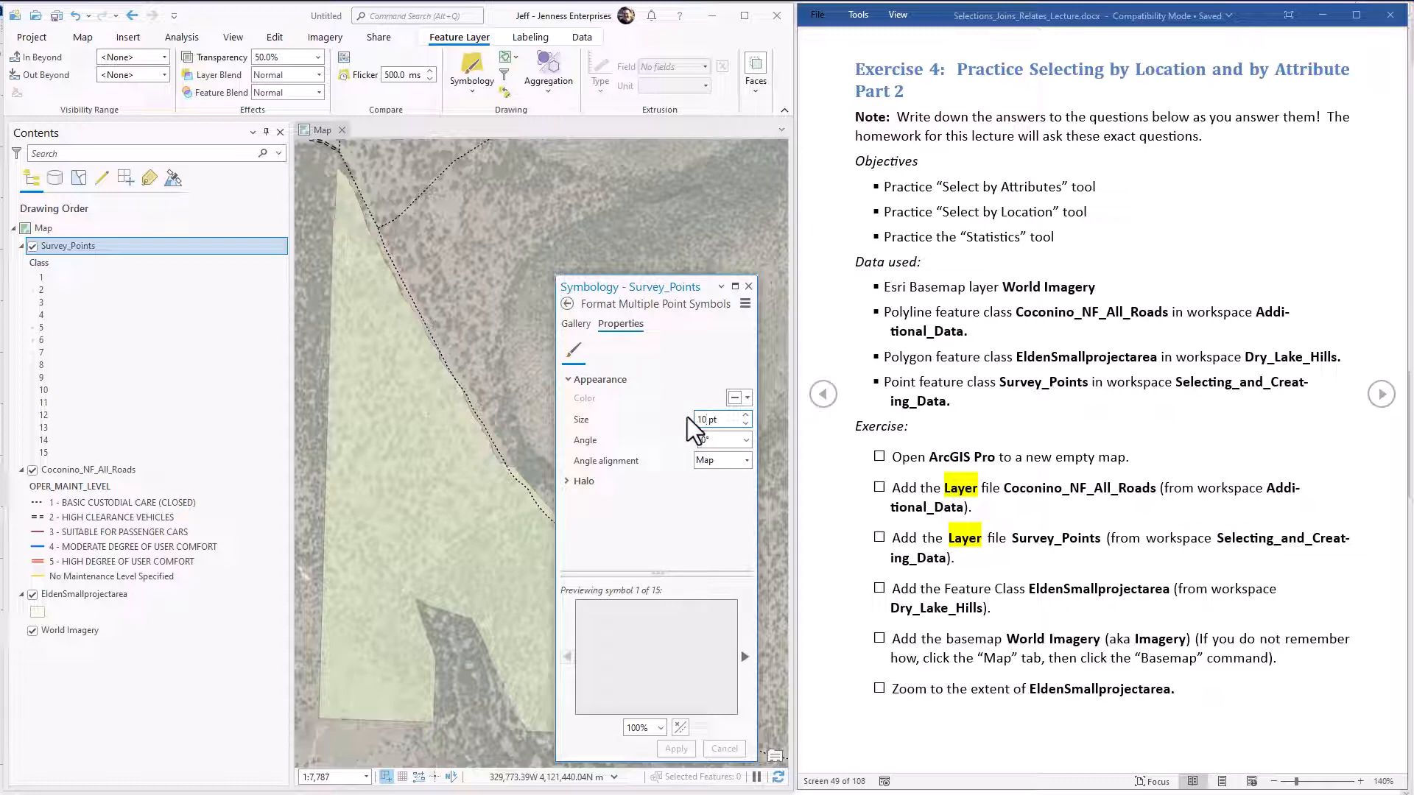
key(Tab)
click(688, 749)
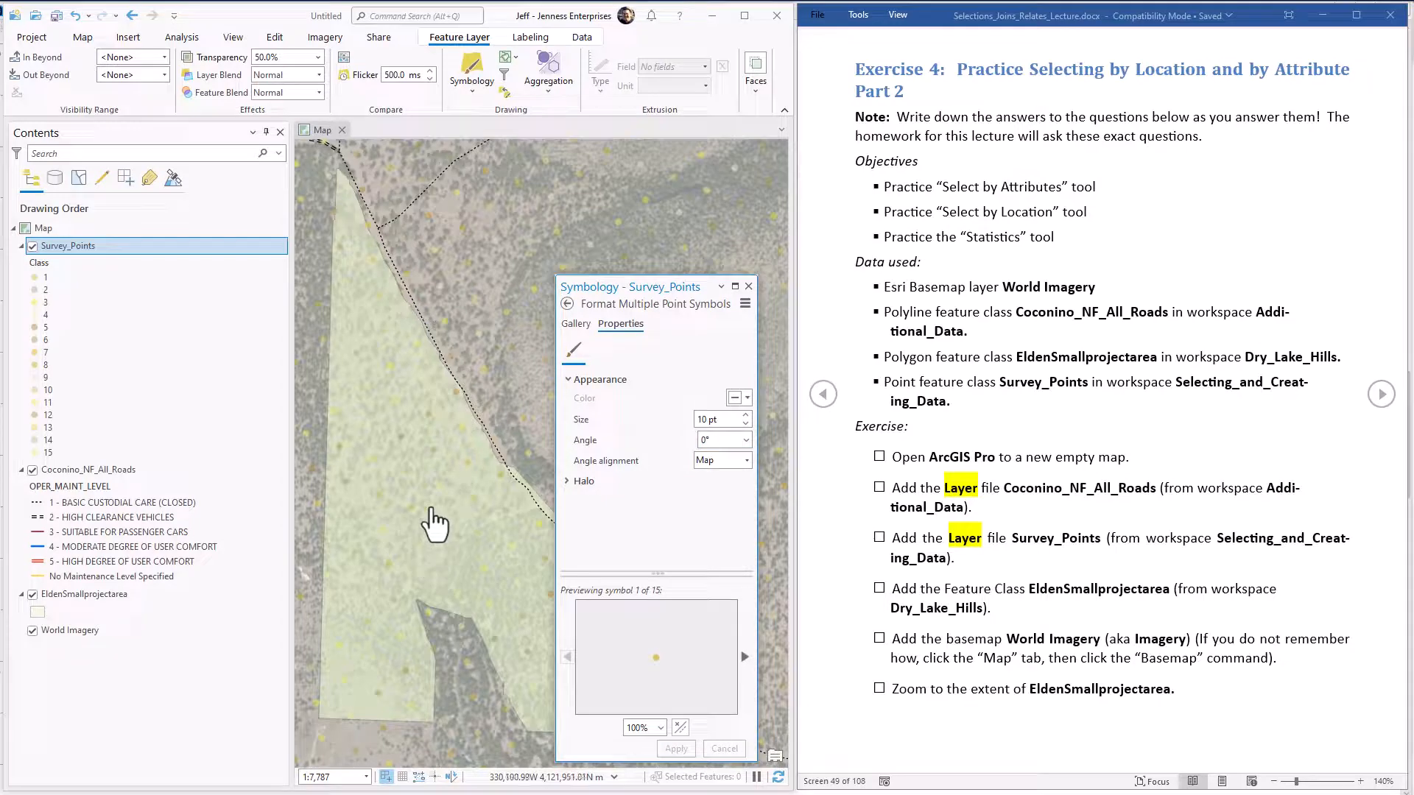
click(749, 287)
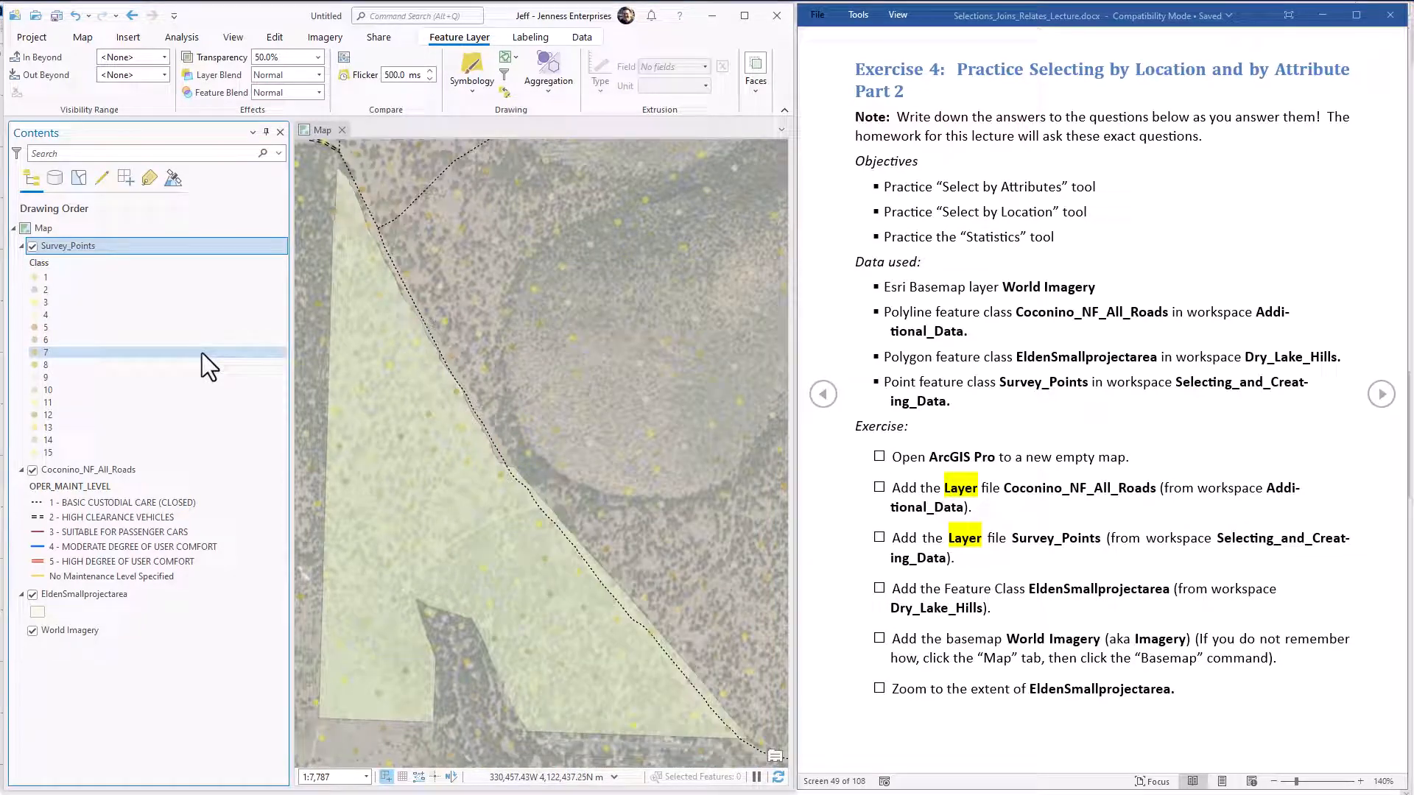
Go to Question 1 in the exercise document and open the attribute table of the Coconino_NF_All_Roads layer.
scroll(1004, 490, down, 1)
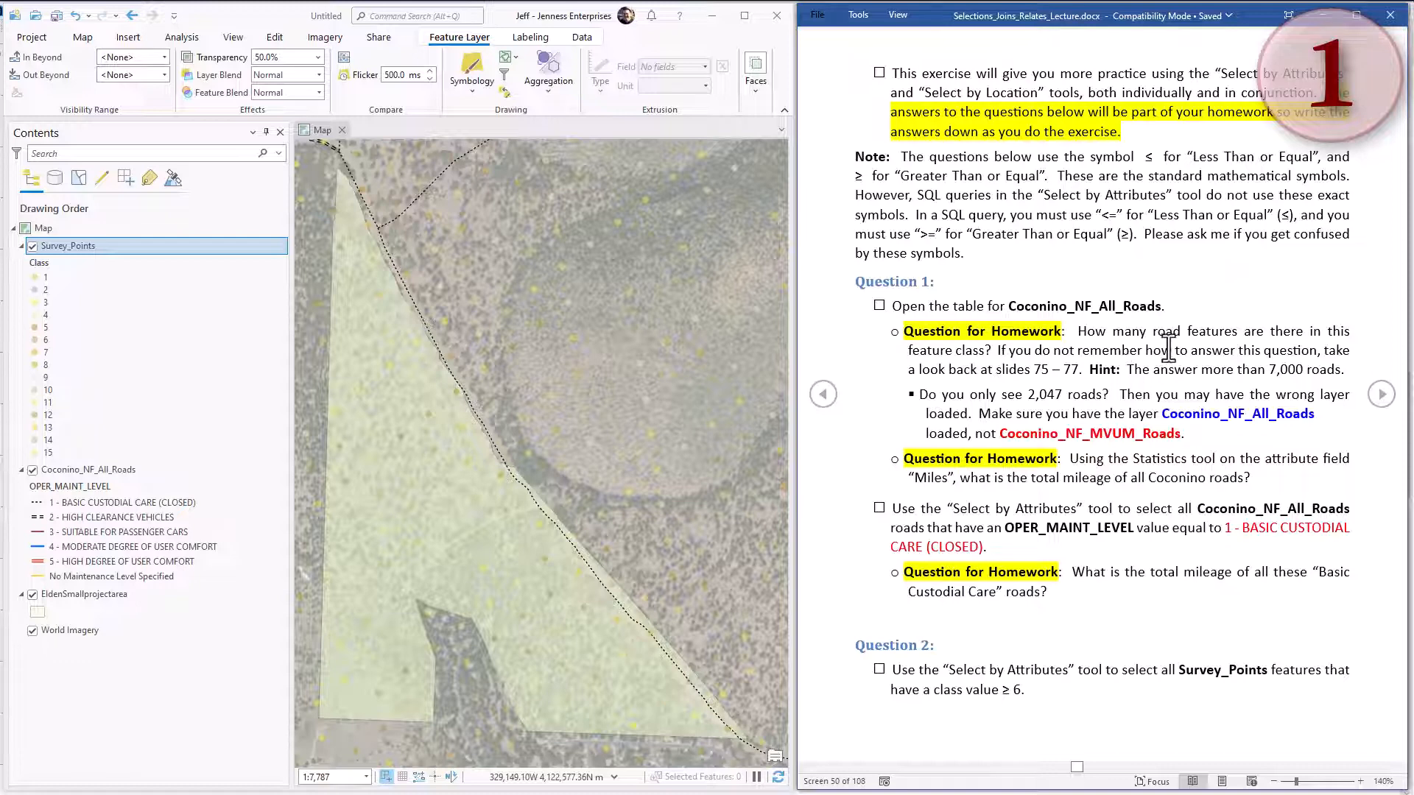
click(146, 469)
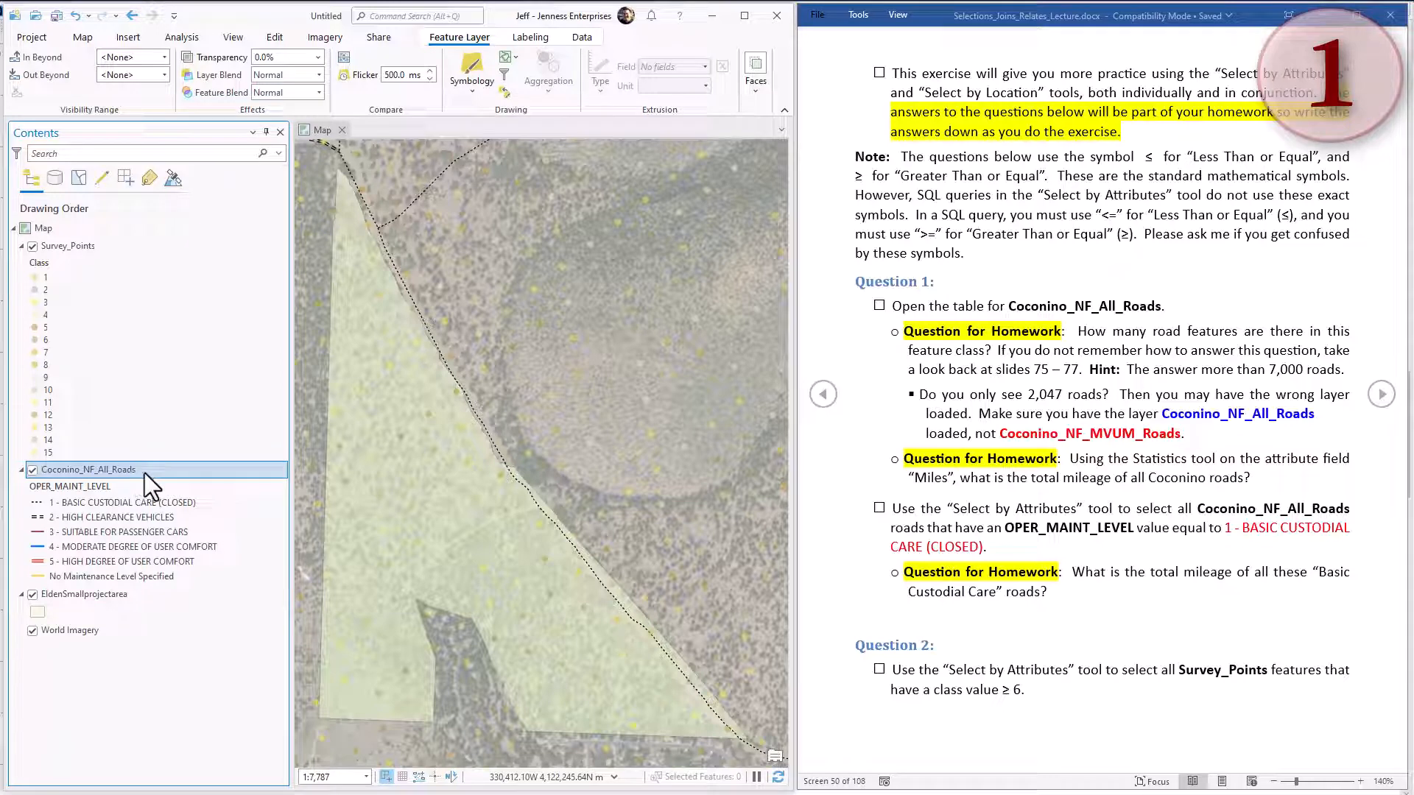
right_click(166, 470)
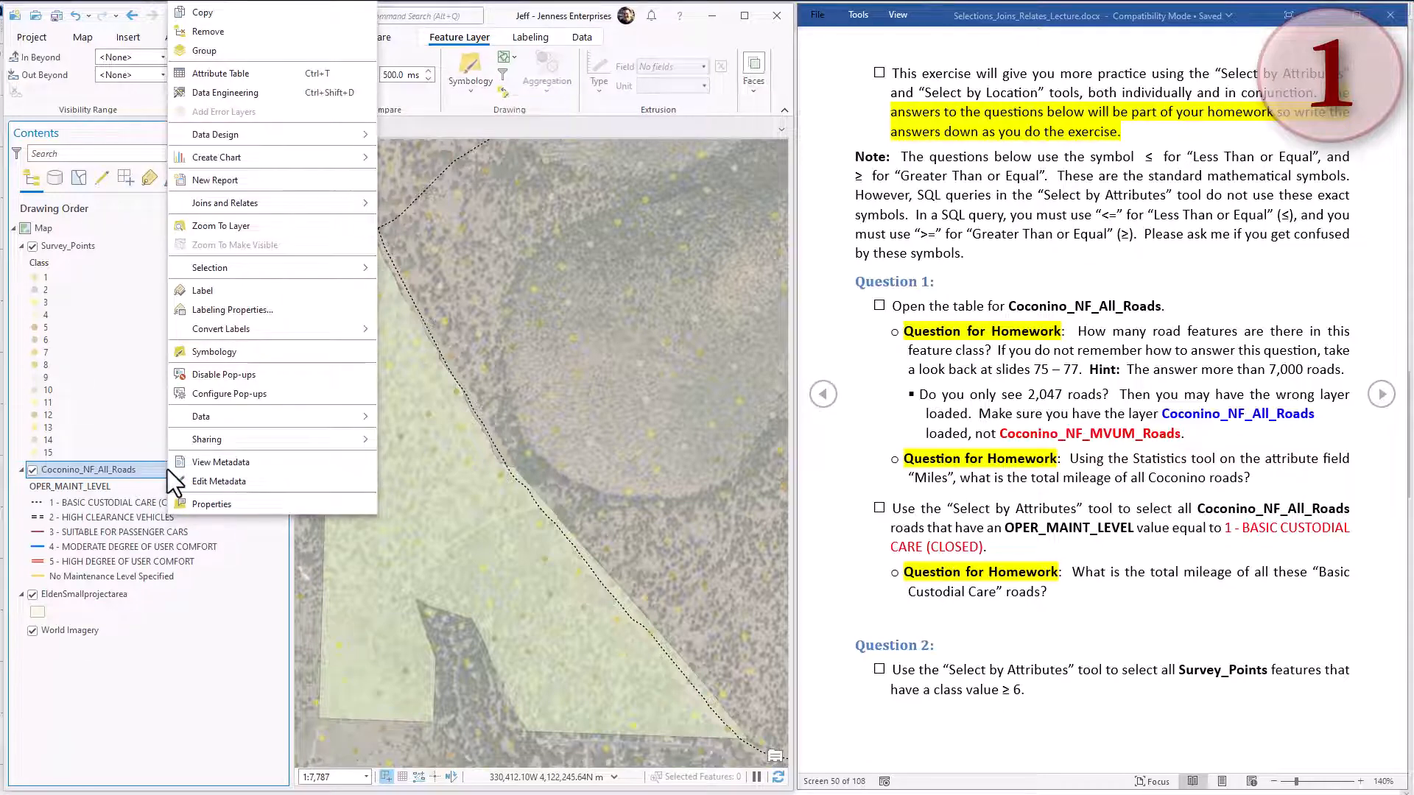
click(226, 75)
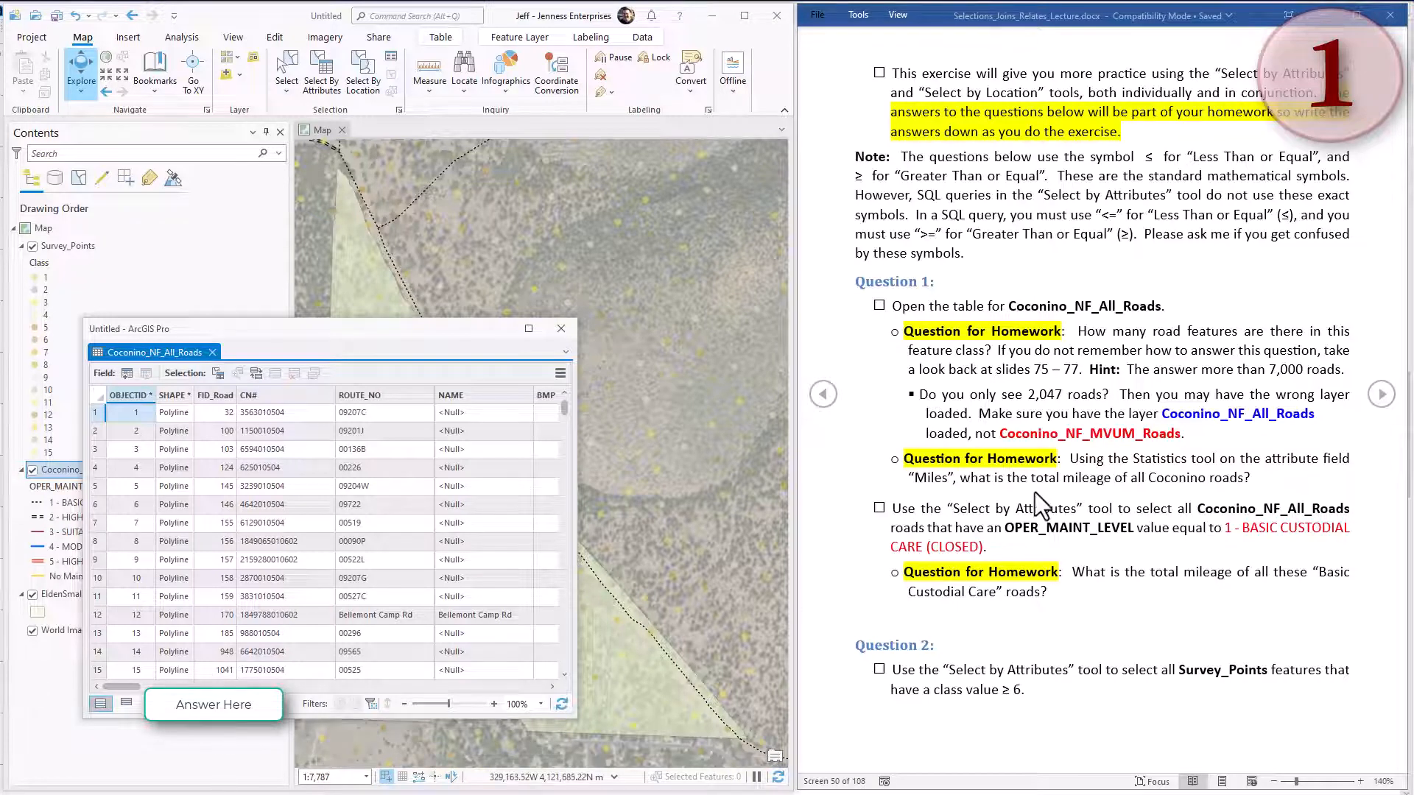
Display the statistics of the Miles field for all Coconino_NF_All_Roads features, and close the chart and attribute table after reading the sum.
click(1049, 408)
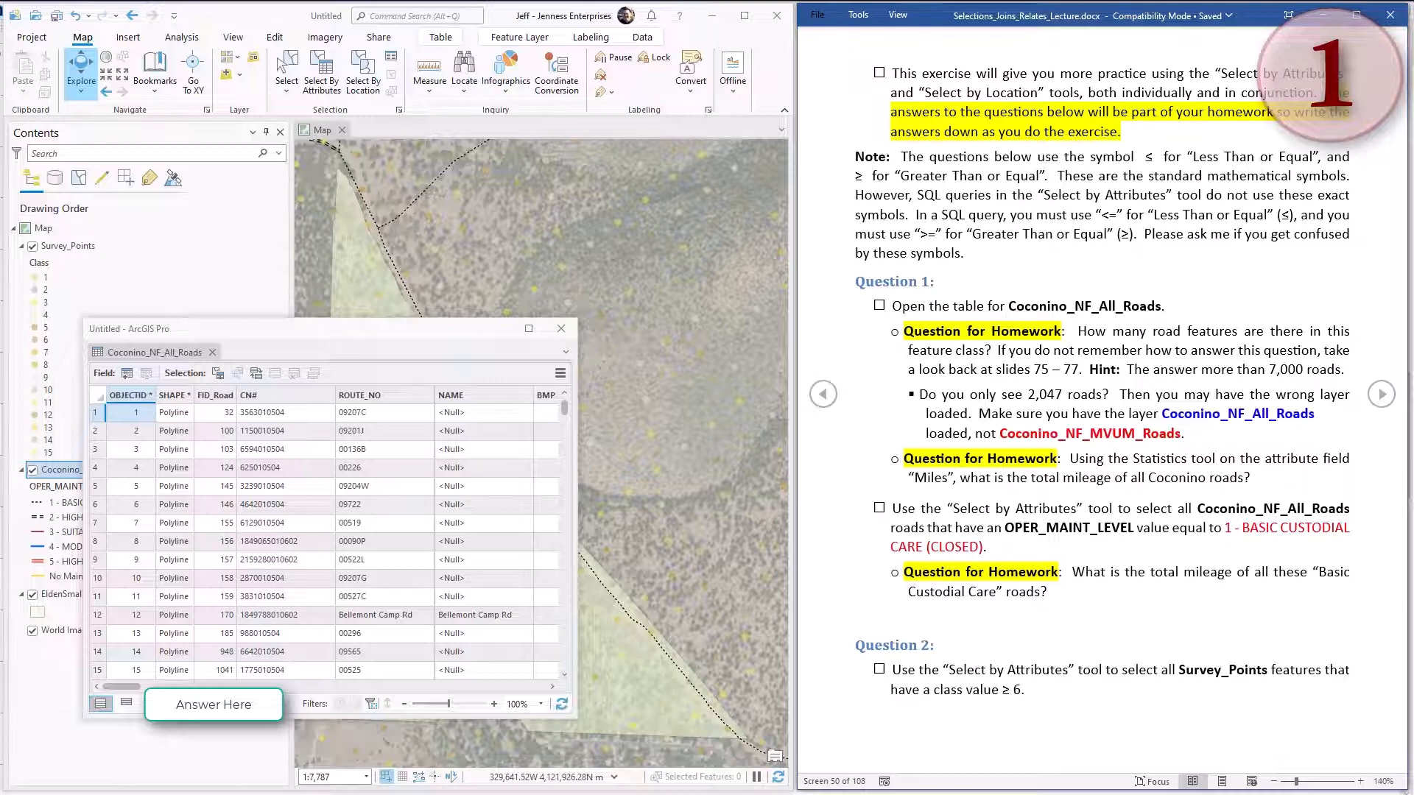
drag(118, 687, 537, 696)
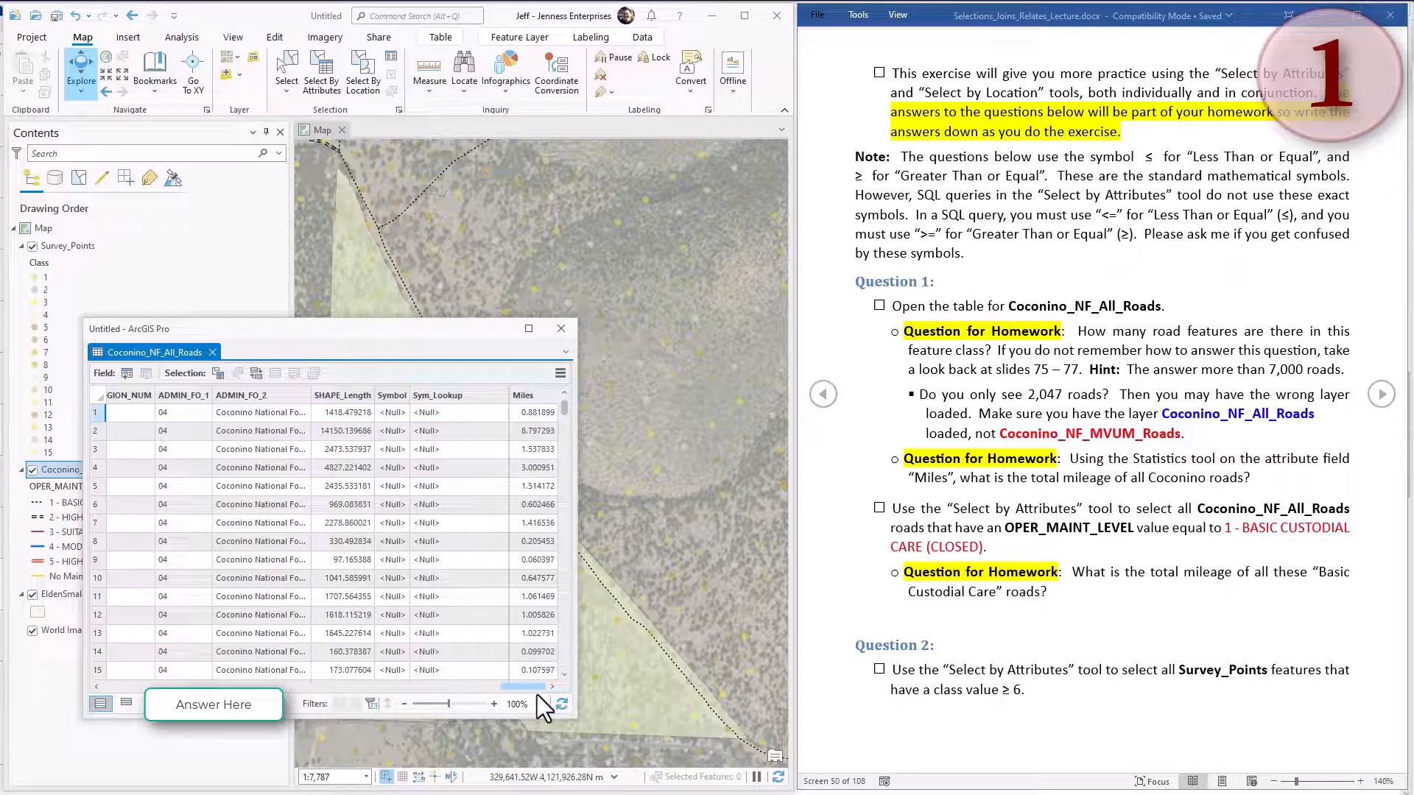
click(545, 395)
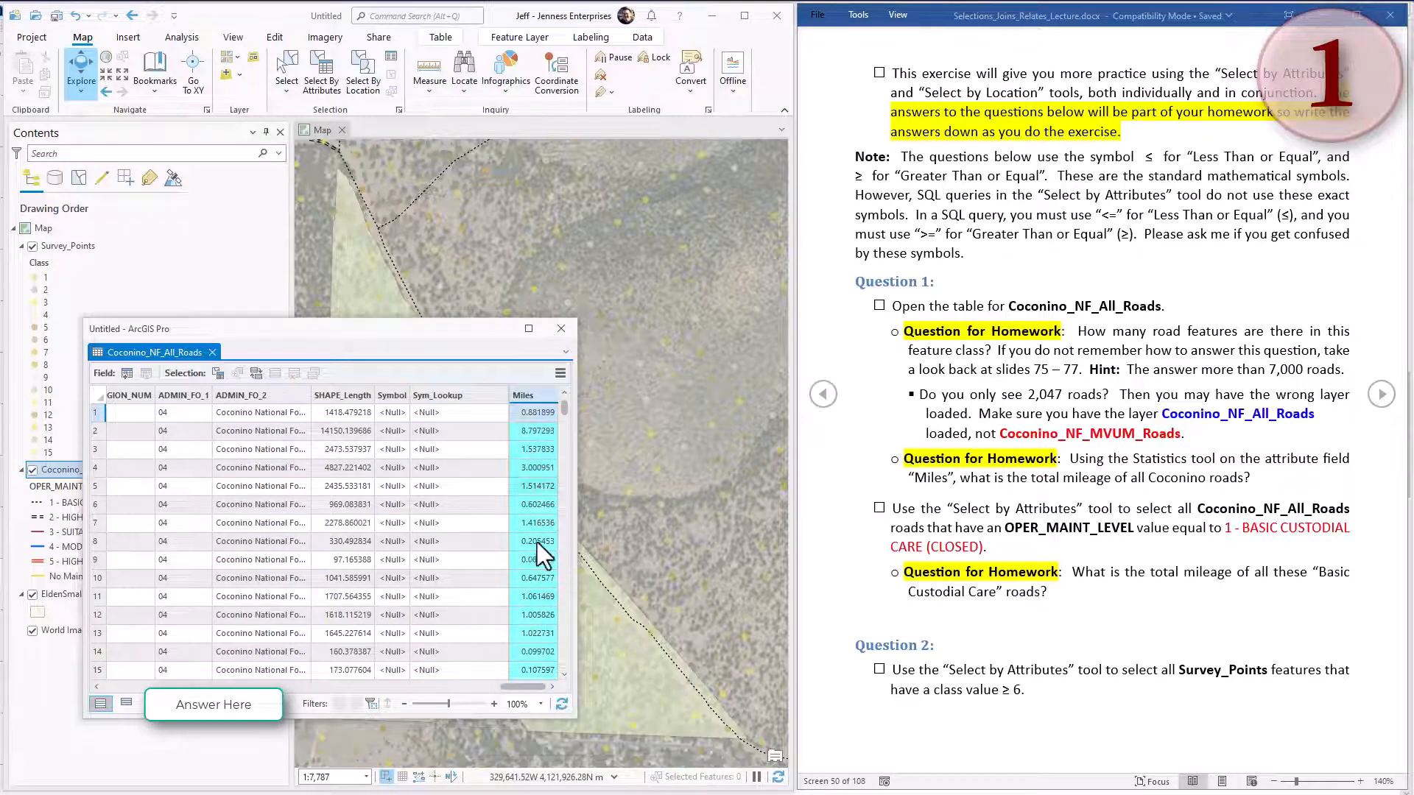
right_click(544, 395)
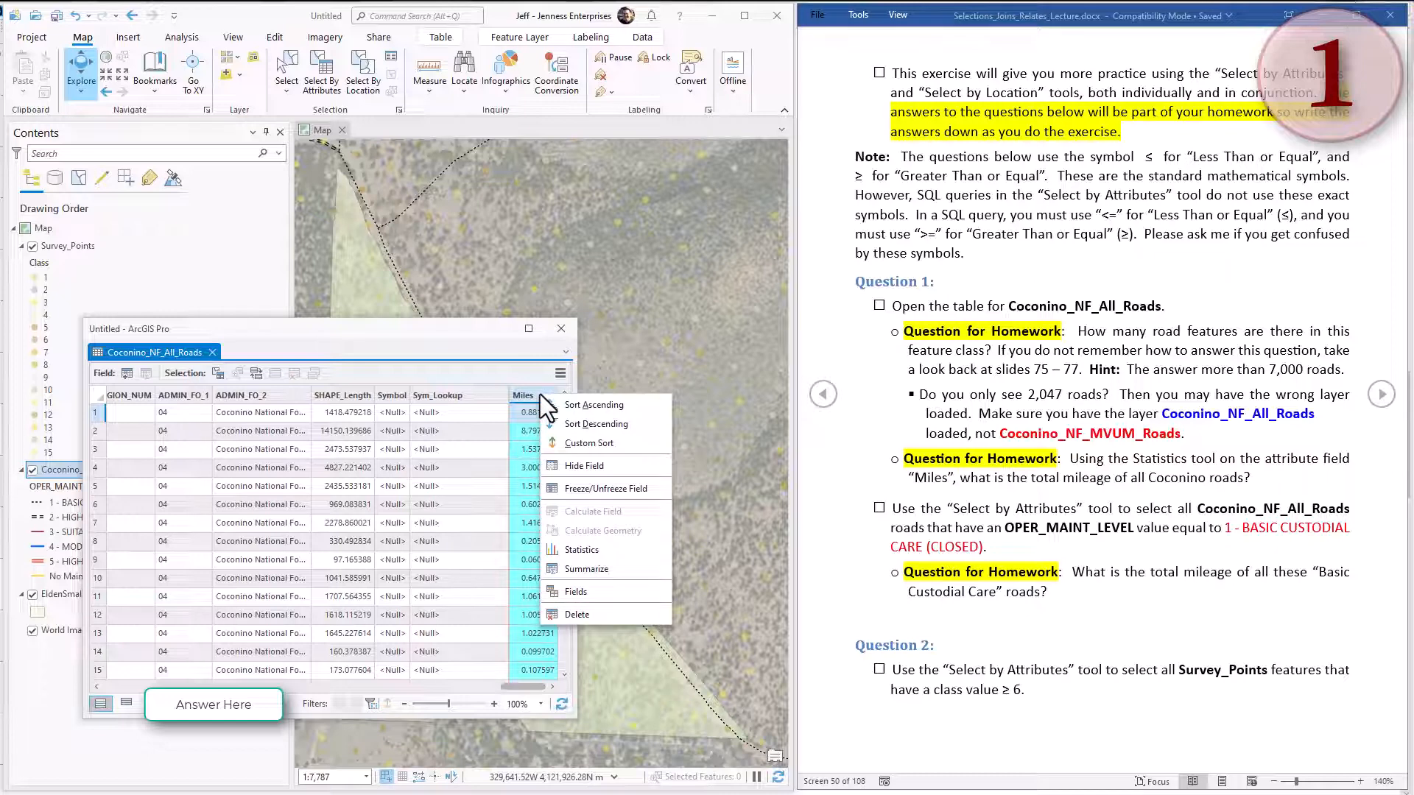
click(594, 552)
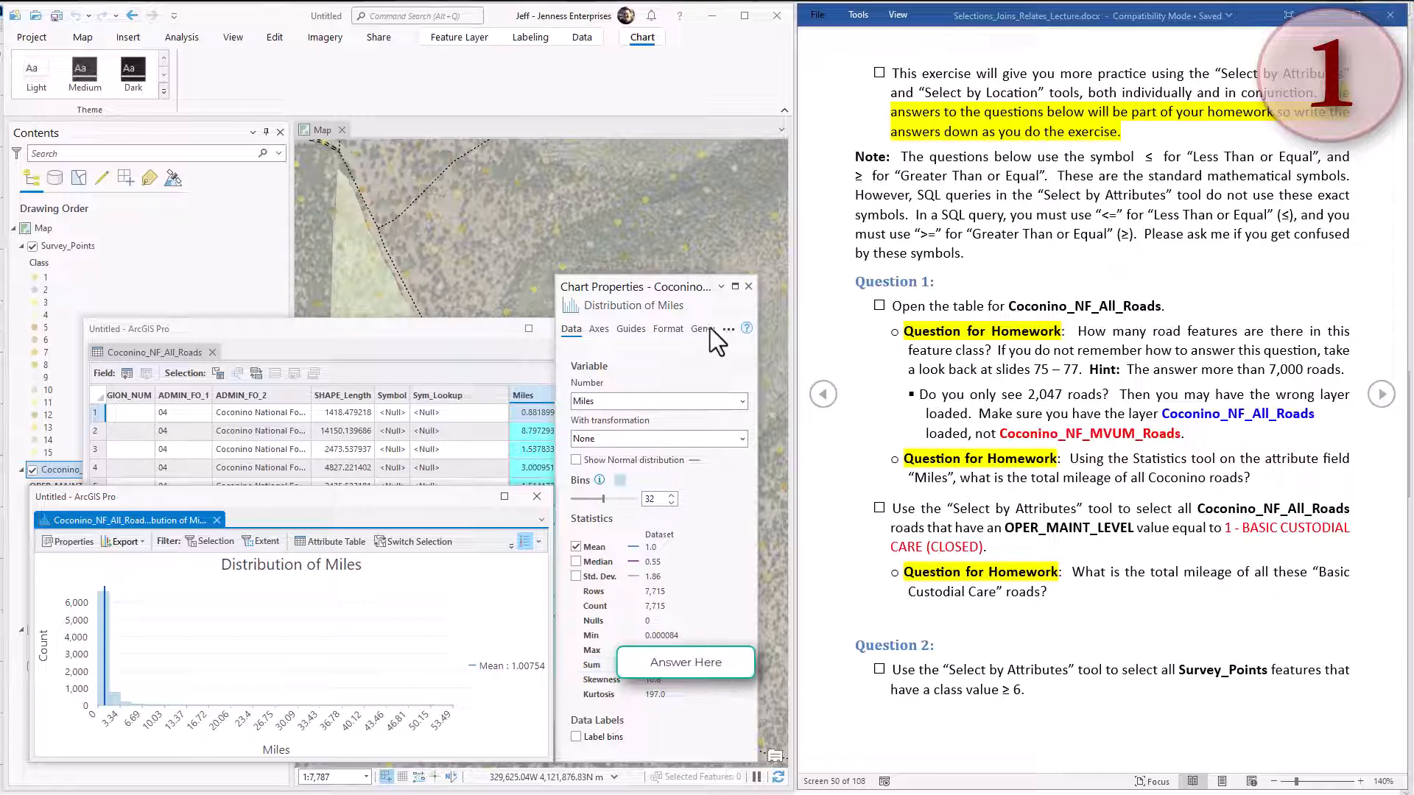
click(747, 287)
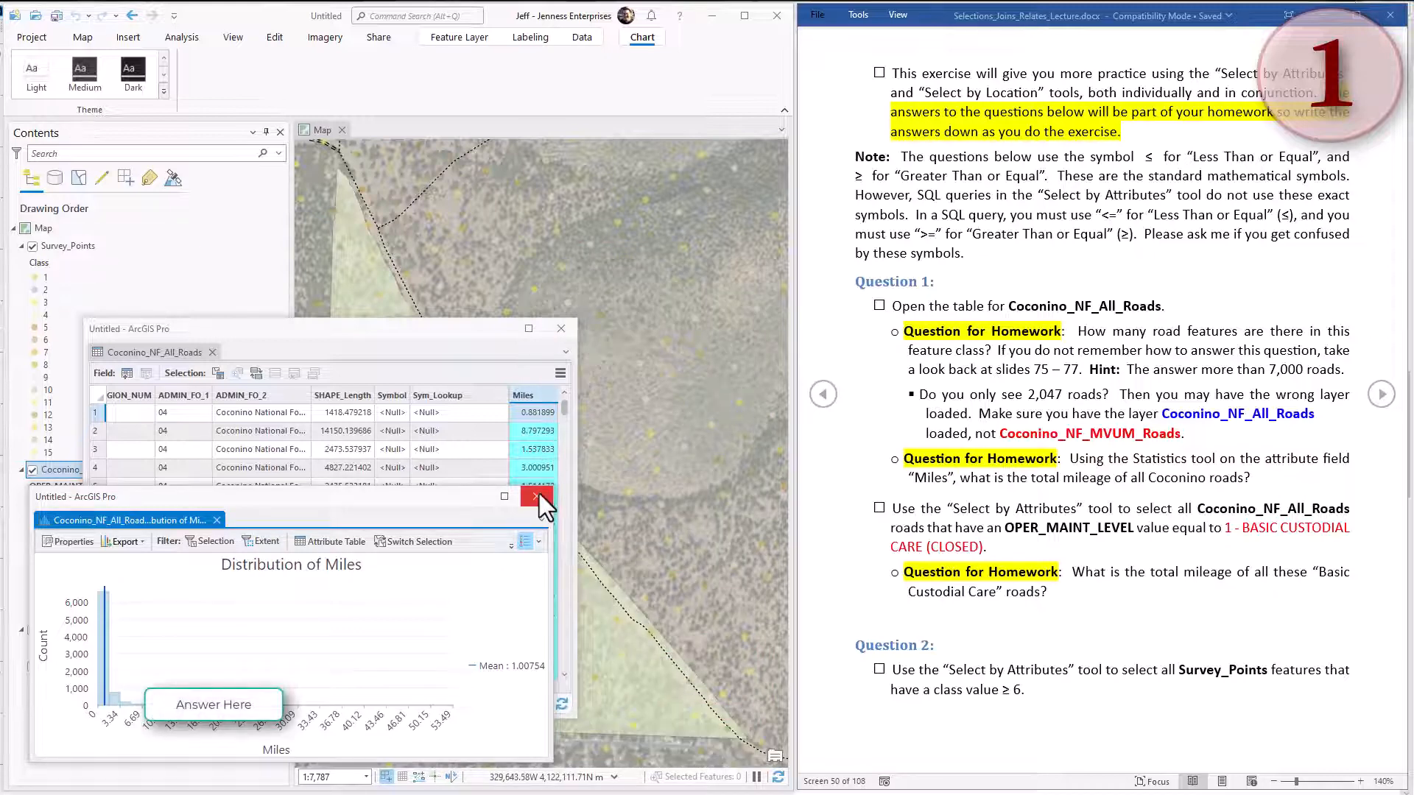
click(537, 496)
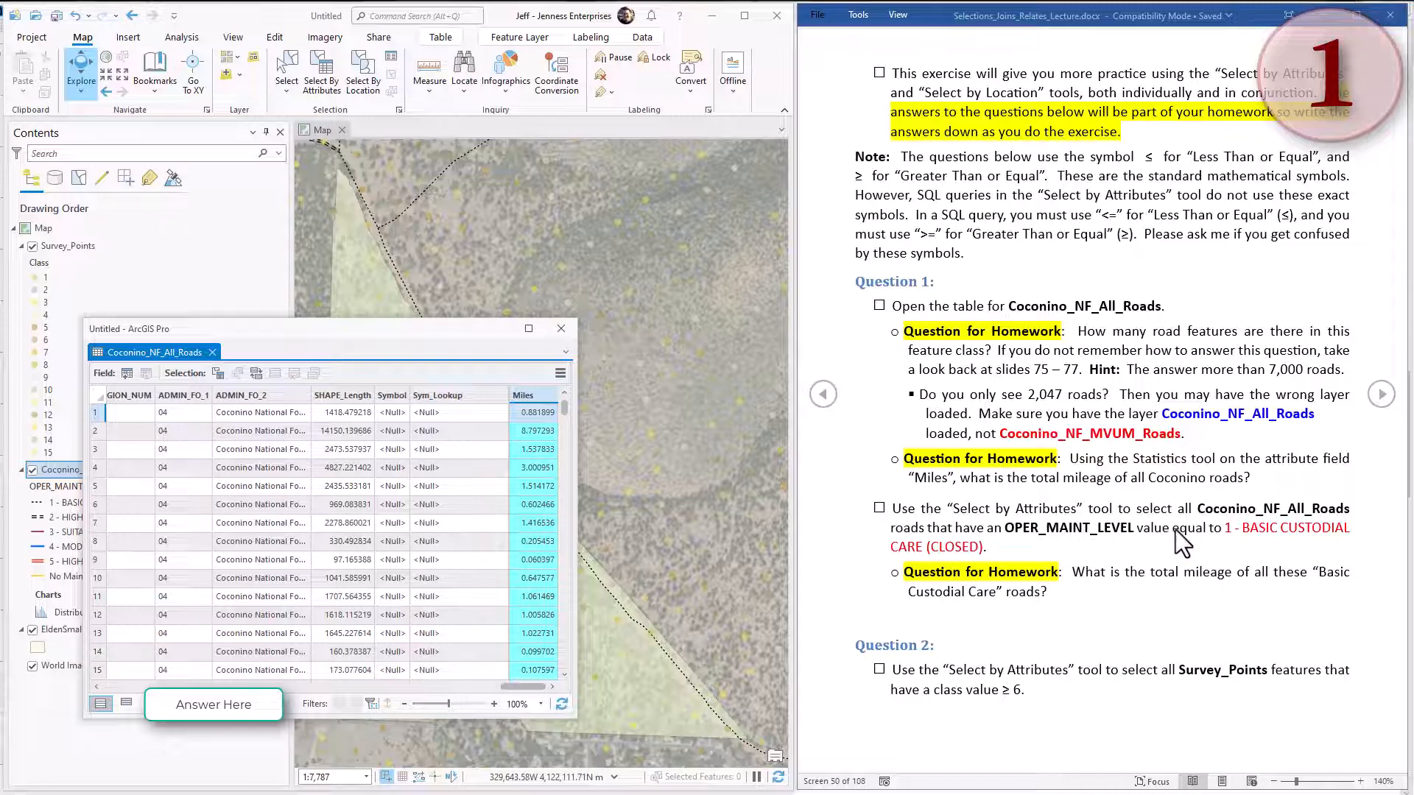
click(559, 332)
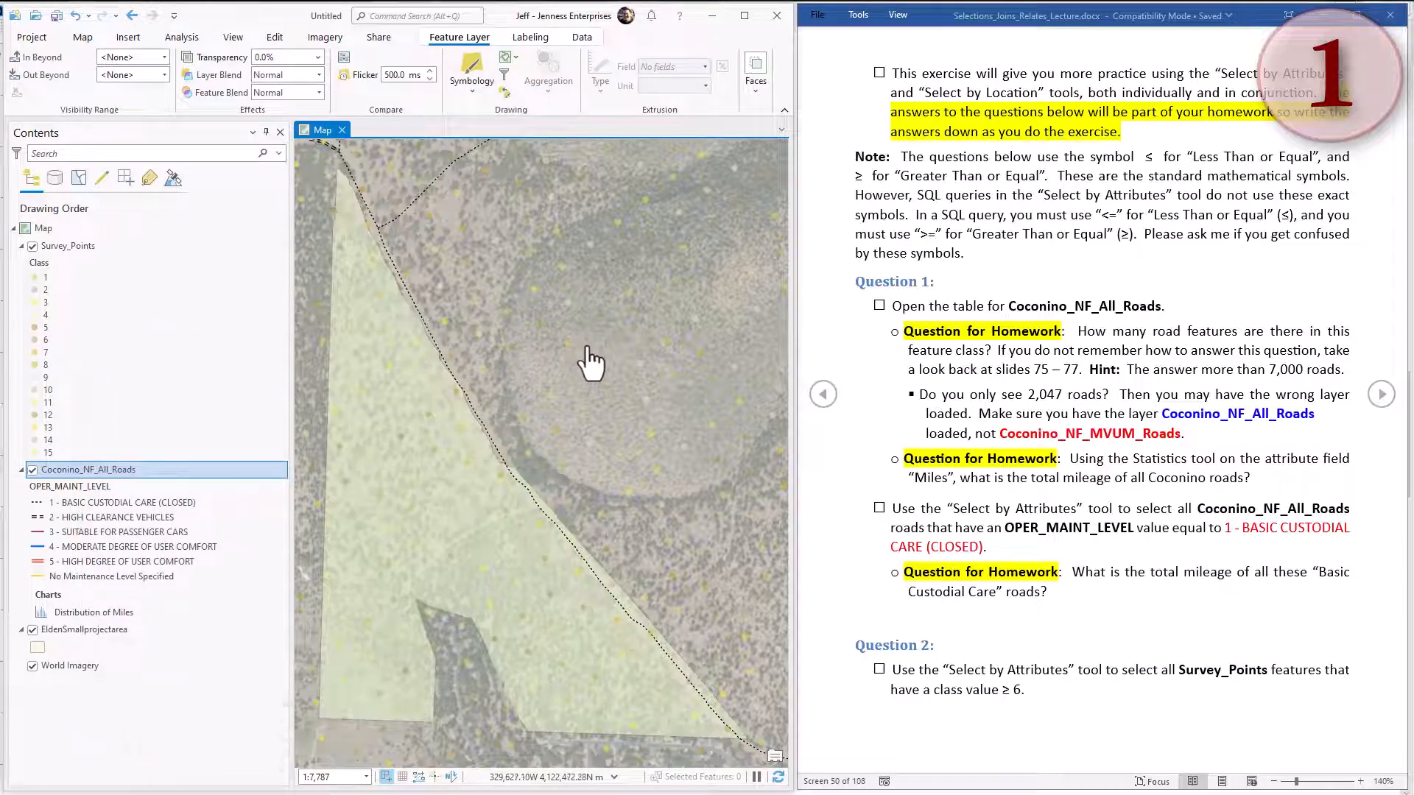
Set up a Select By Attributes query on Coconino_NF_All_Roads where OPER_MAINT_LEVEL is equal to 1 - BASIC CUSTODIAL CARE (CLOSED).
click(73, 504)
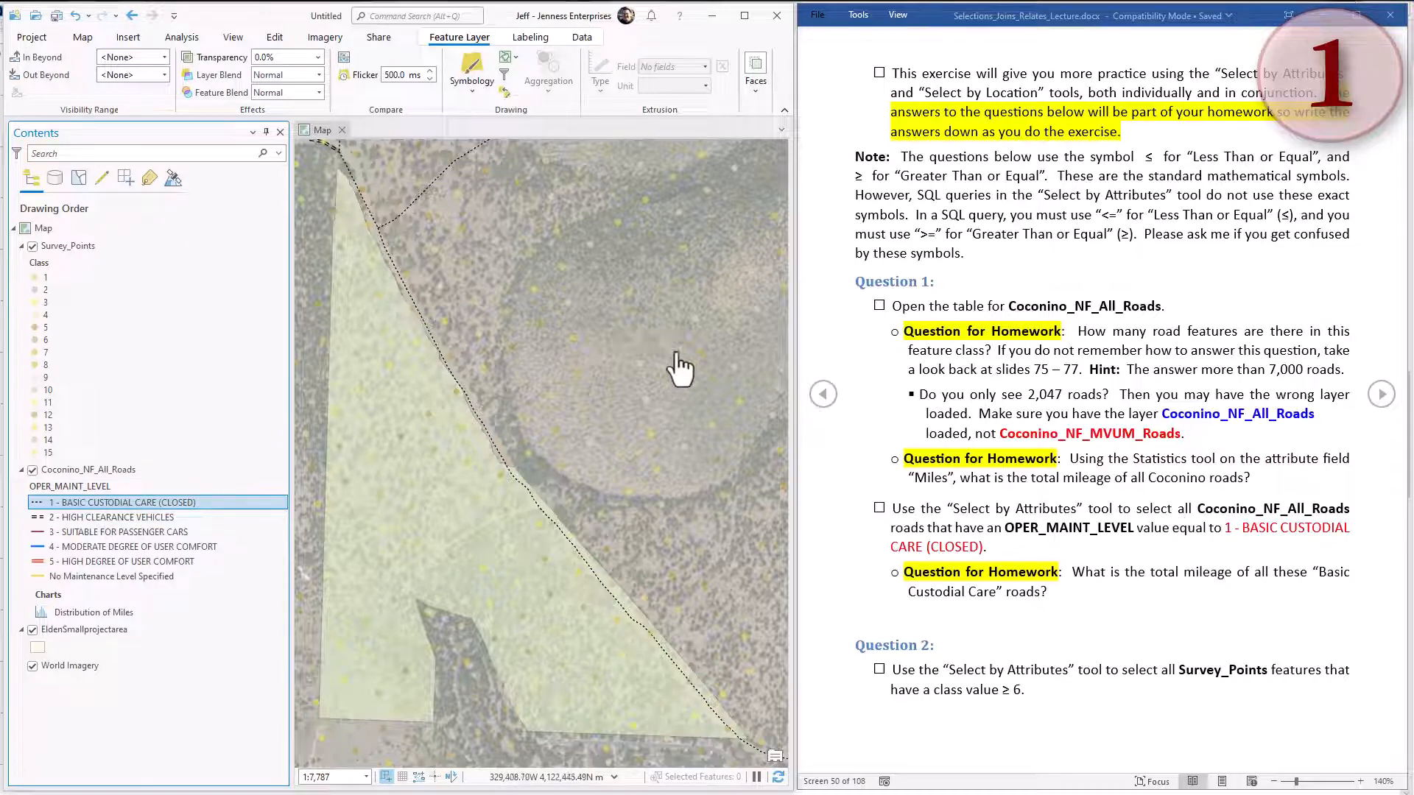
click(83, 37)
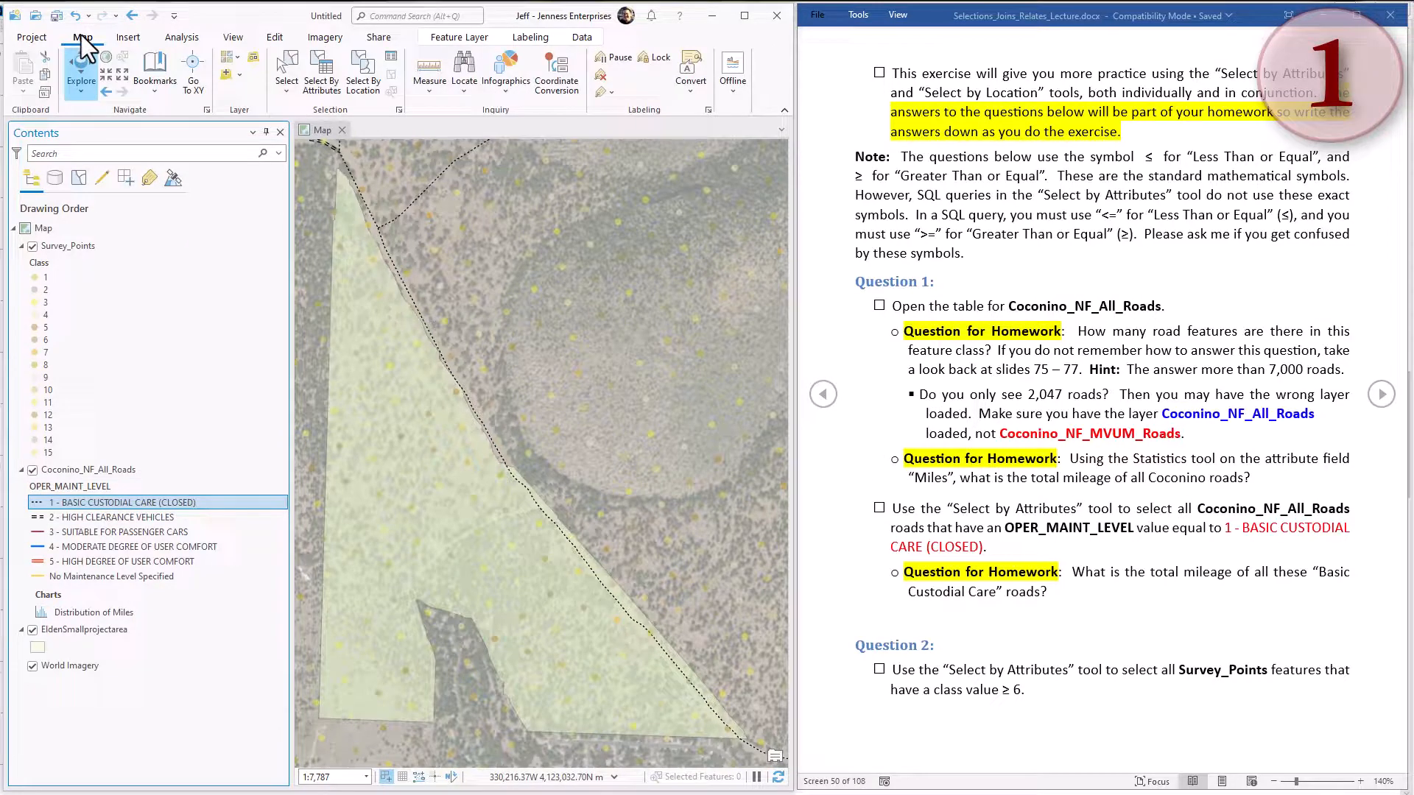
click(317, 77)
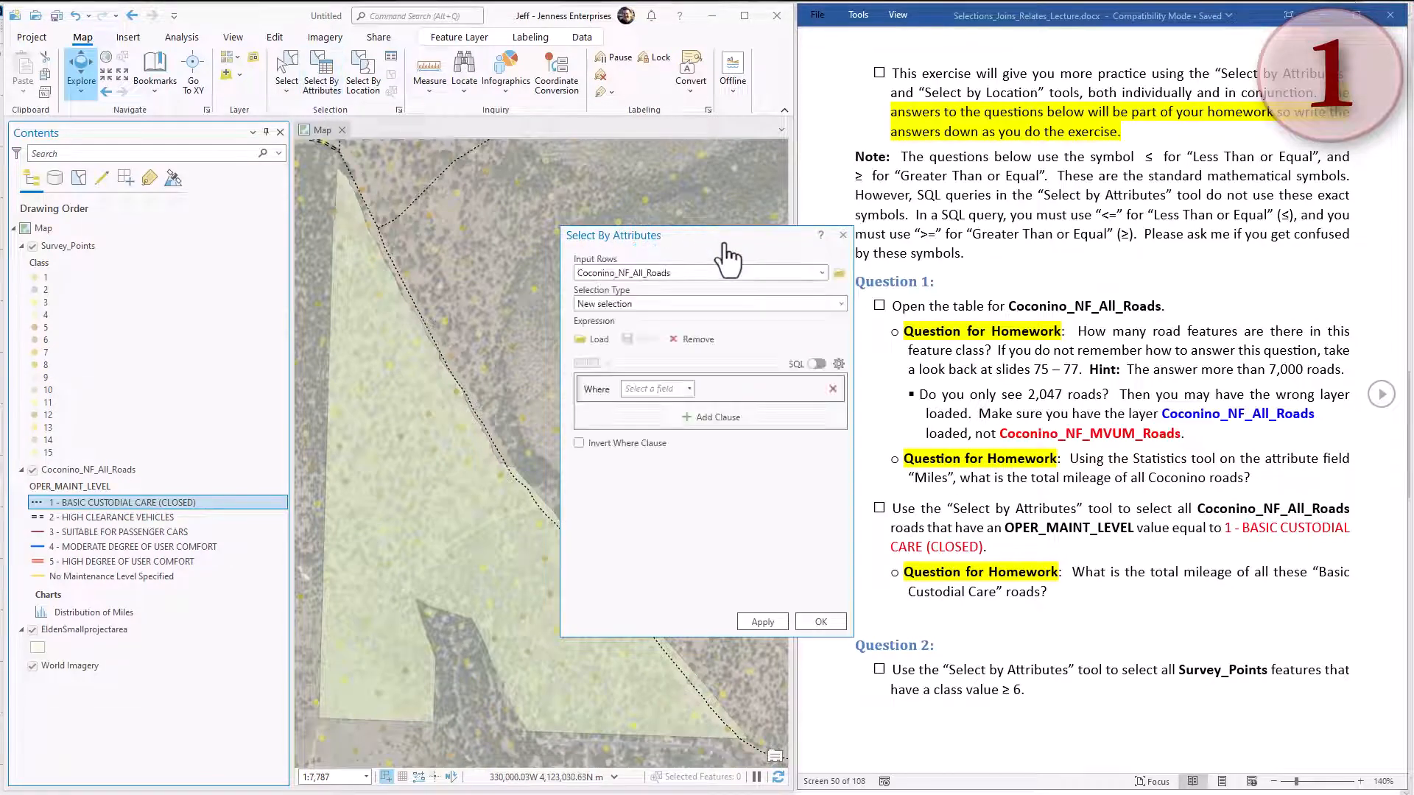
drag(724, 242, 620, 164)
click(622, 197)
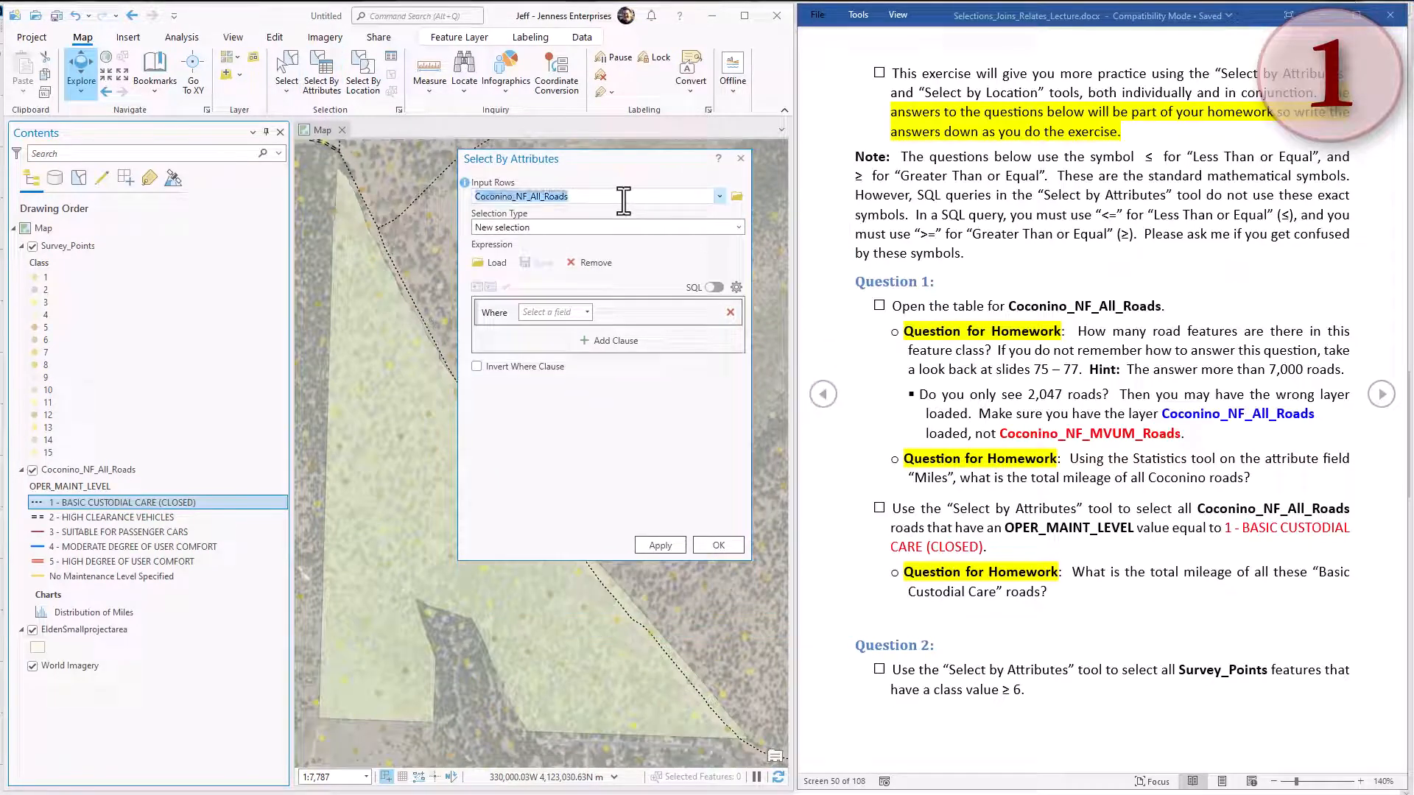
click(601, 228)
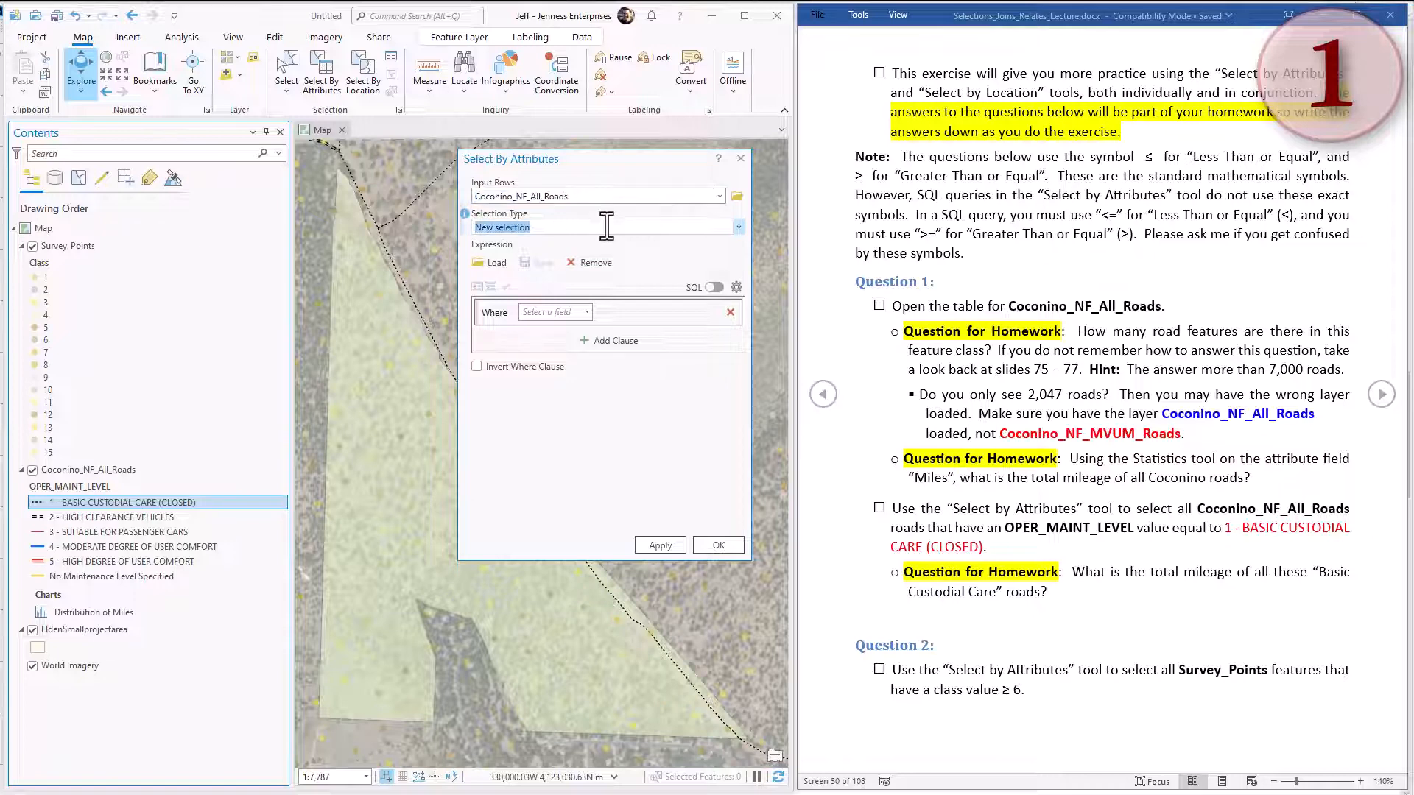
click(585, 313)
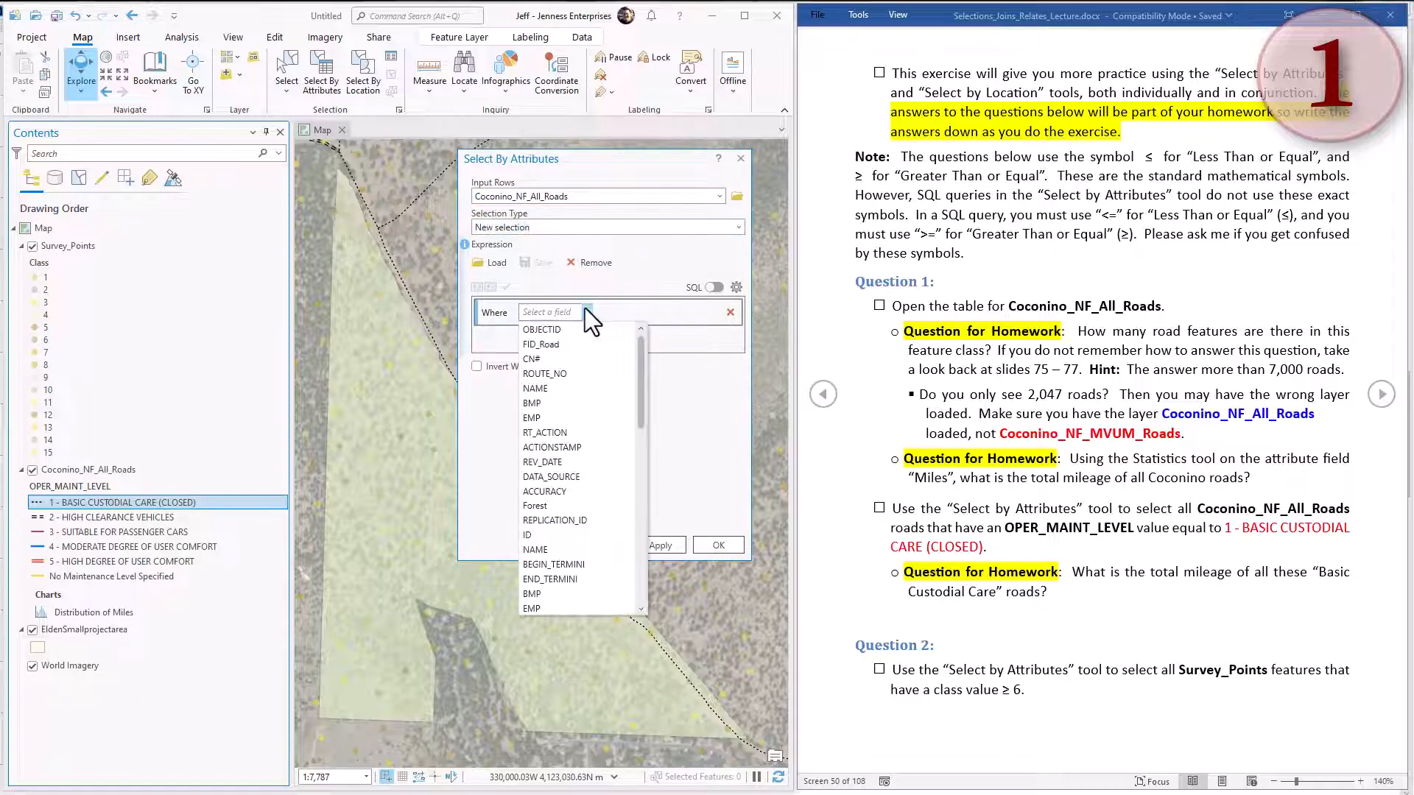
drag(641, 372, 642, 431)
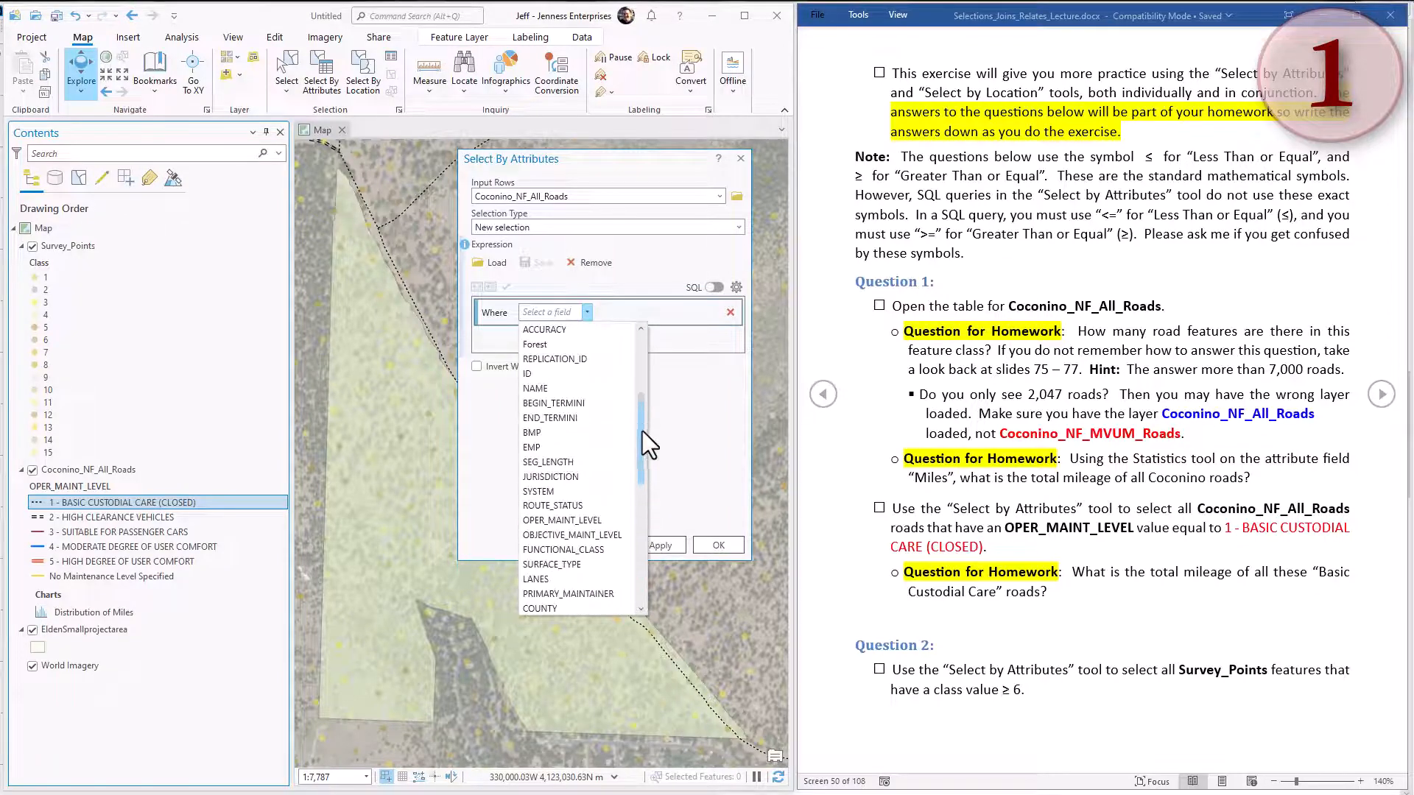
click(560, 520)
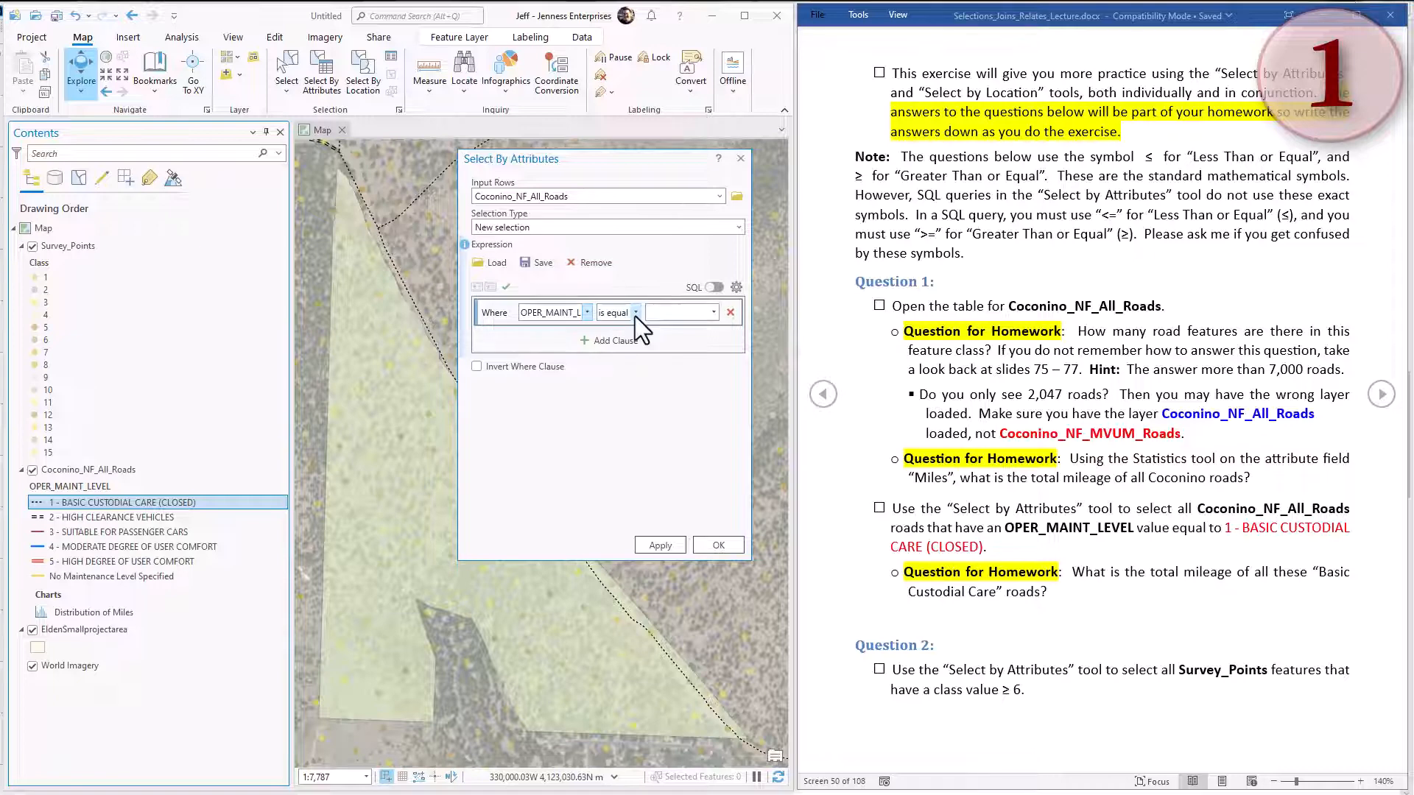
click(714, 312)
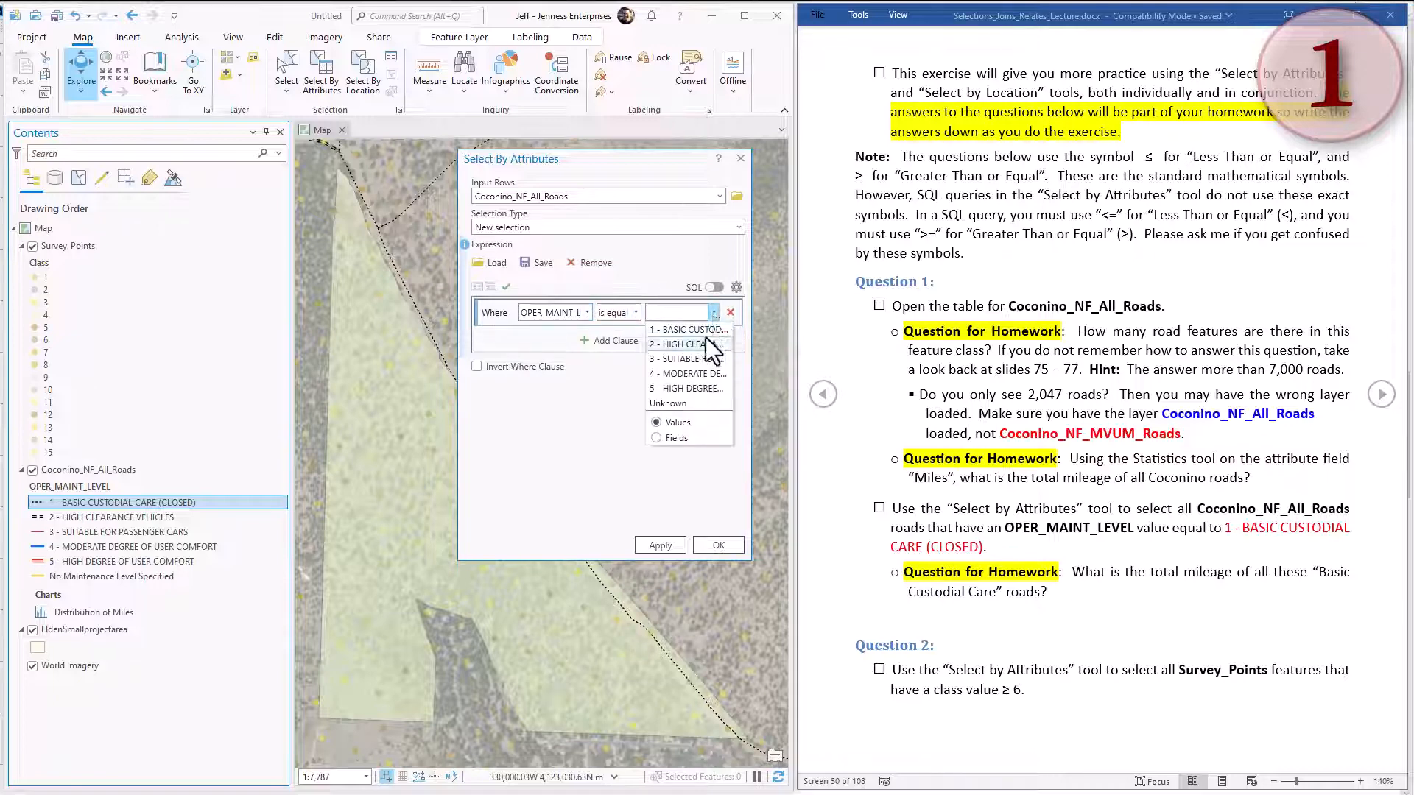
click(698, 332)
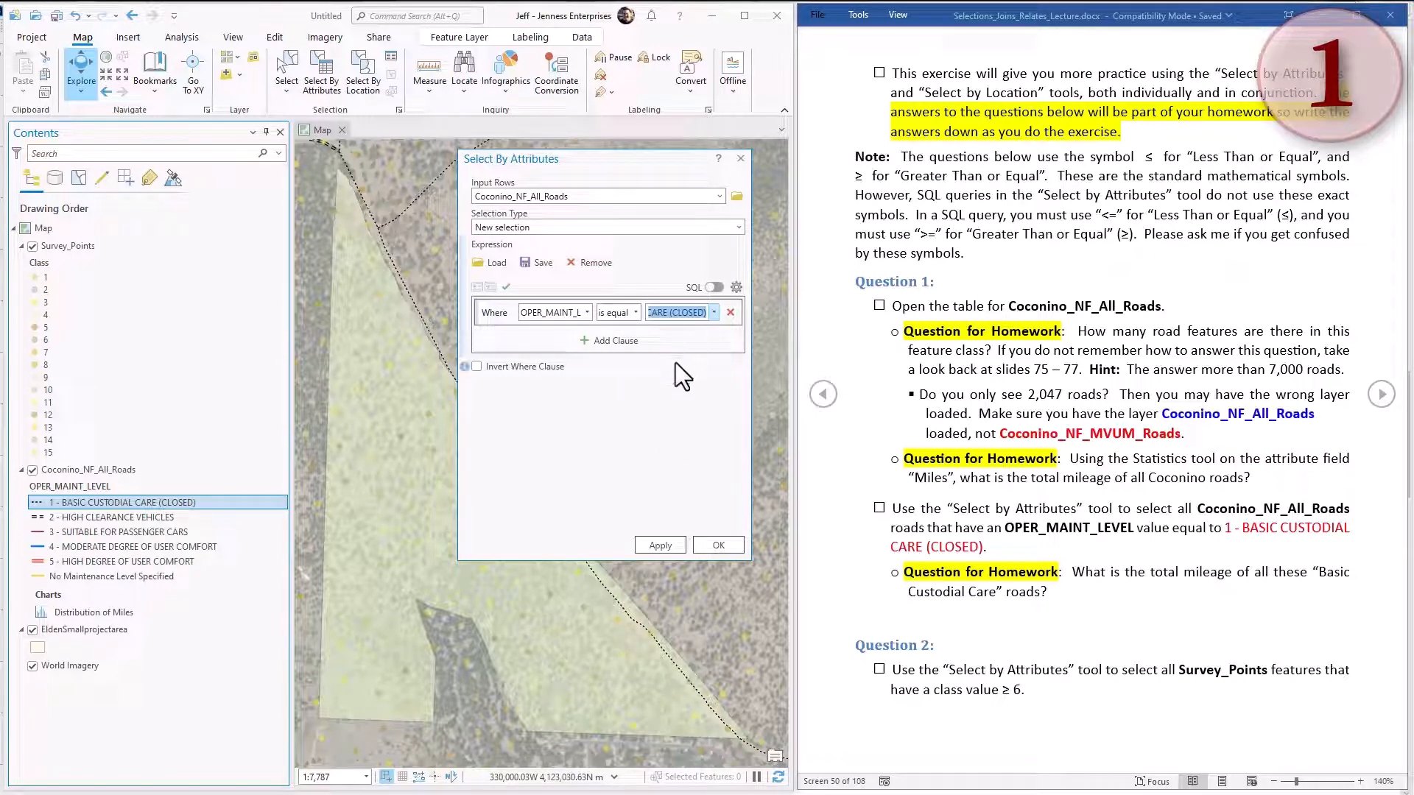
Show the road query as SQL, apply it as a new selection and close the selection dialog.
click(717, 288)
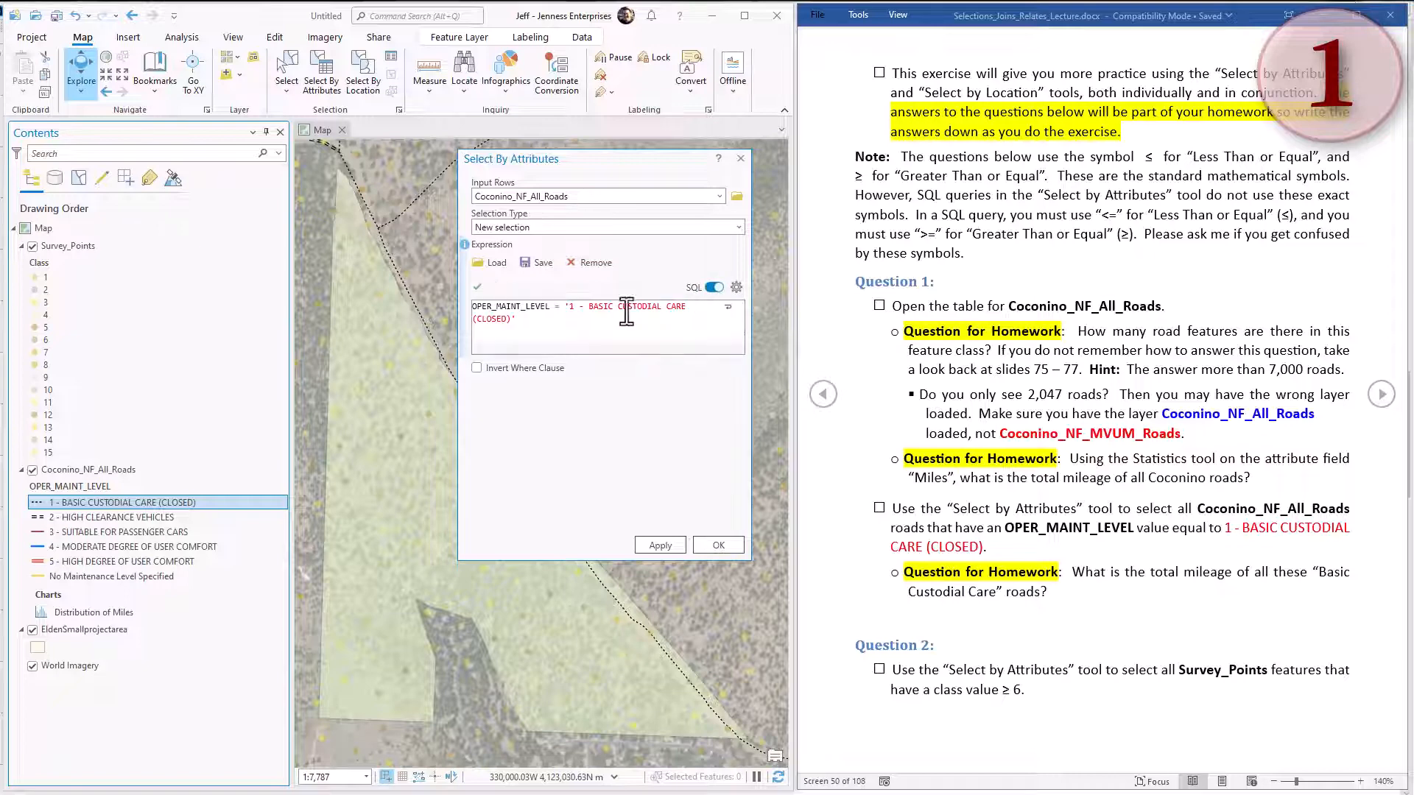
click(664, 544)
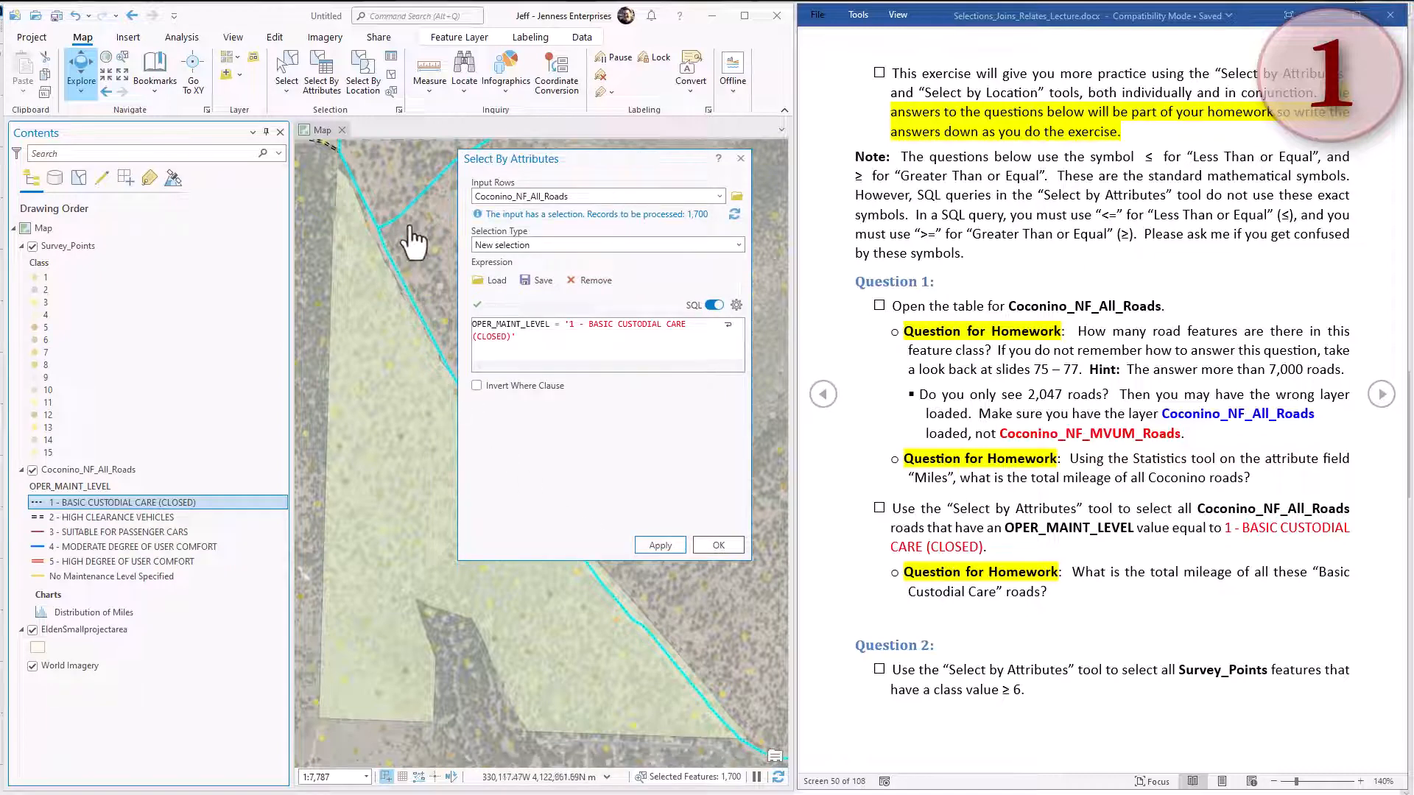
click(740, 159)
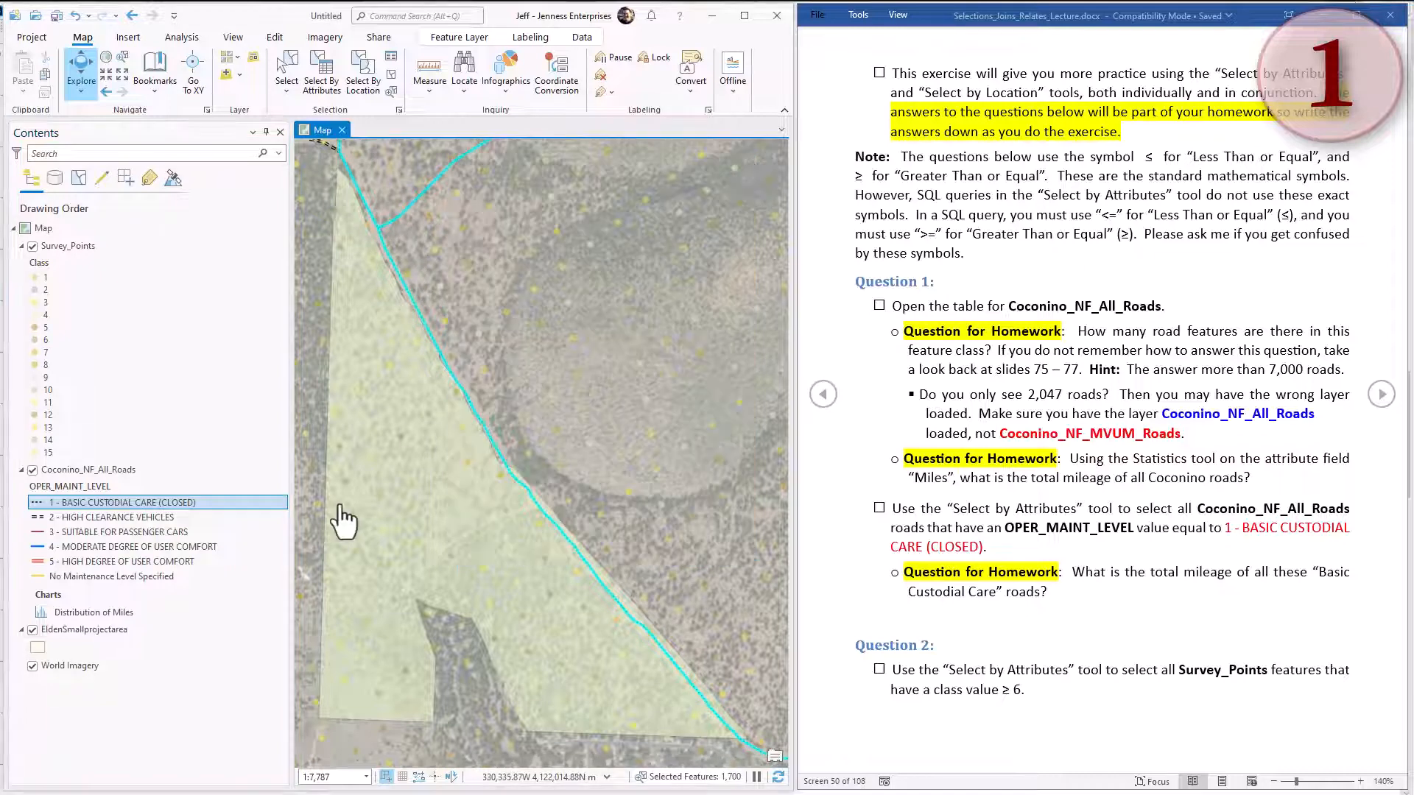
Open the attribute table of the Coconino_NF_All_Roads layer with the Basic Custodial Care roads selected.
right_click(222, 502)
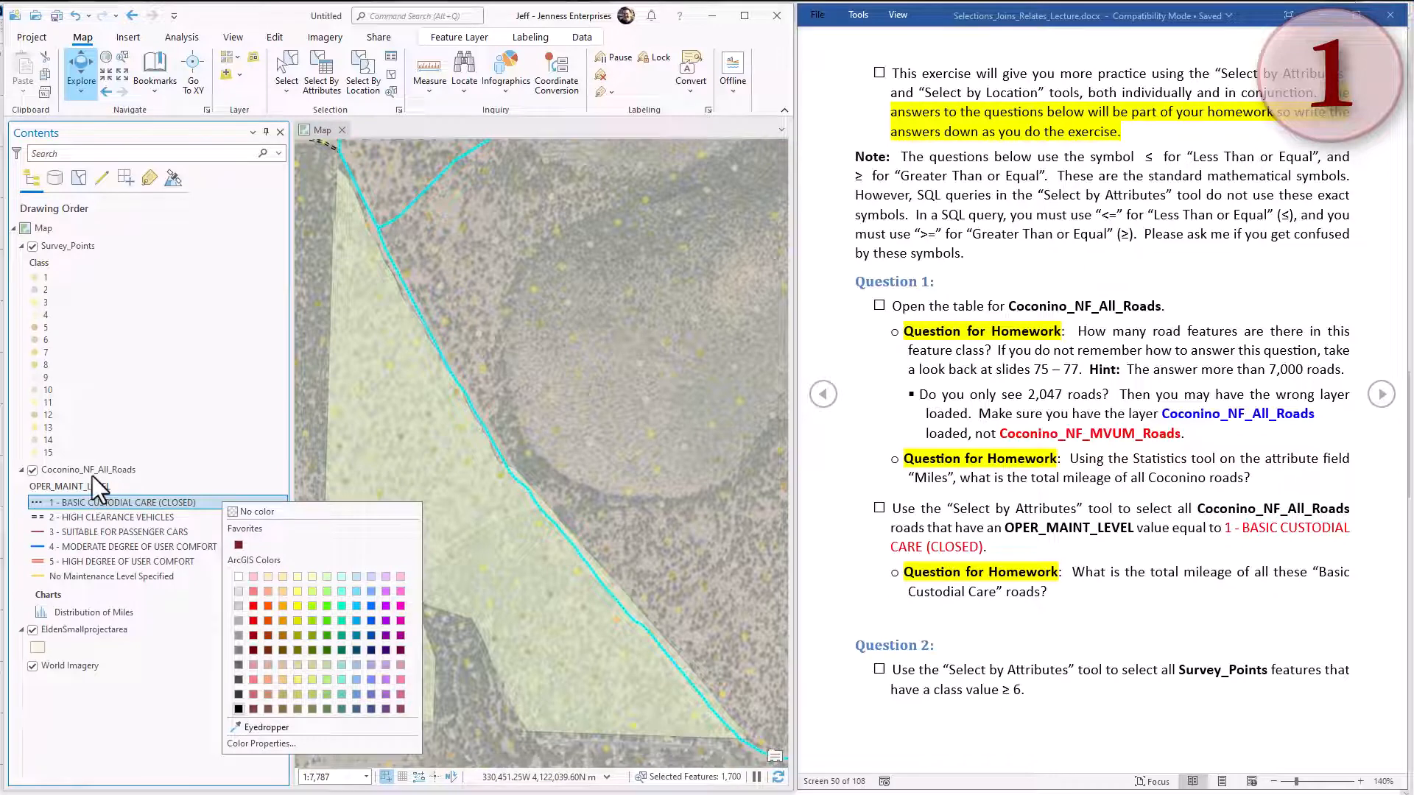
click(99, 471)
right_click(100, 472)
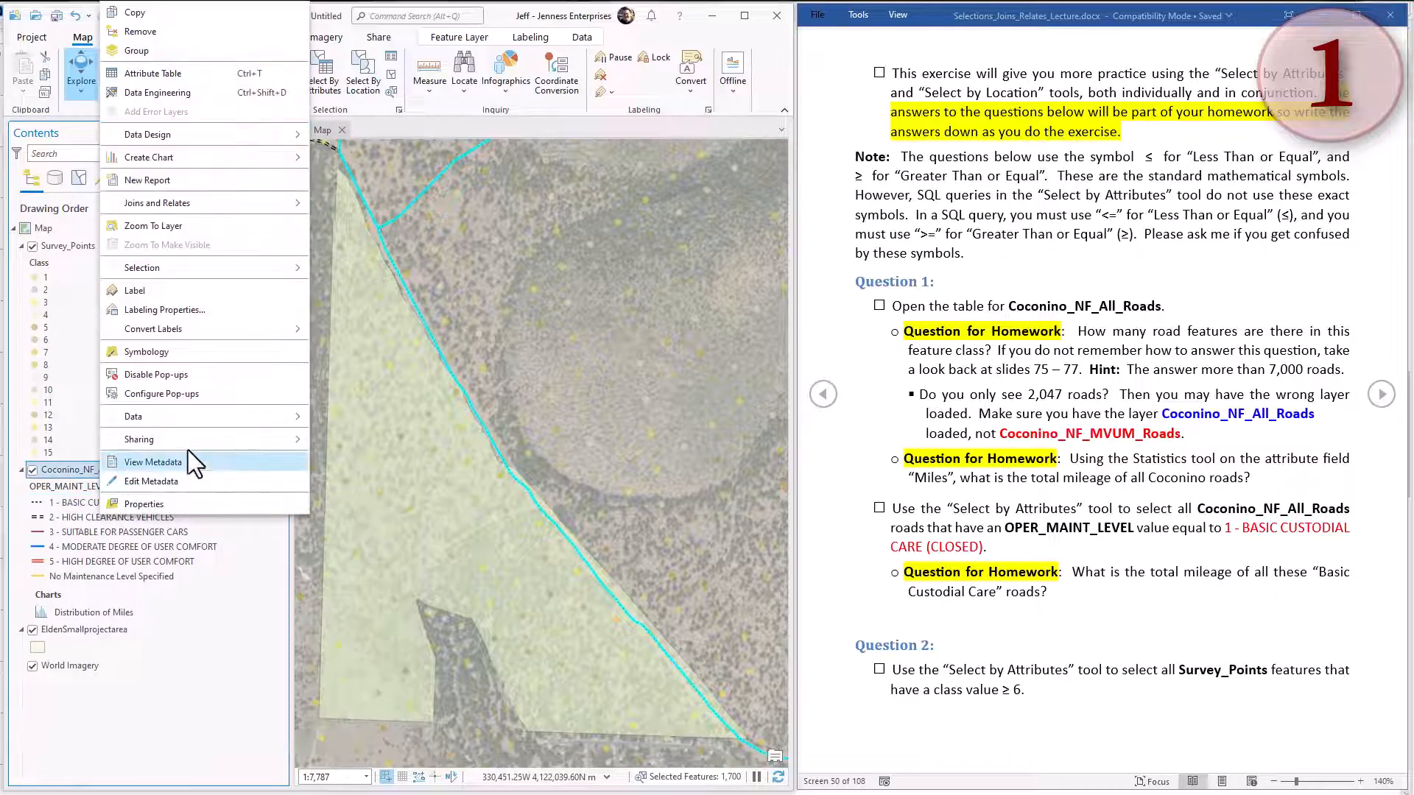
click(143, 75)
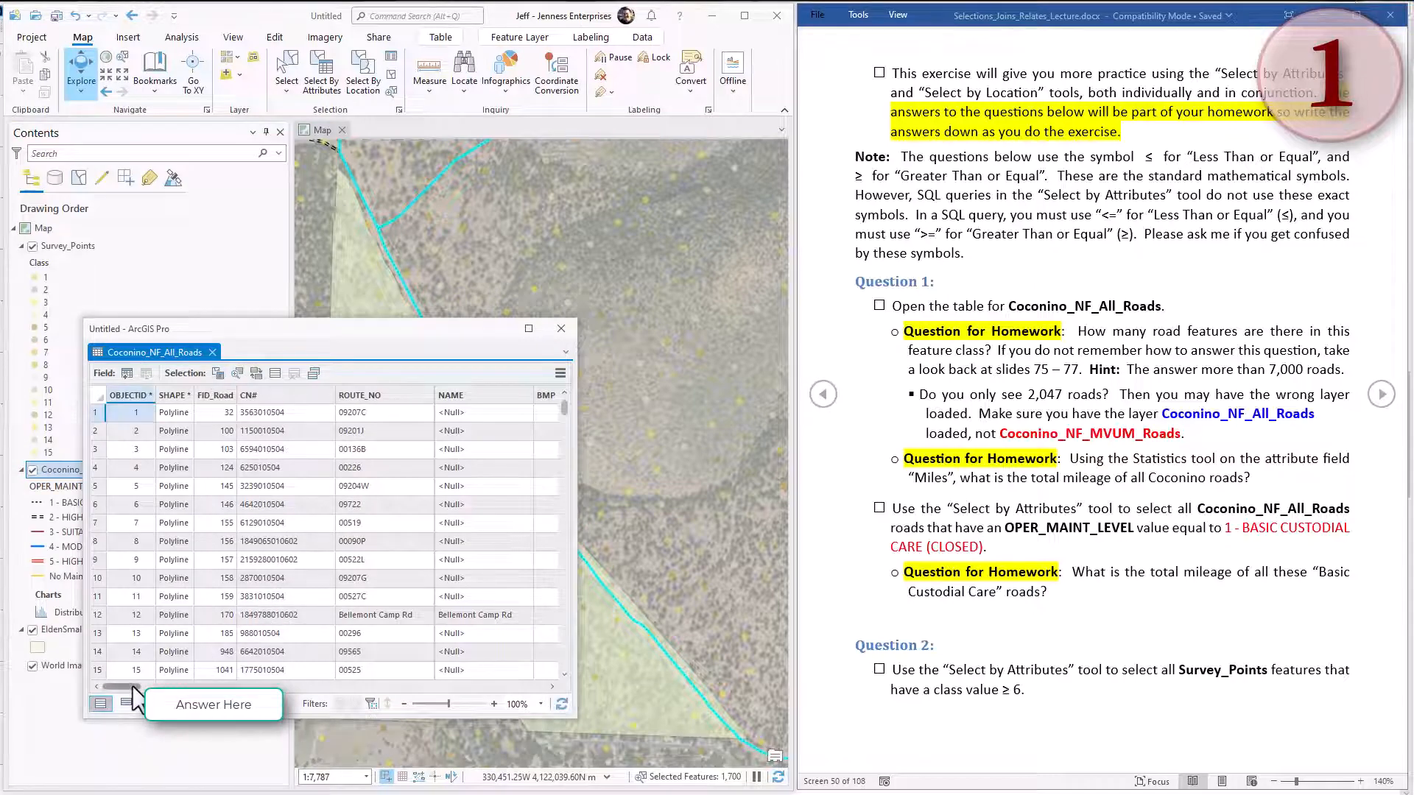
Display the Miles field statistics for the selected Basic Custodial Care roads, and close the chart and table after reading the sum.
drag(127, 689, 547, 692)
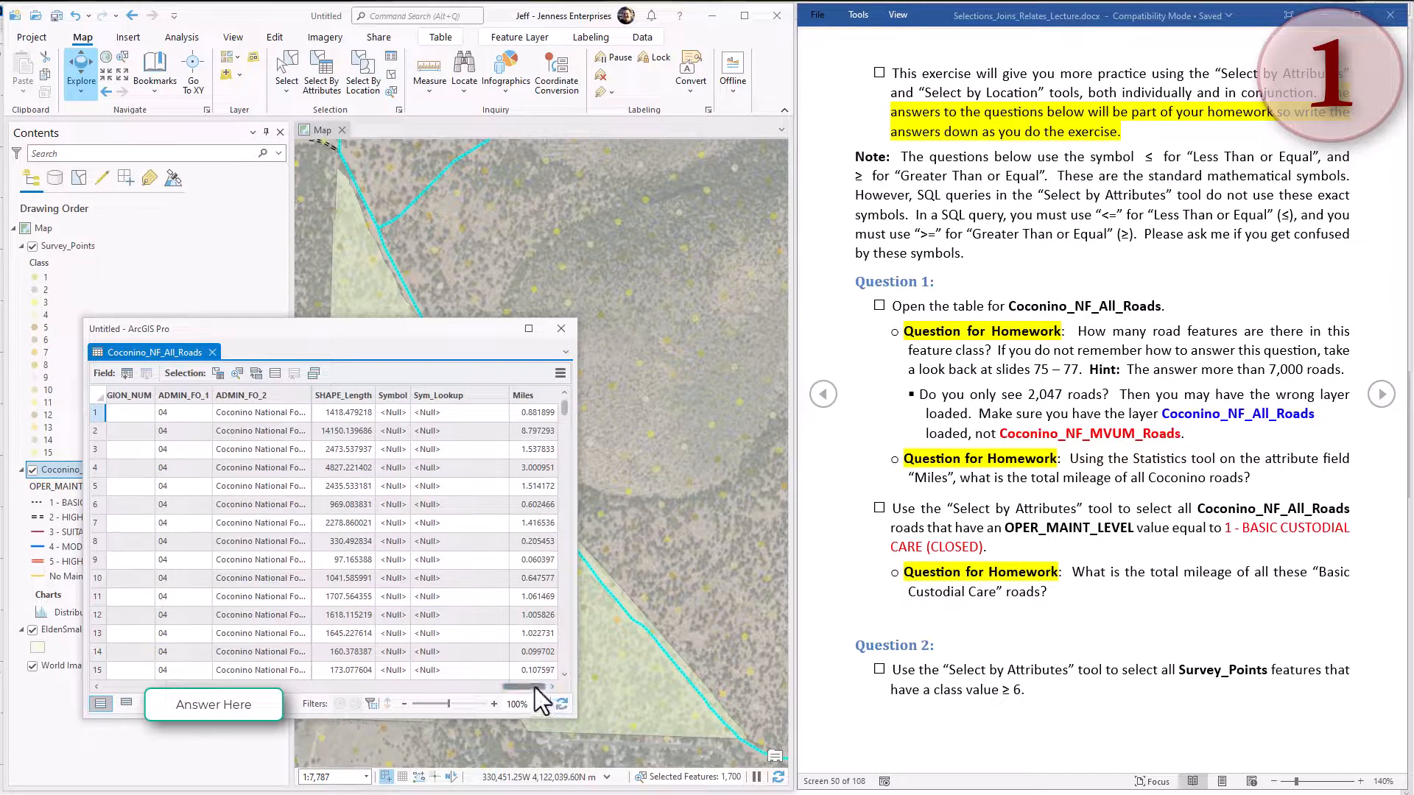
mouse_move(545, 404)
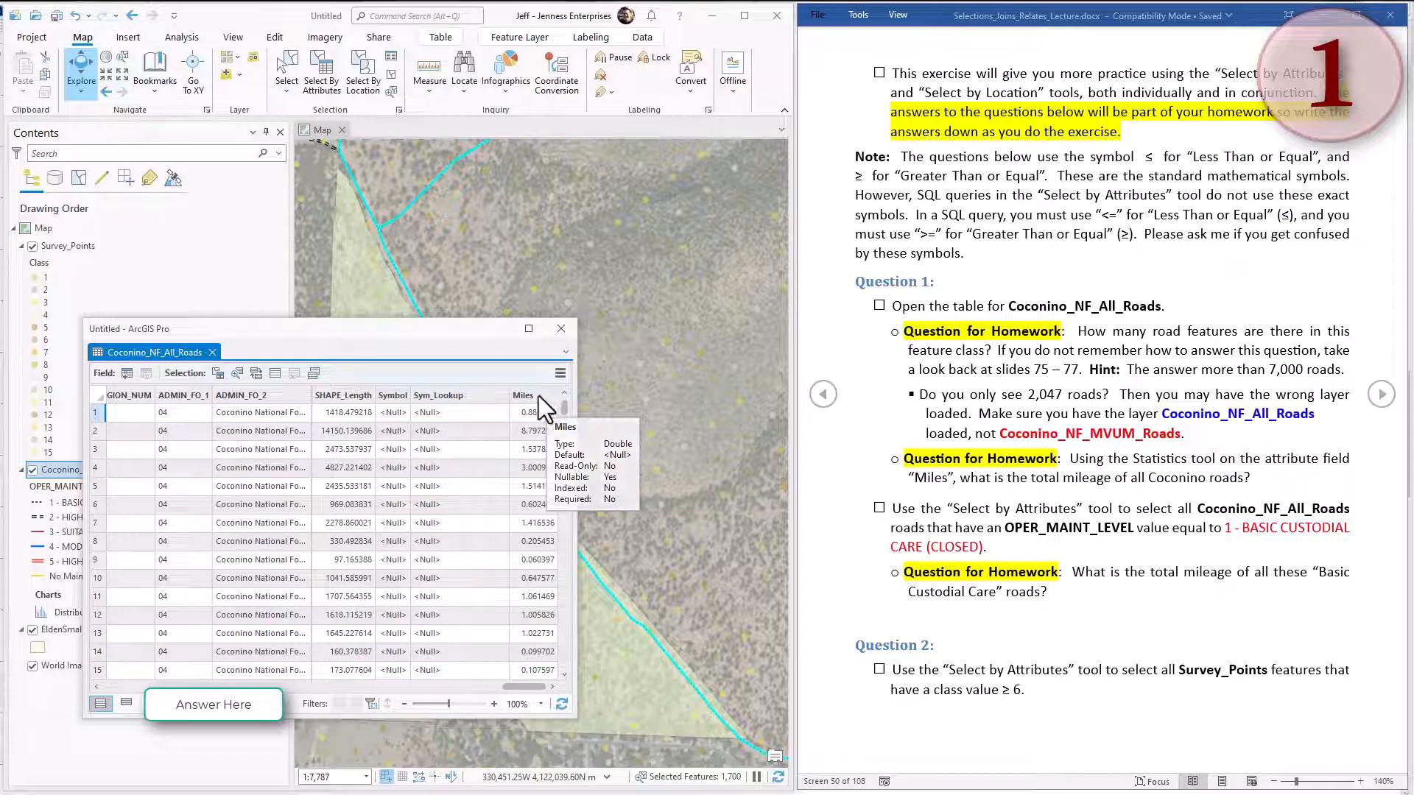
right_click(538, 397)
click(585, 406)
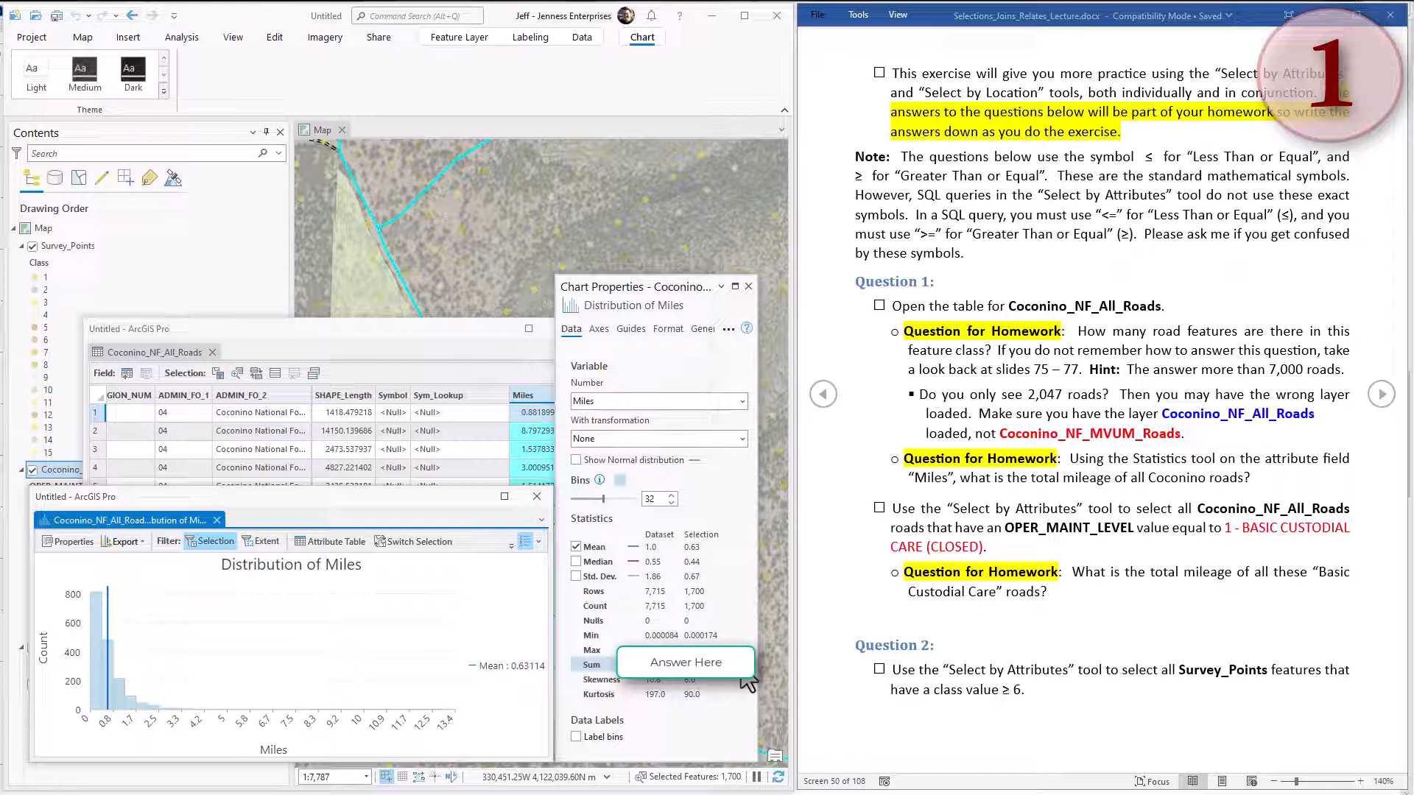
click(1061, 539)
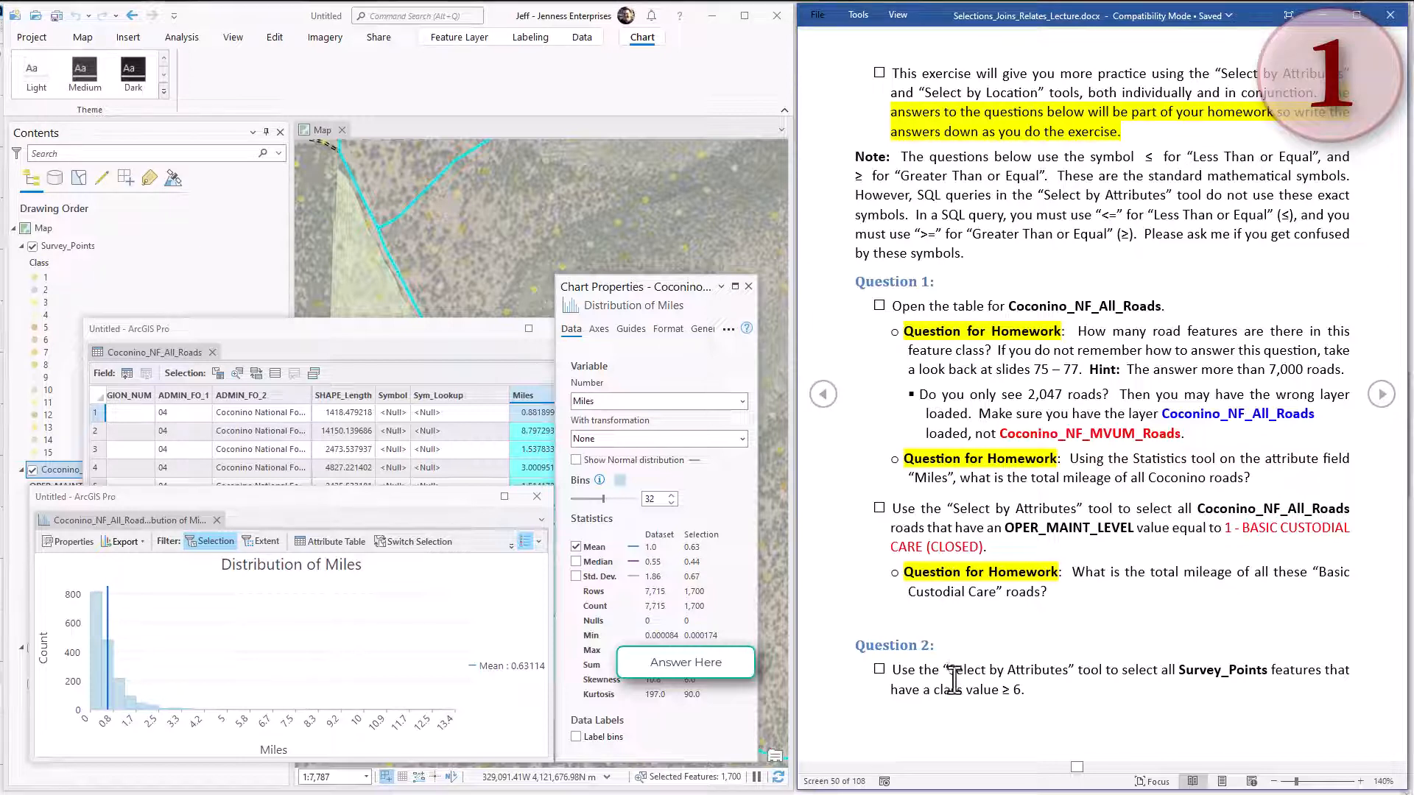
click(748, 286)
click(537, 496)
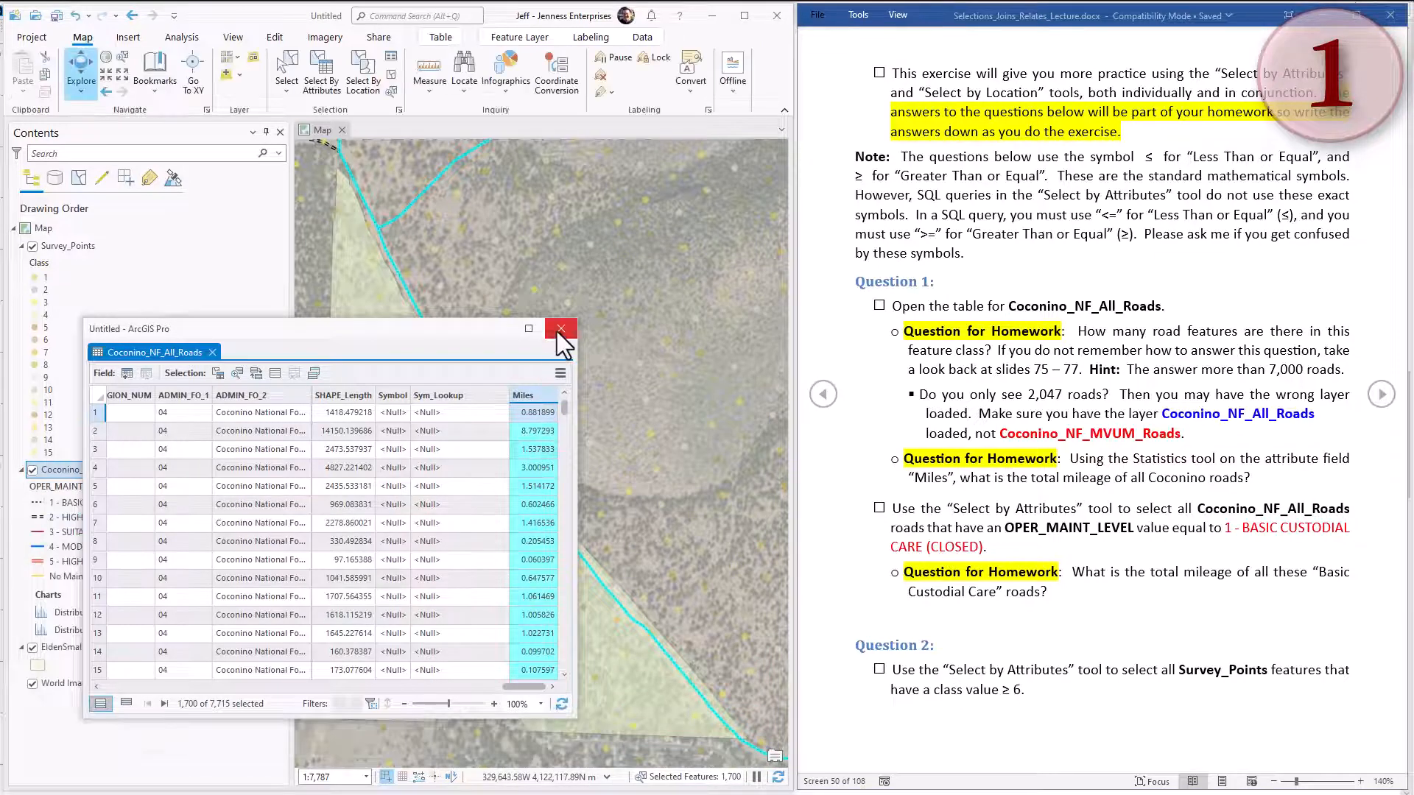
click(562, 328)
Set up a Select By Attributes query on Survey_Points where Class is greater than or equal to 6.
click(74, 246)
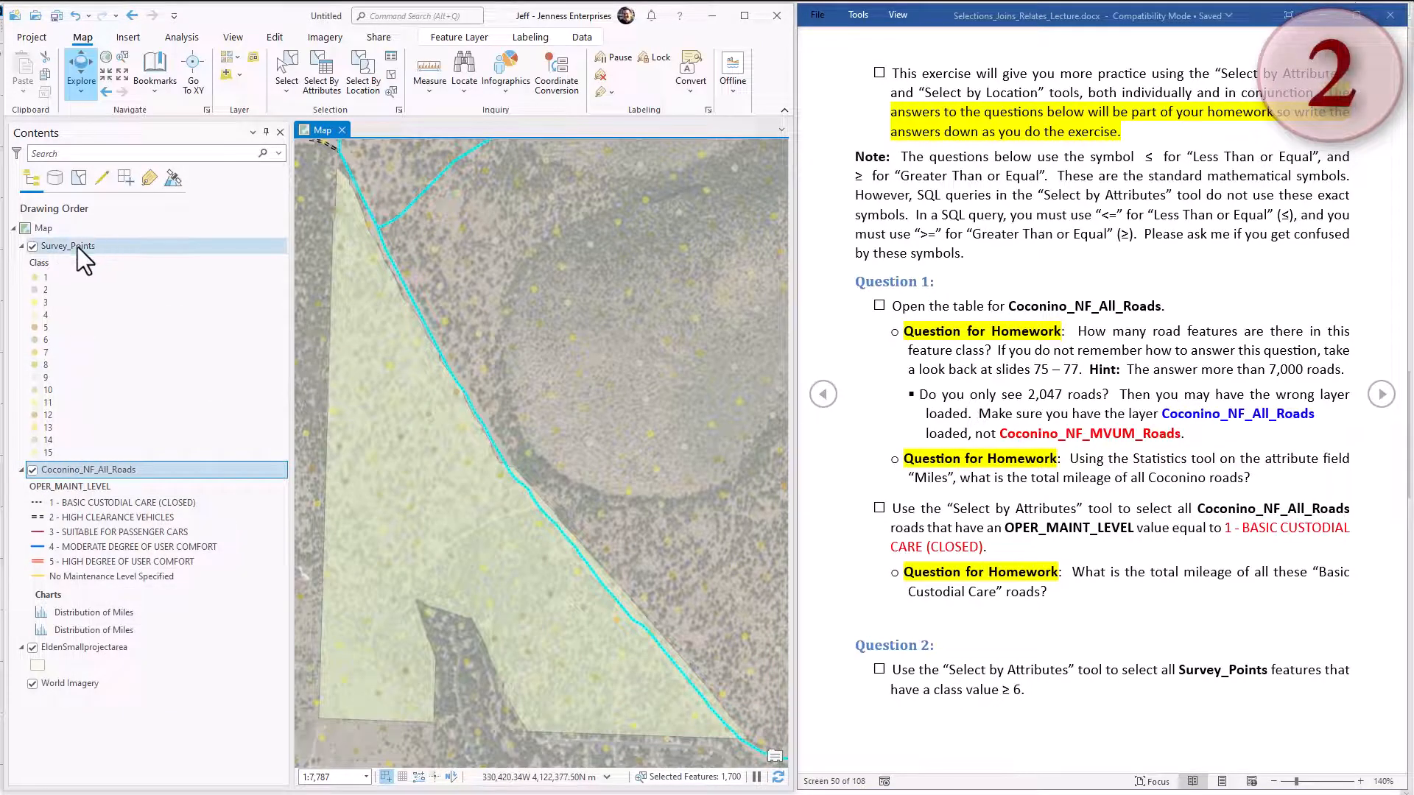
click(327, 83)
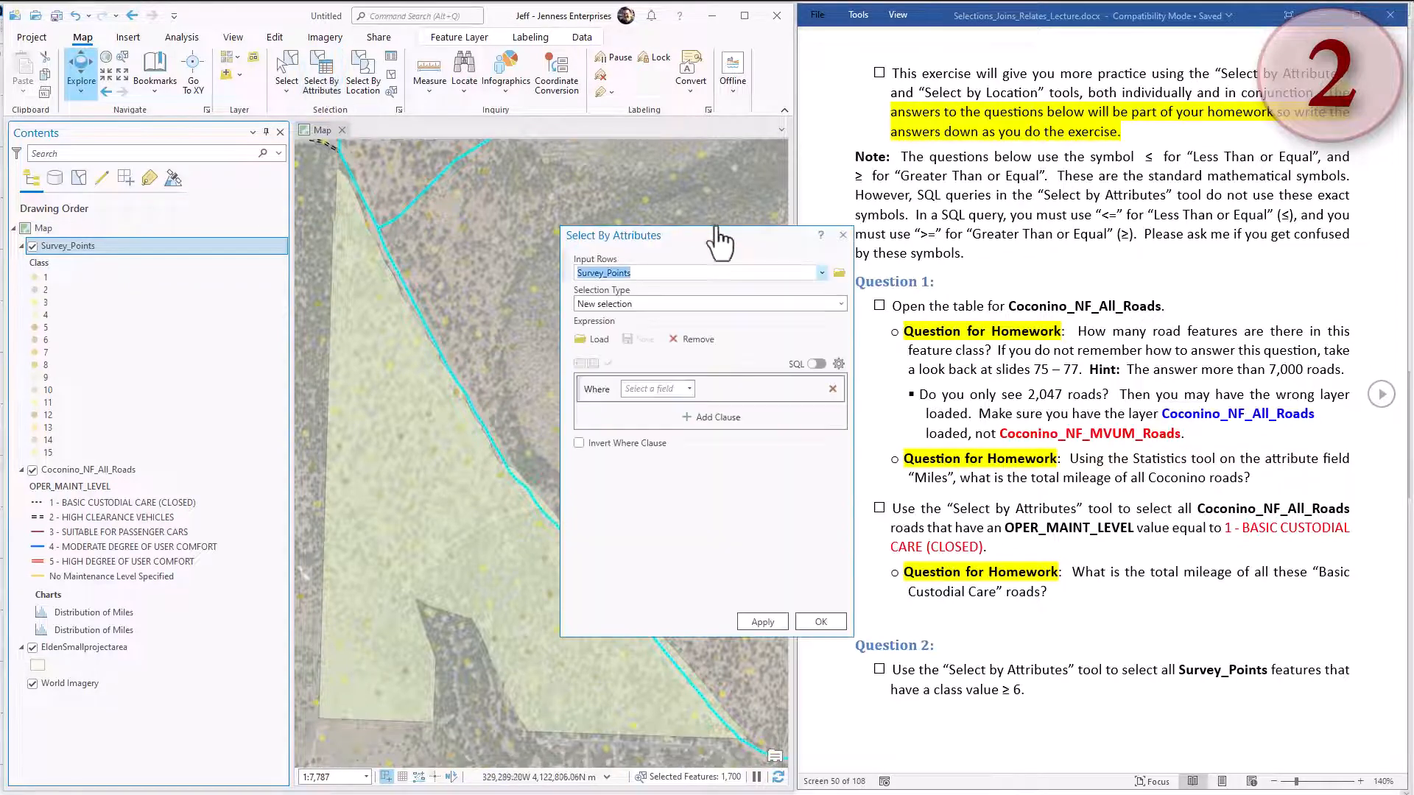
key(Tab)
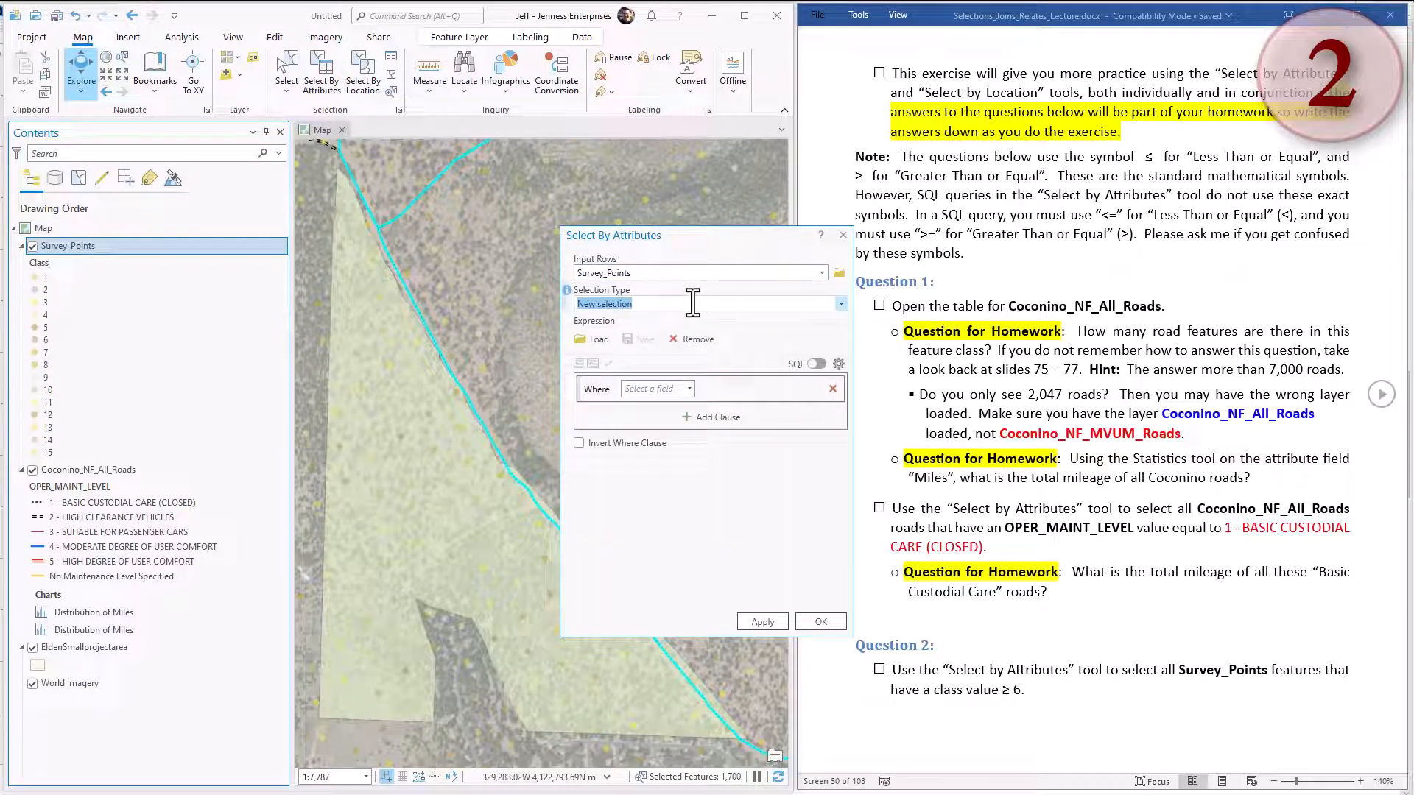
click(688, 389)
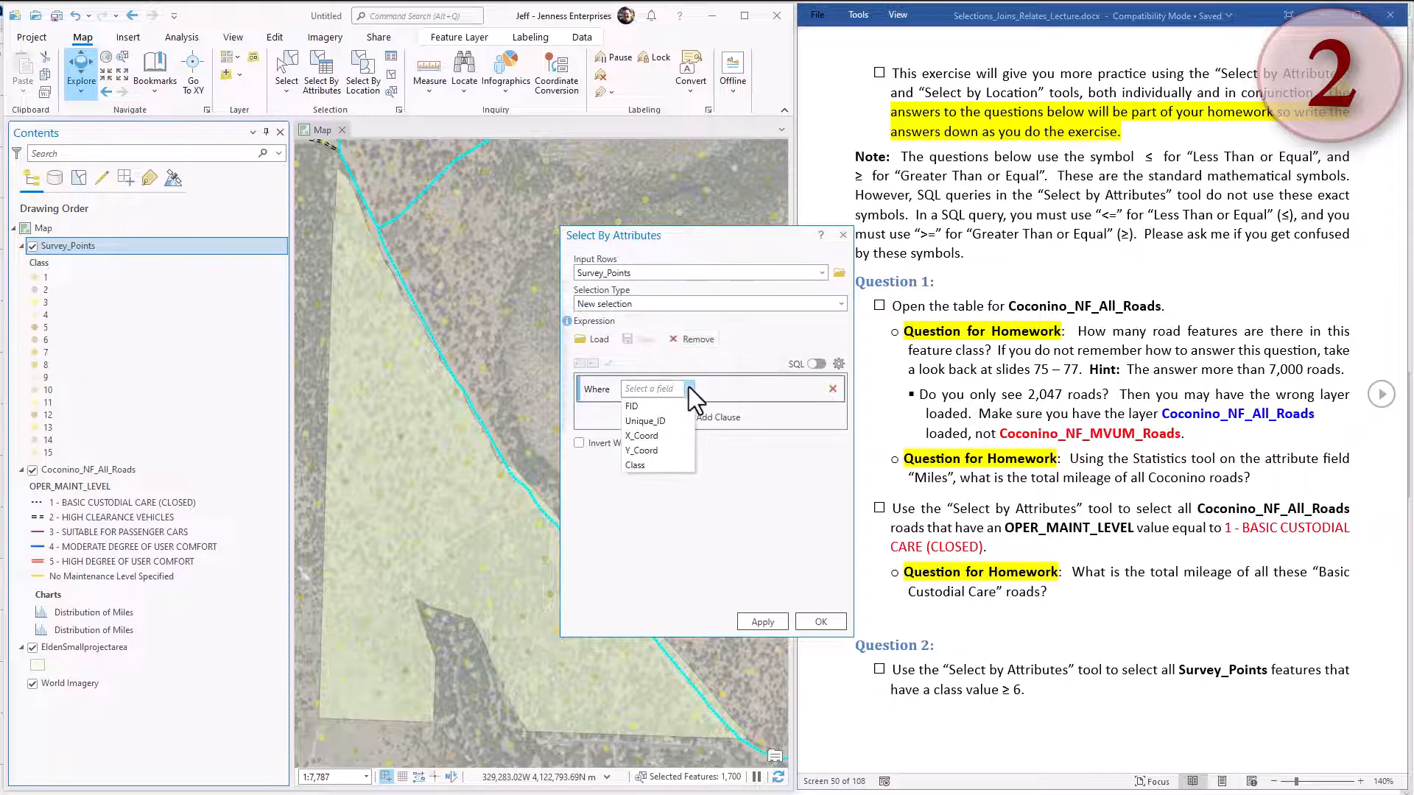
click(645, 464)
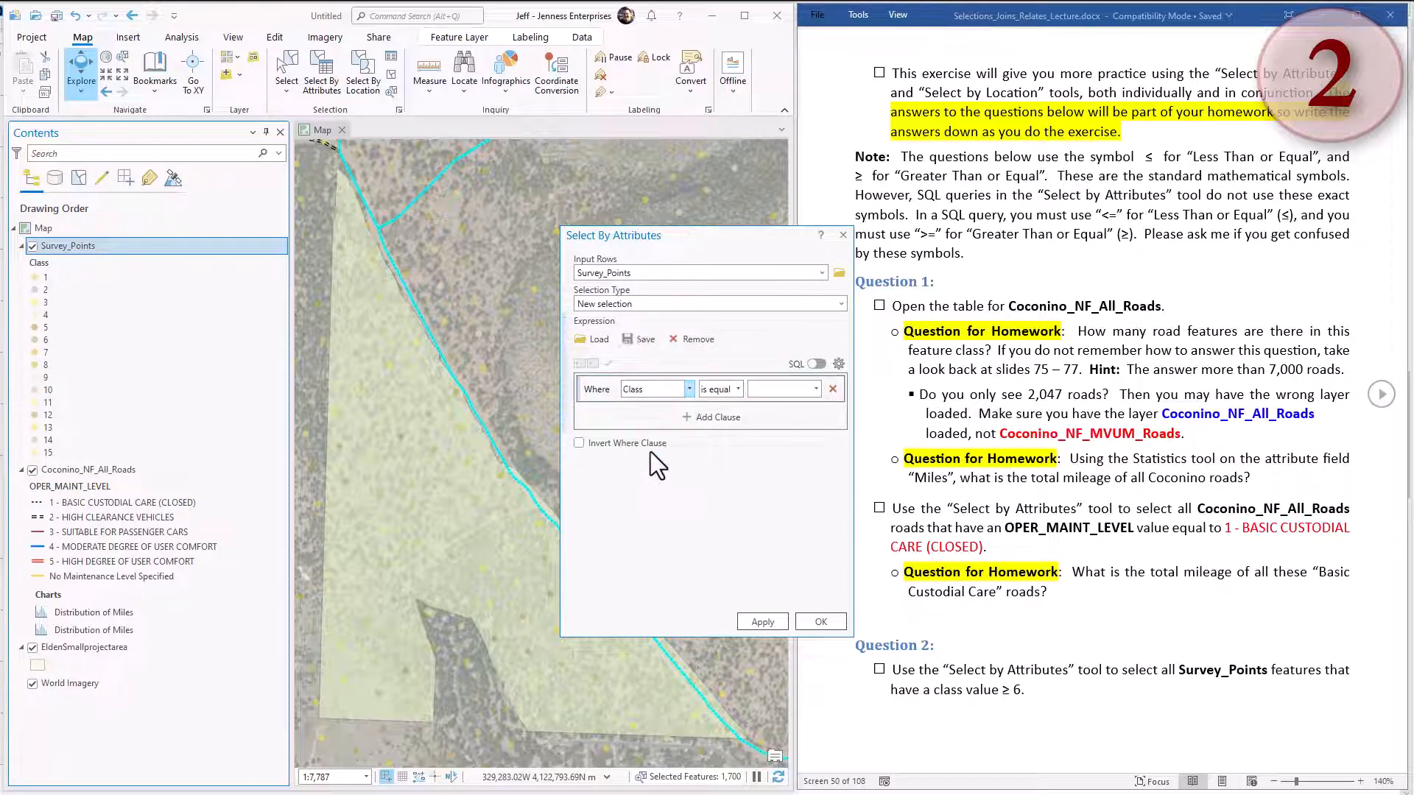
click(738, 389)
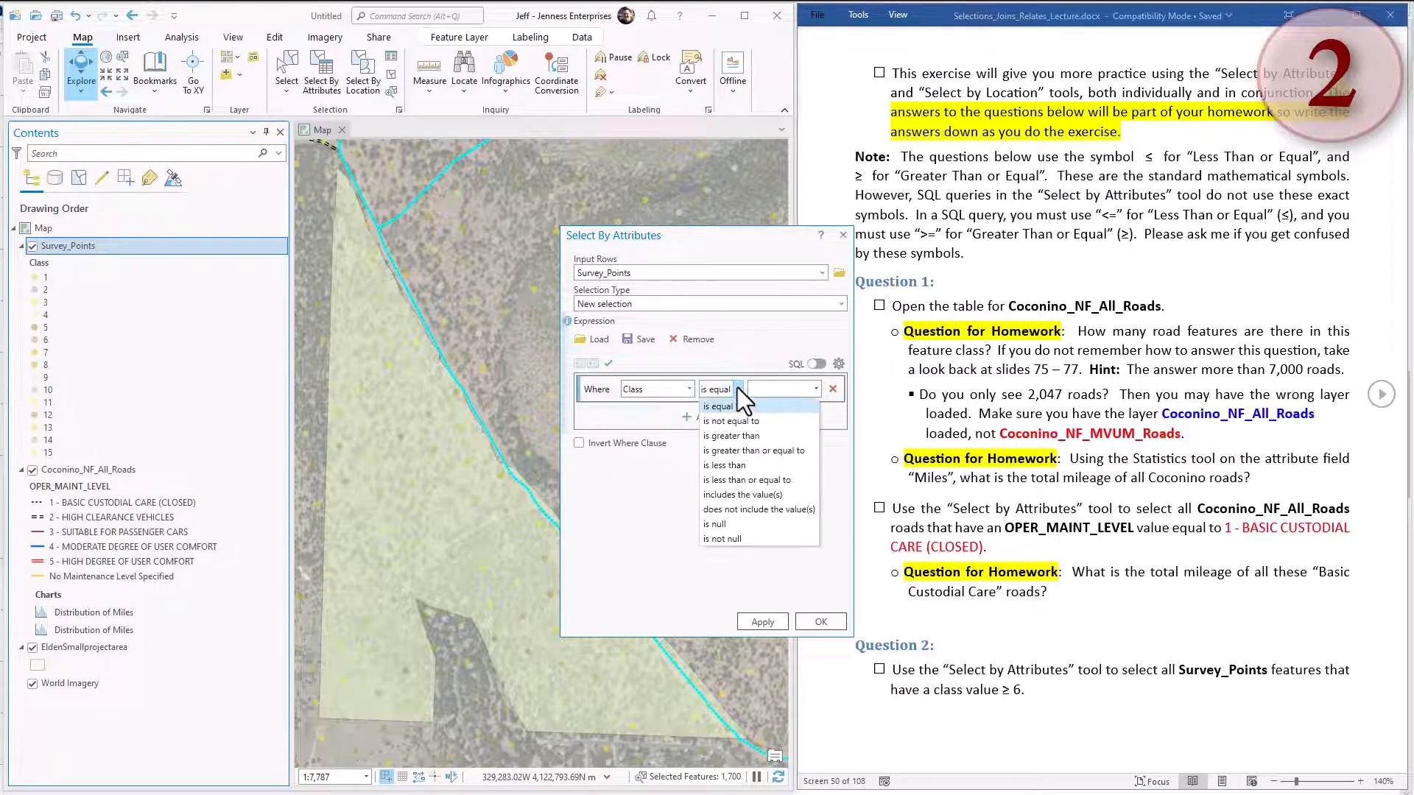
click(731, 450)
click(815, 389)
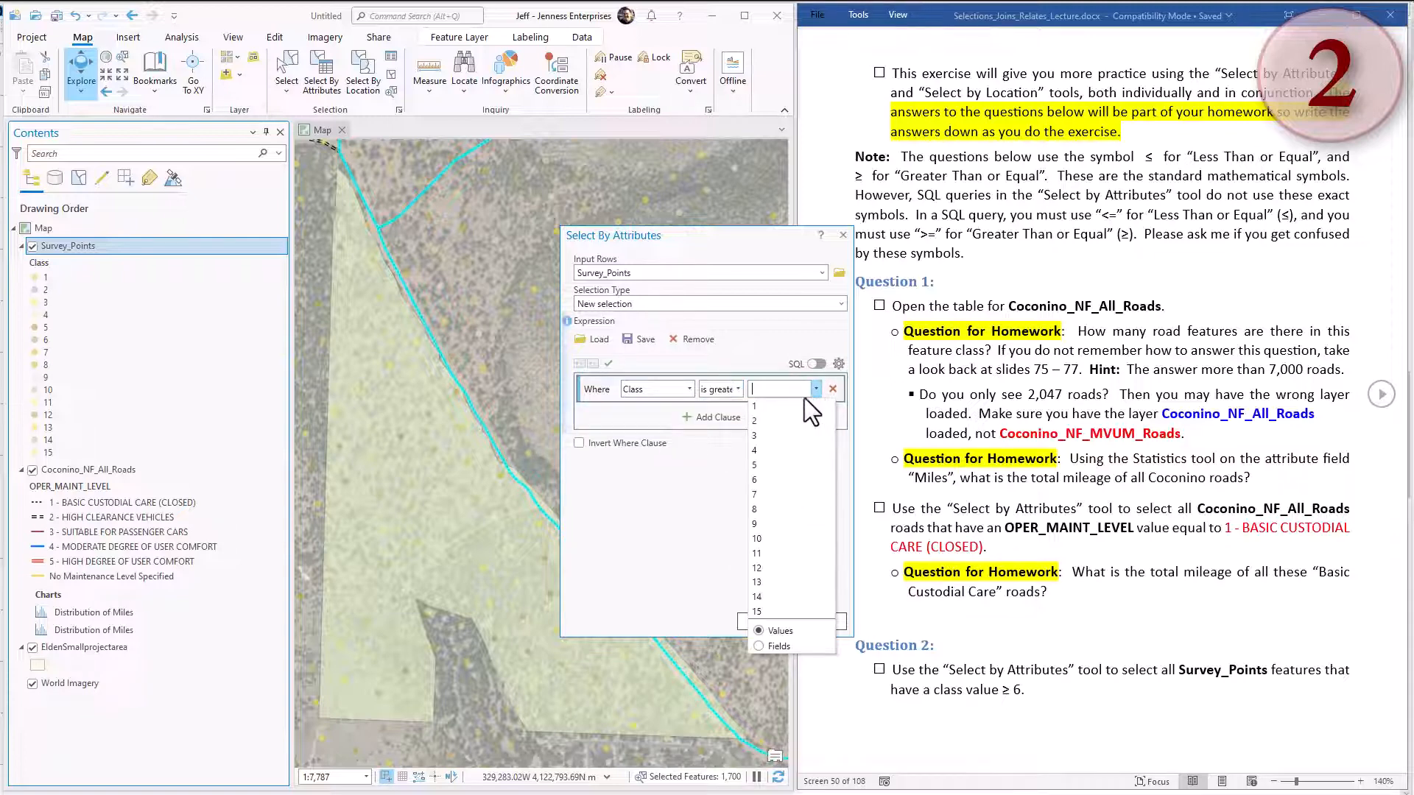
click(760, 480)
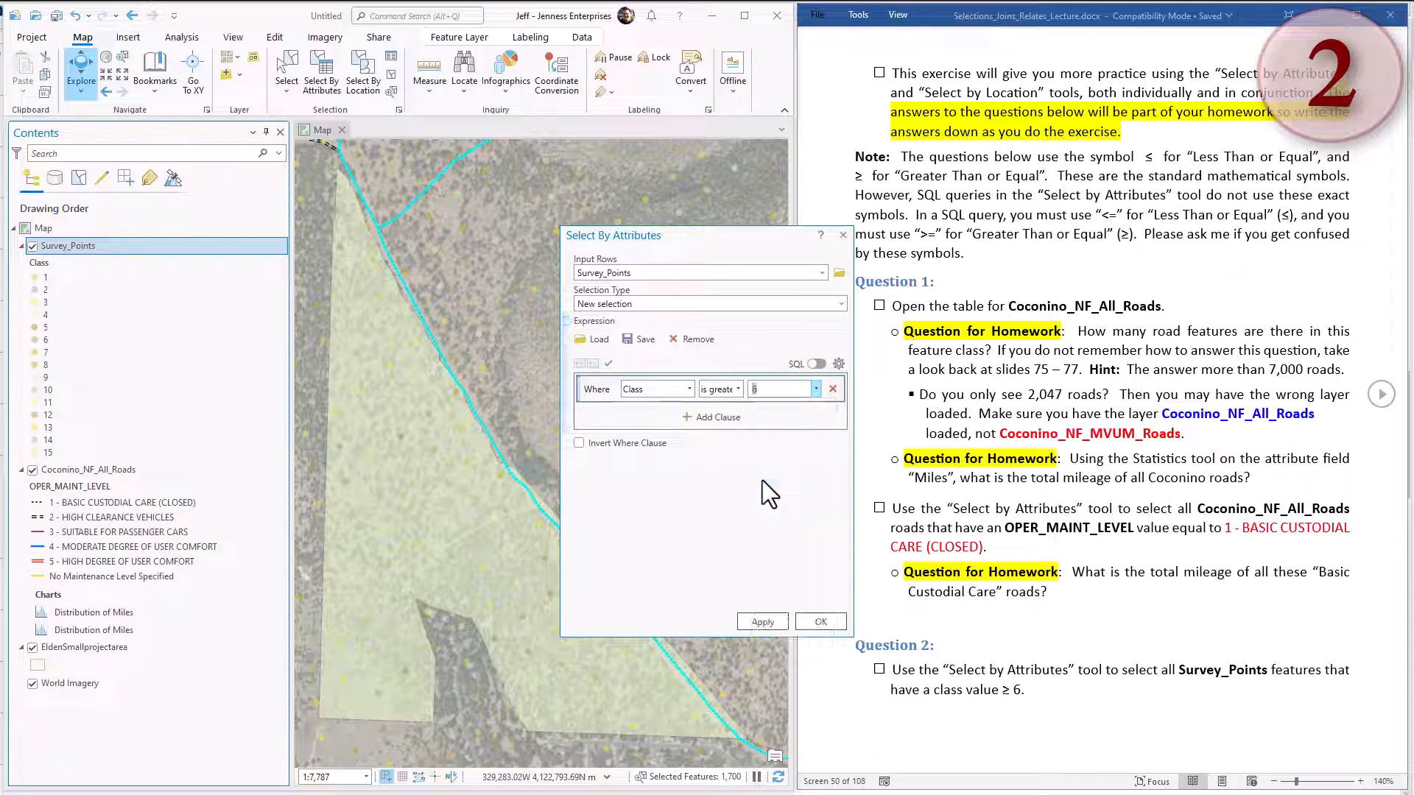
Show the Survey_Points query as SQL, apply it as a new selection and close the selection dialog.
click(819, 363)
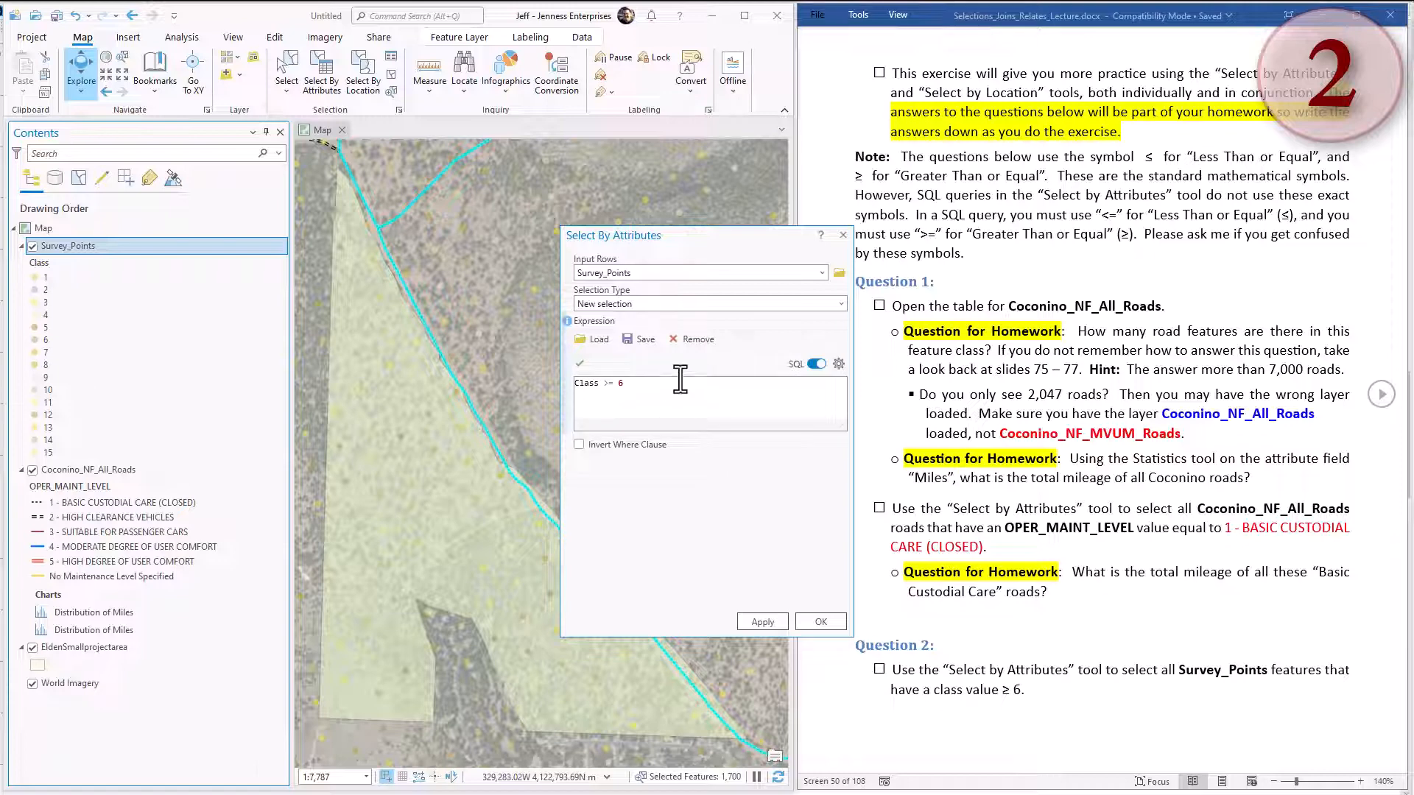
click(766, 623)
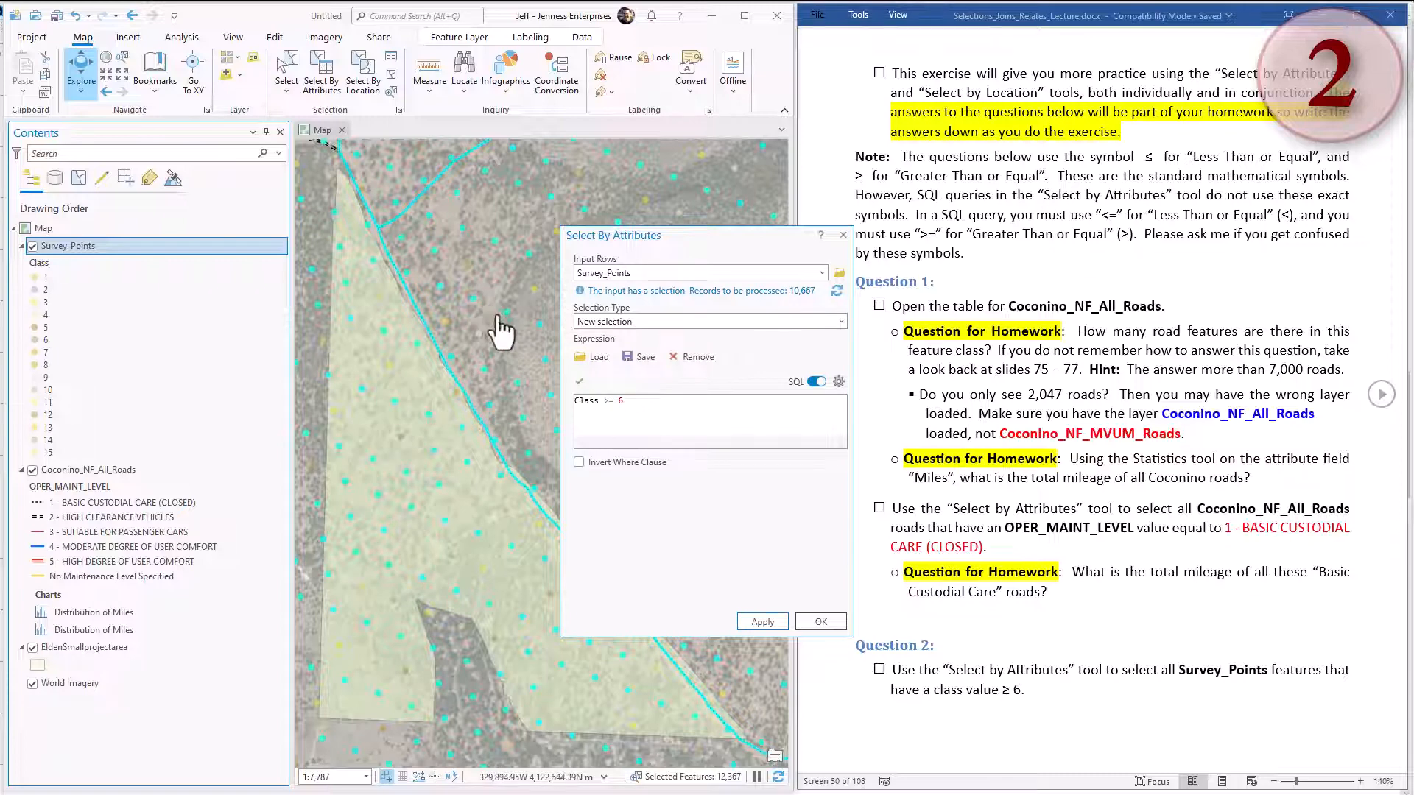
click(843, 235)
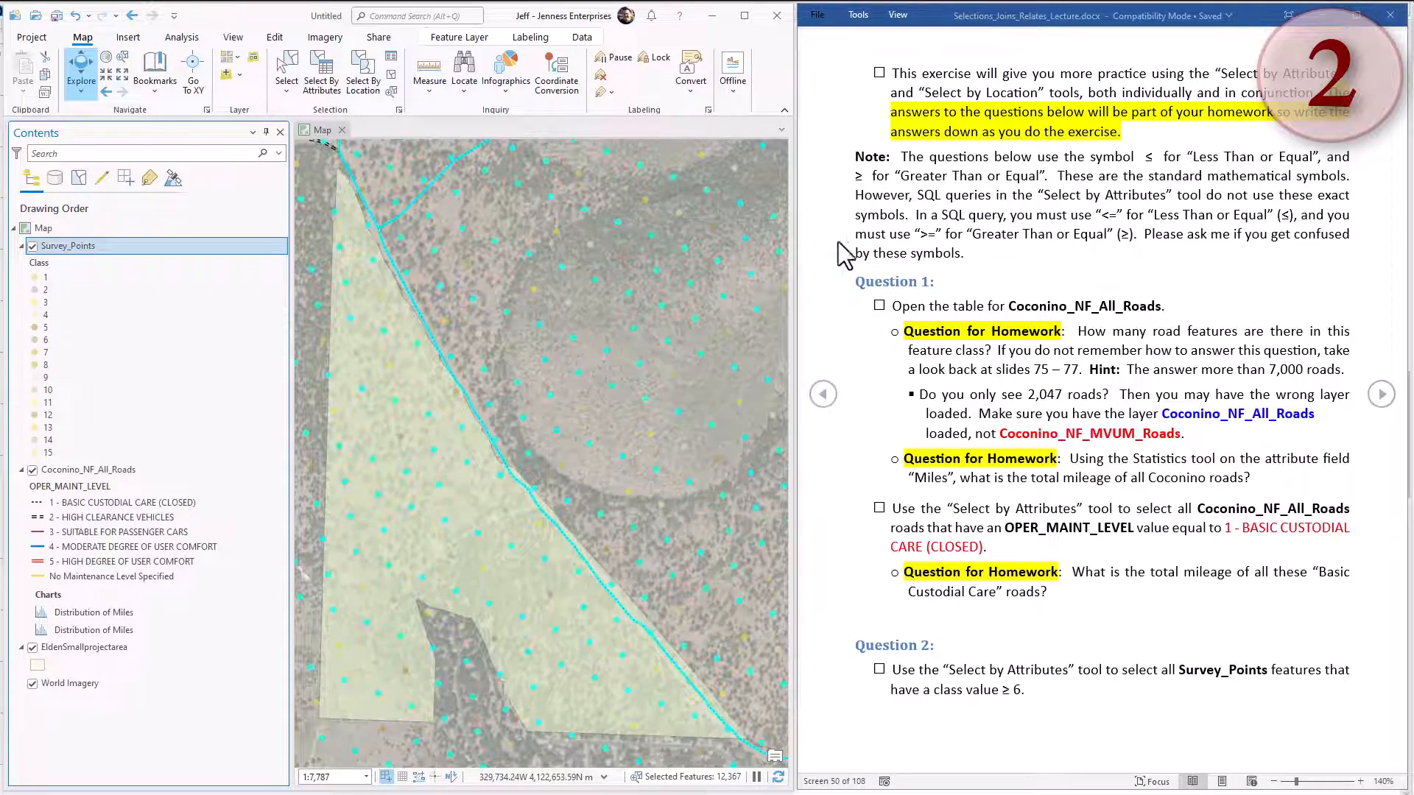
Check the number of selected records in the Survey_Points attribute table, close it, and list the layers by selection.
right_click(131, 246)
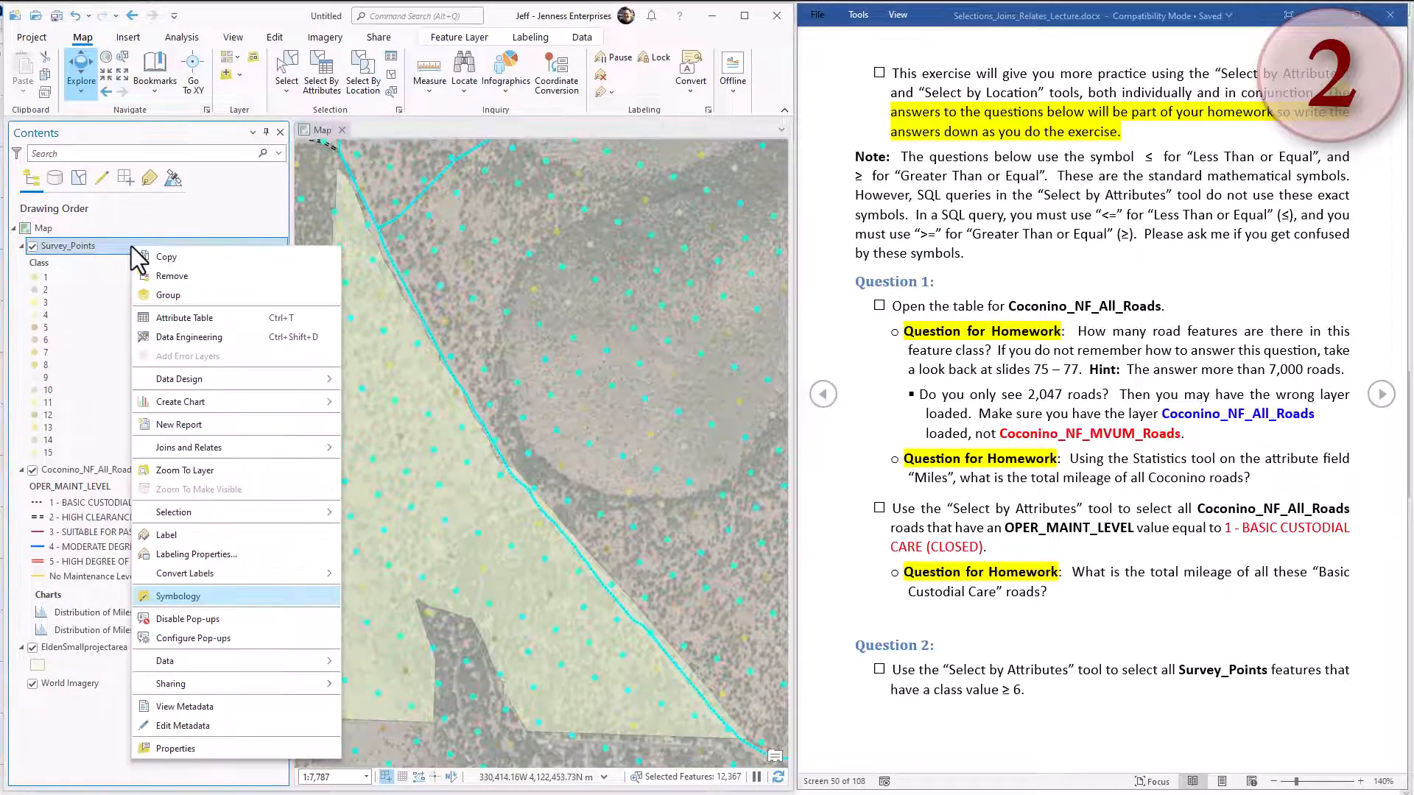
click(210, 317)
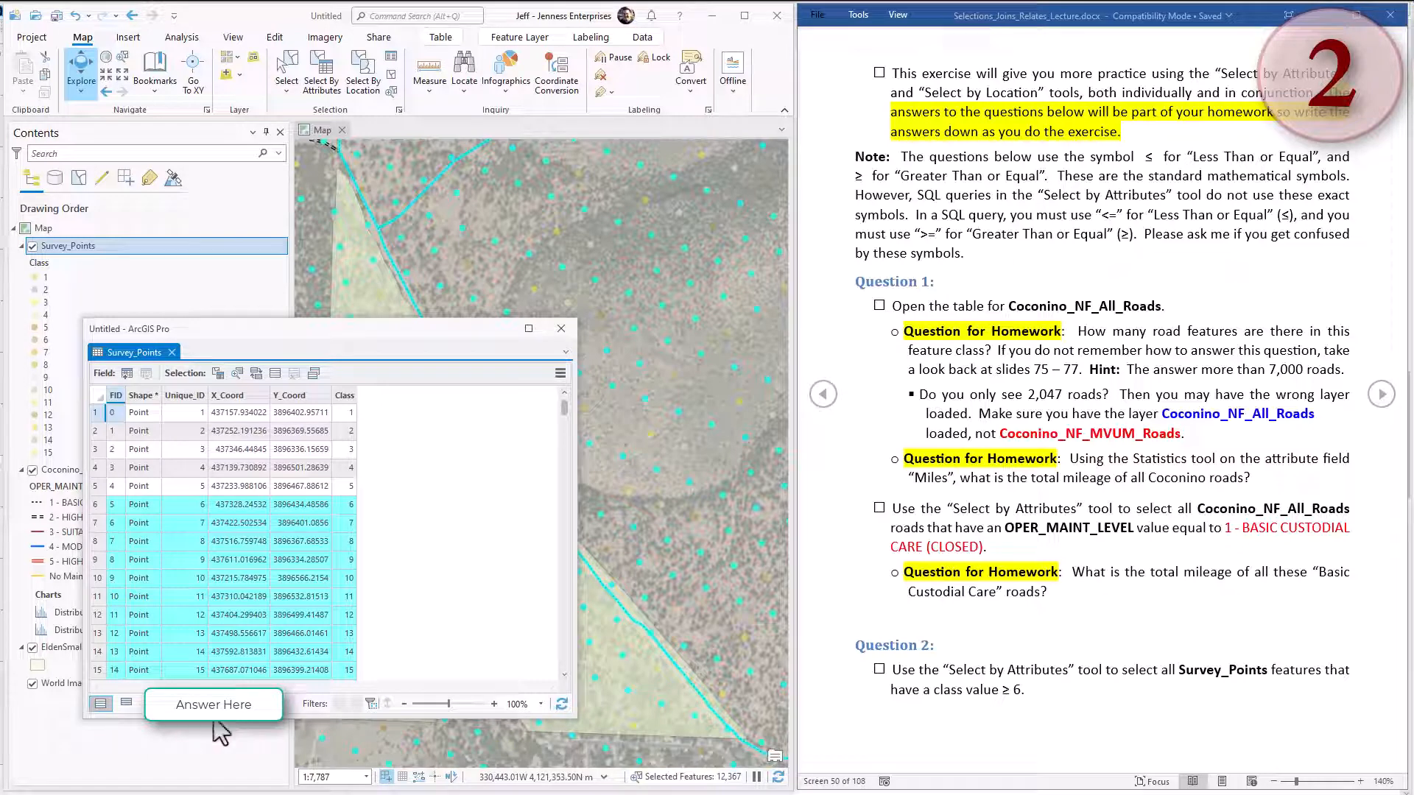
click(562, 329)
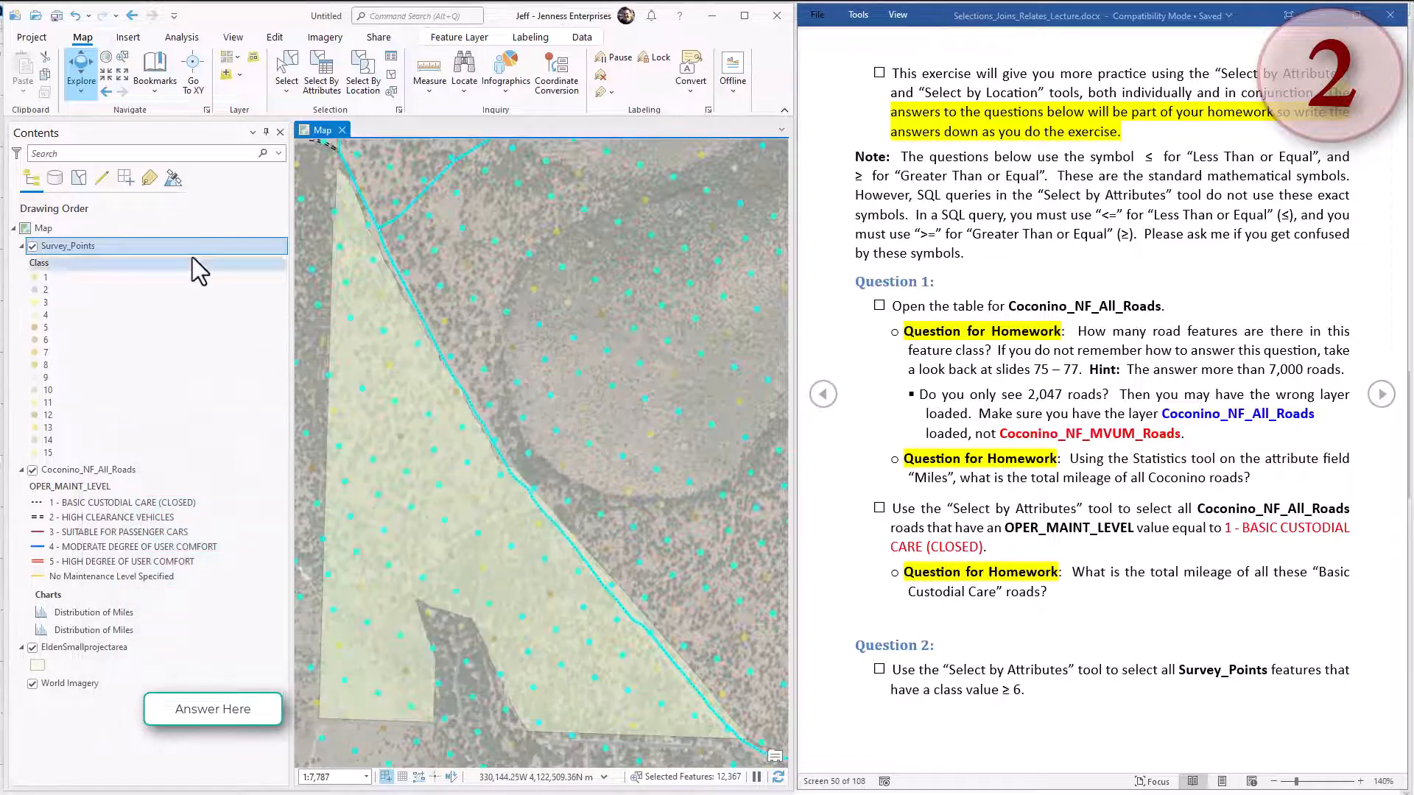
click(78, 182)
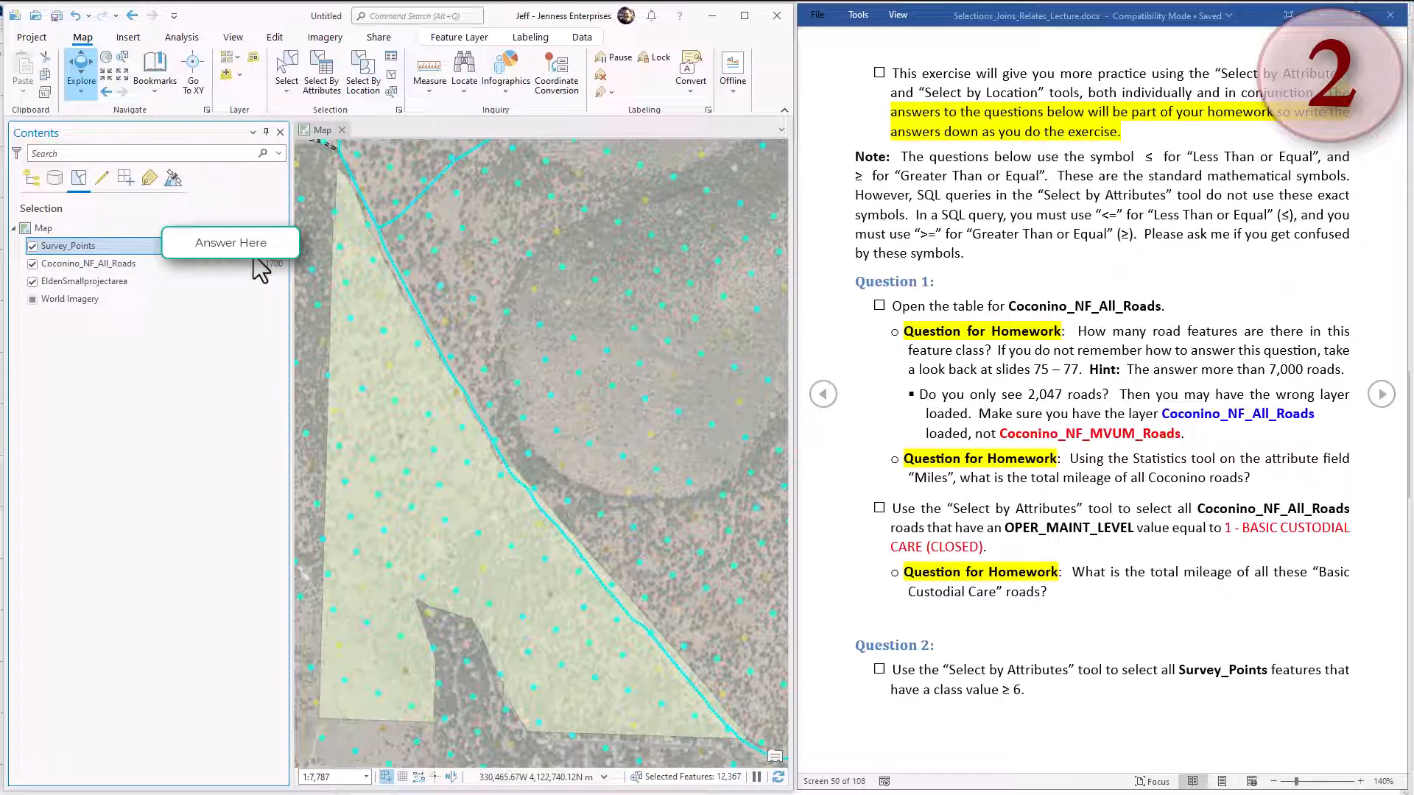
Switch to the Word exercise document, go to the next page and mark the two Question 2 homework questions while reading them.
click(1038, 545)
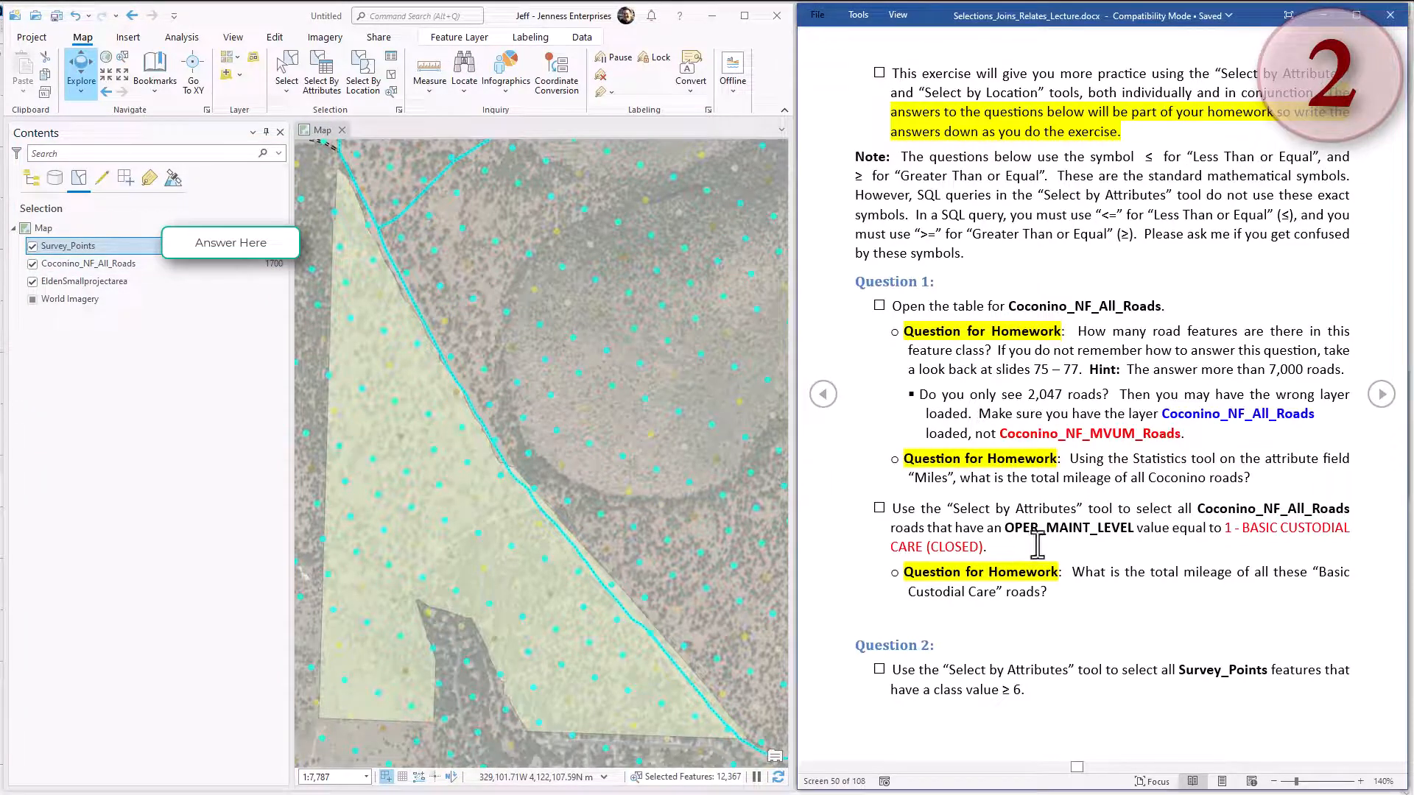
click(1383, 397)
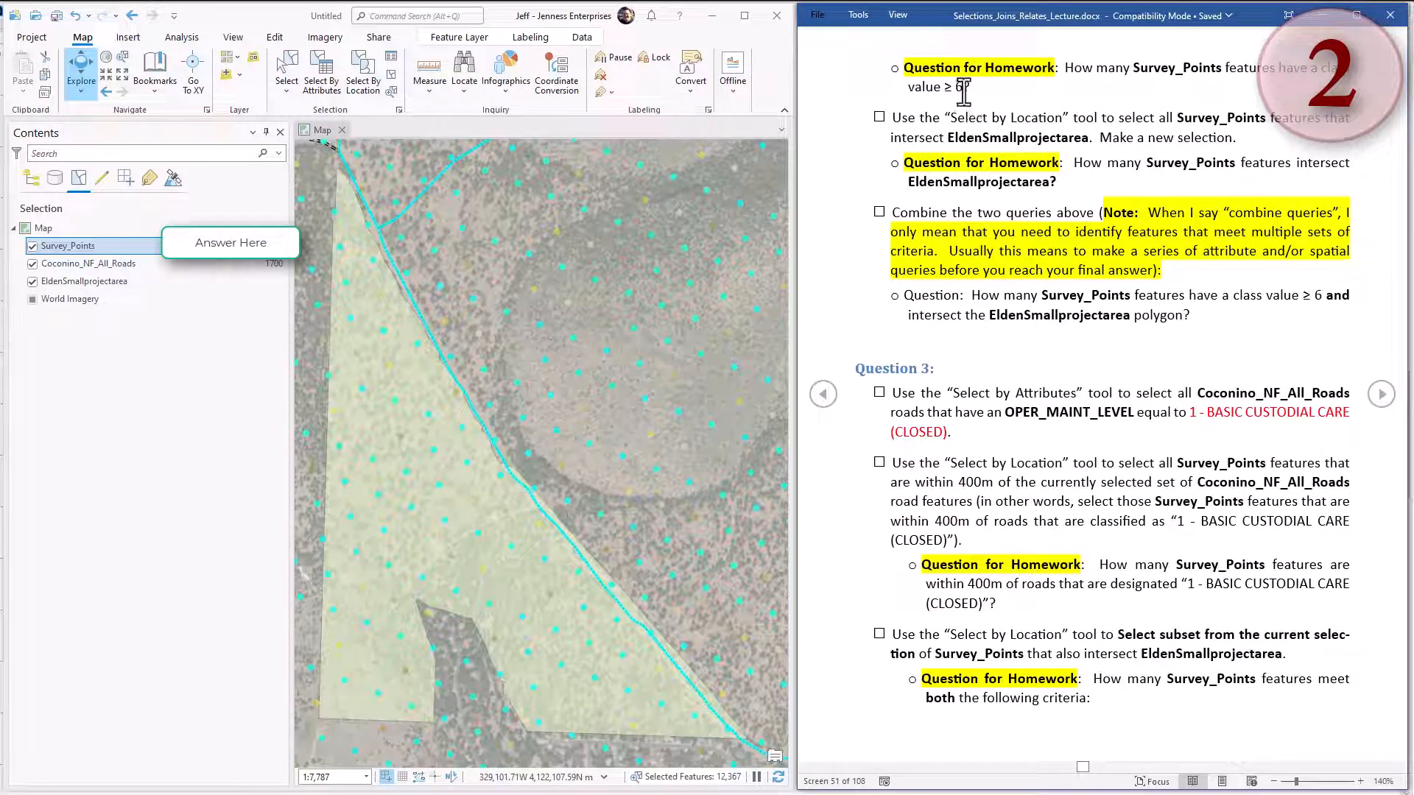
drag(1038, 87, 1075, 64)
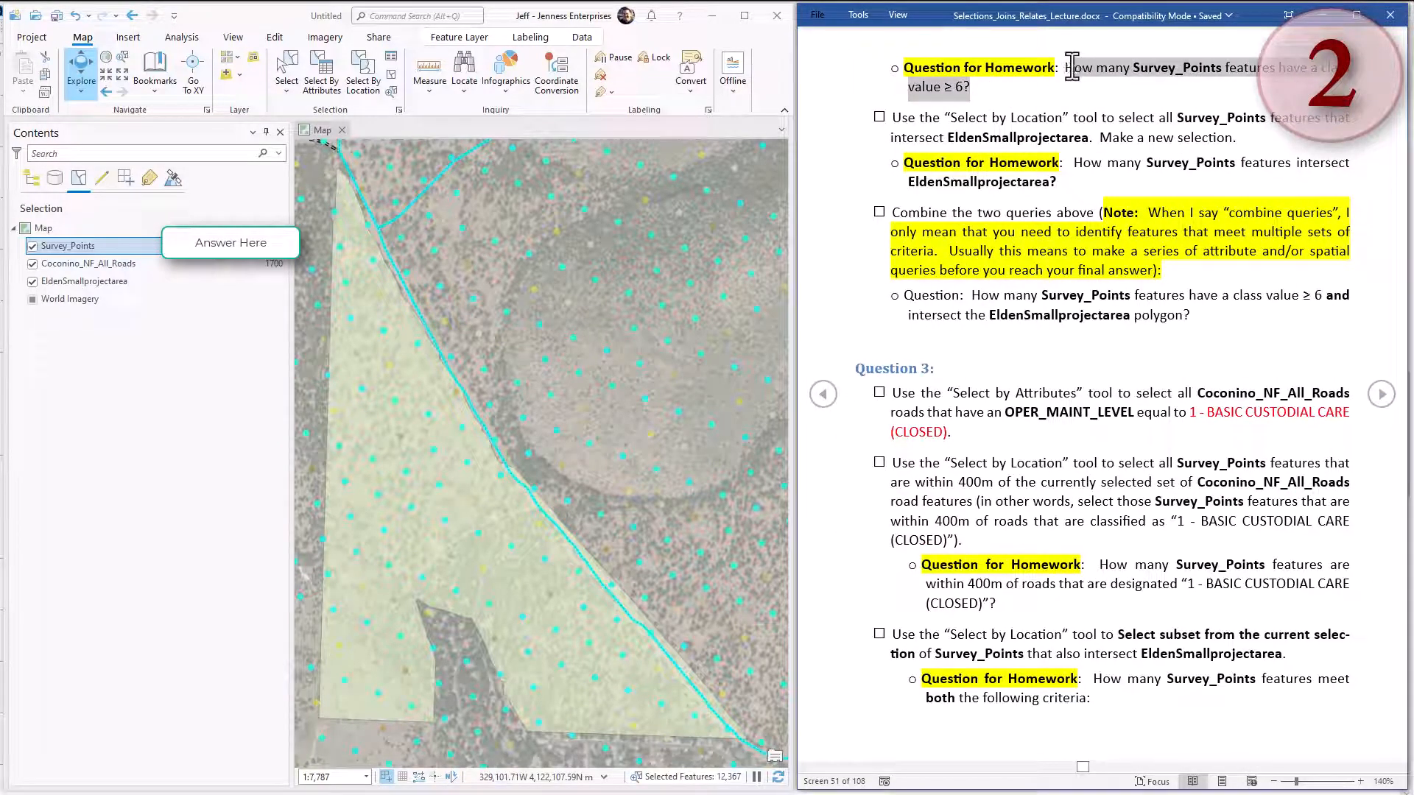
click(1071, 181)
drag(1069, 181, 1069, 164)
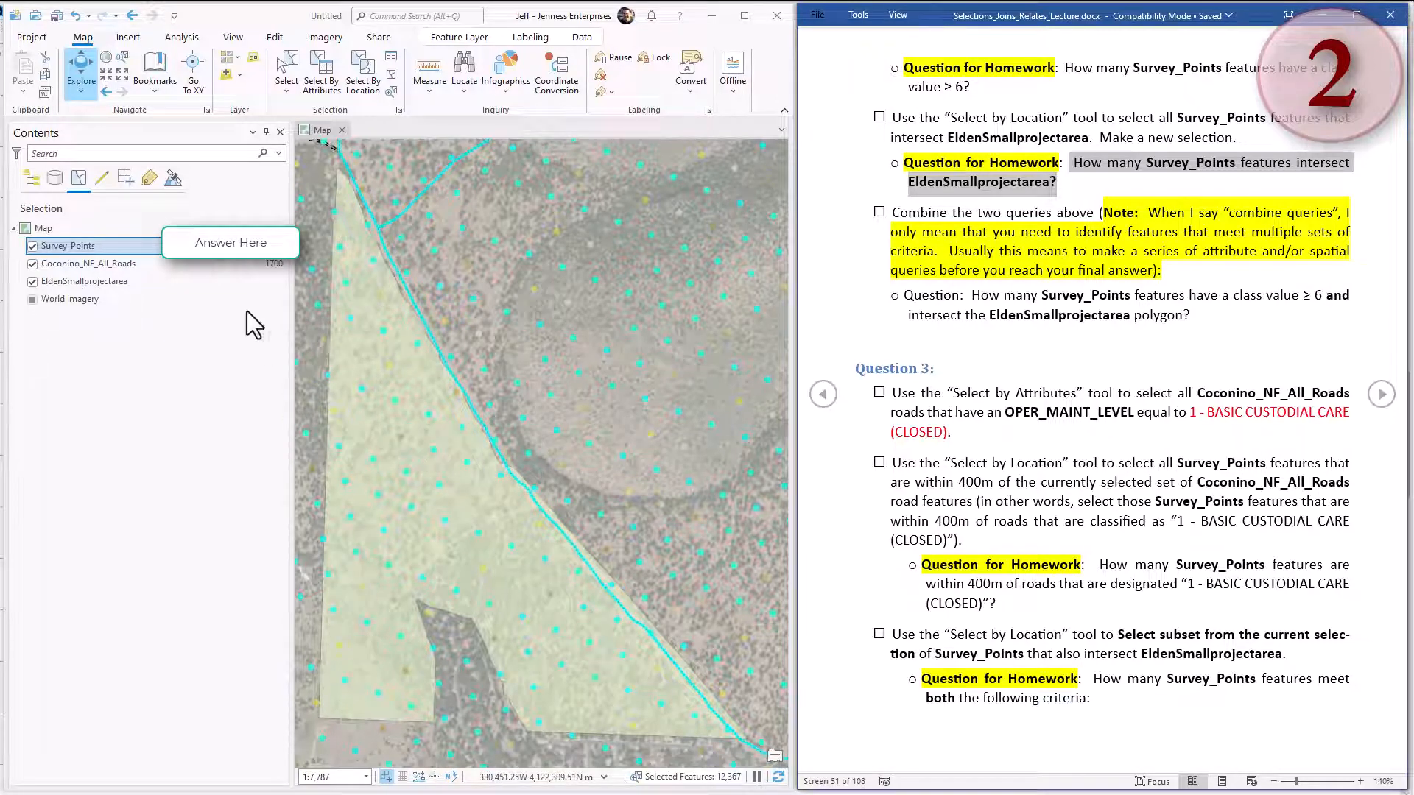
In ArcGIS Pro, select by location the Survey_Points that intersect EldenSmallprojectarea as a new selection, leaving the search distance empty.
click(357, 81)
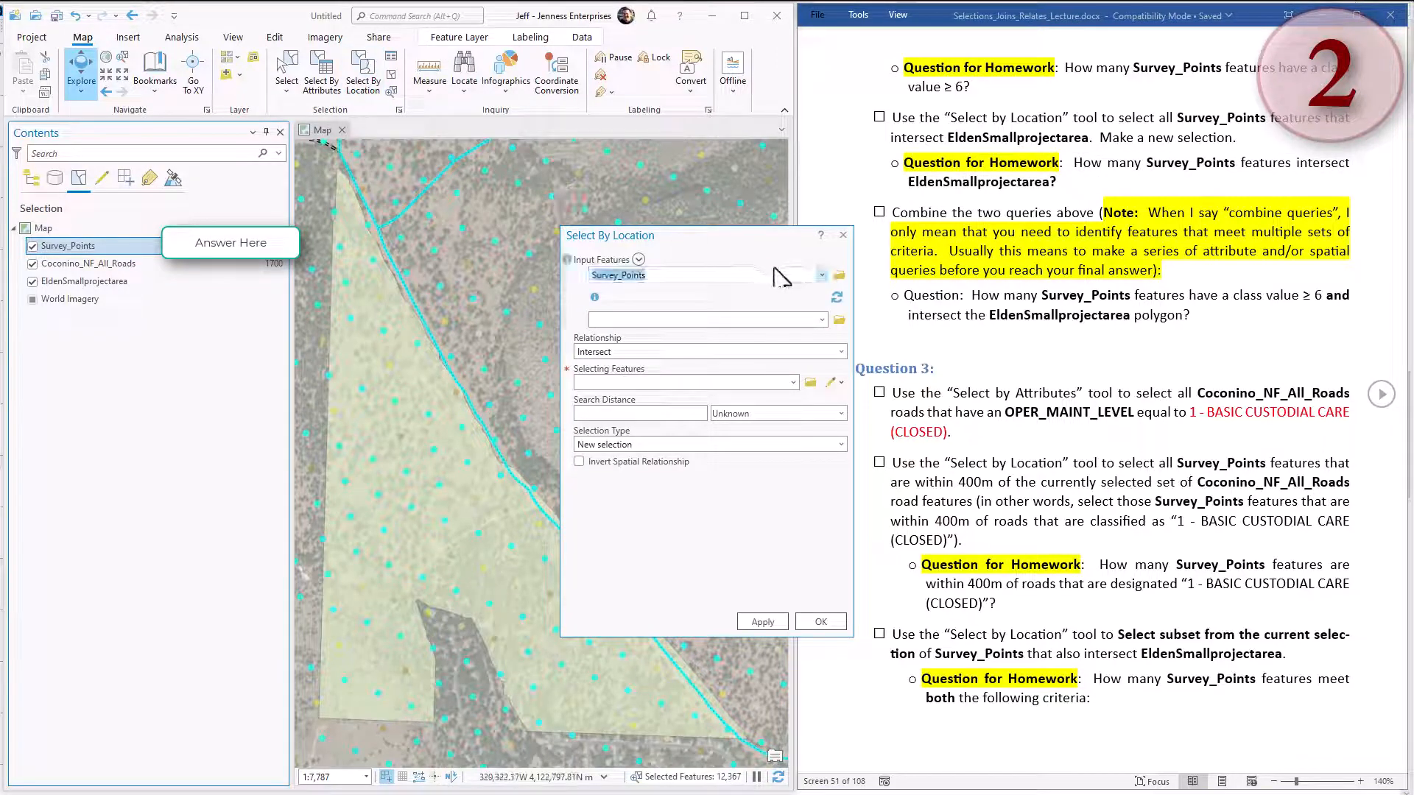
click(820, 274)
click(780, 263)
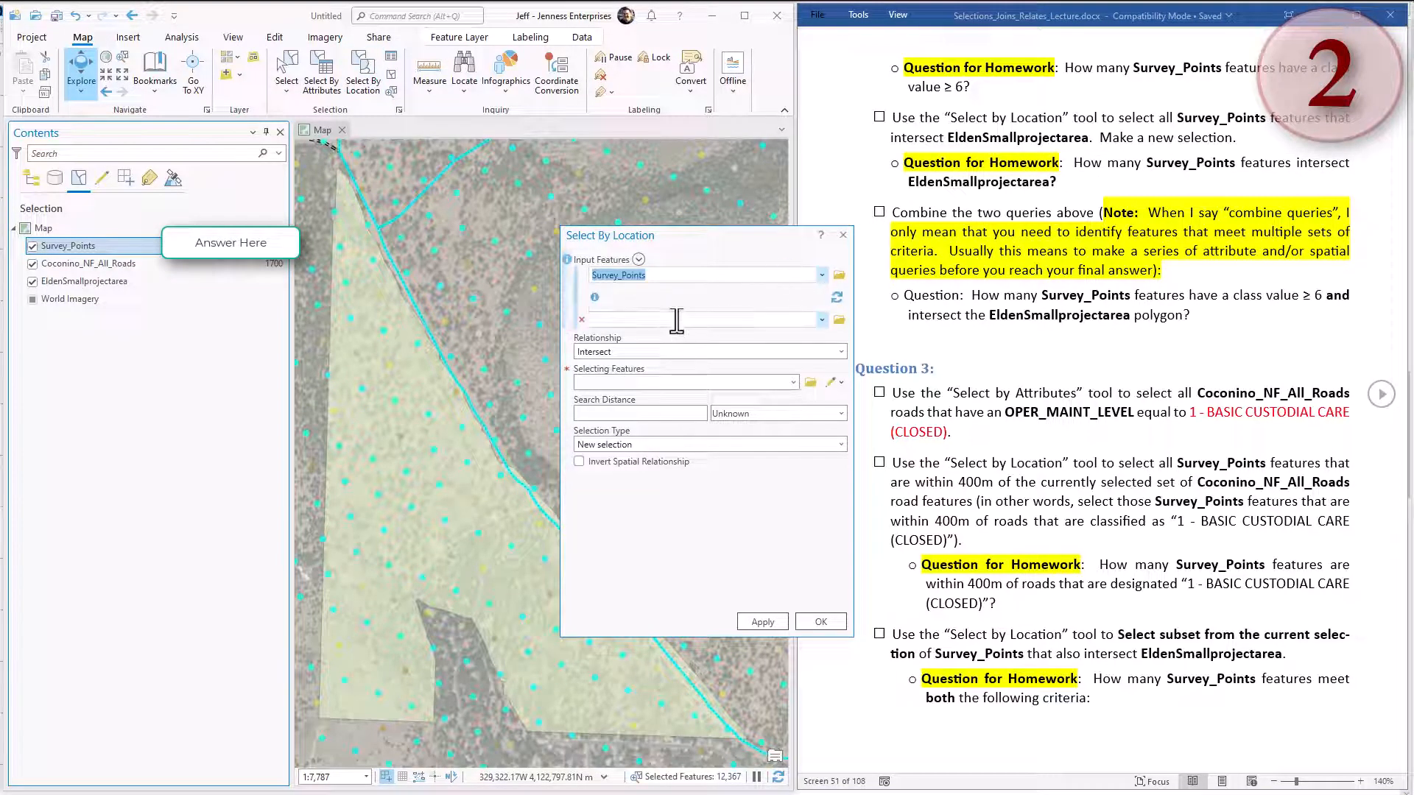
click(660, 352)
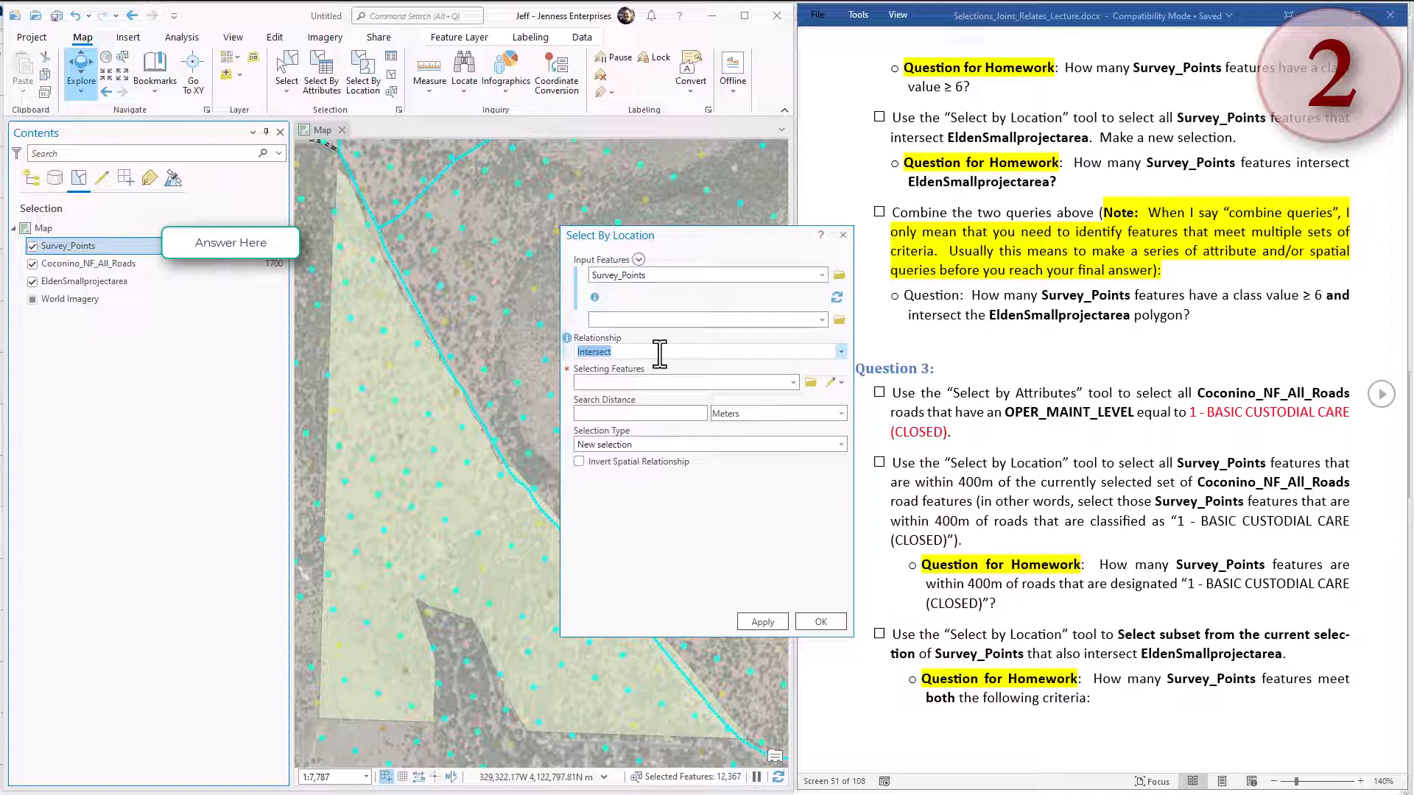
click(793, 382)
click(628, 430)
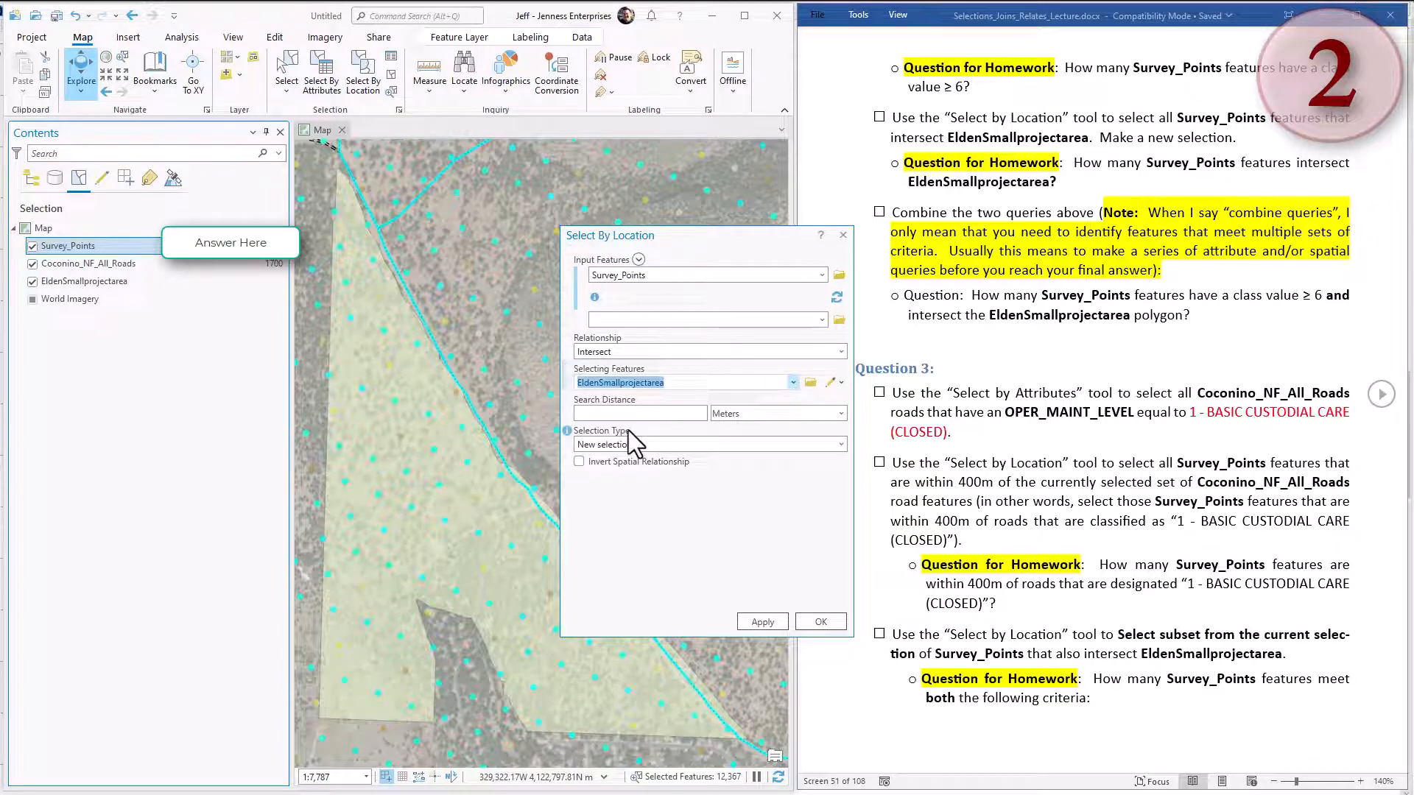
click(692, 409)
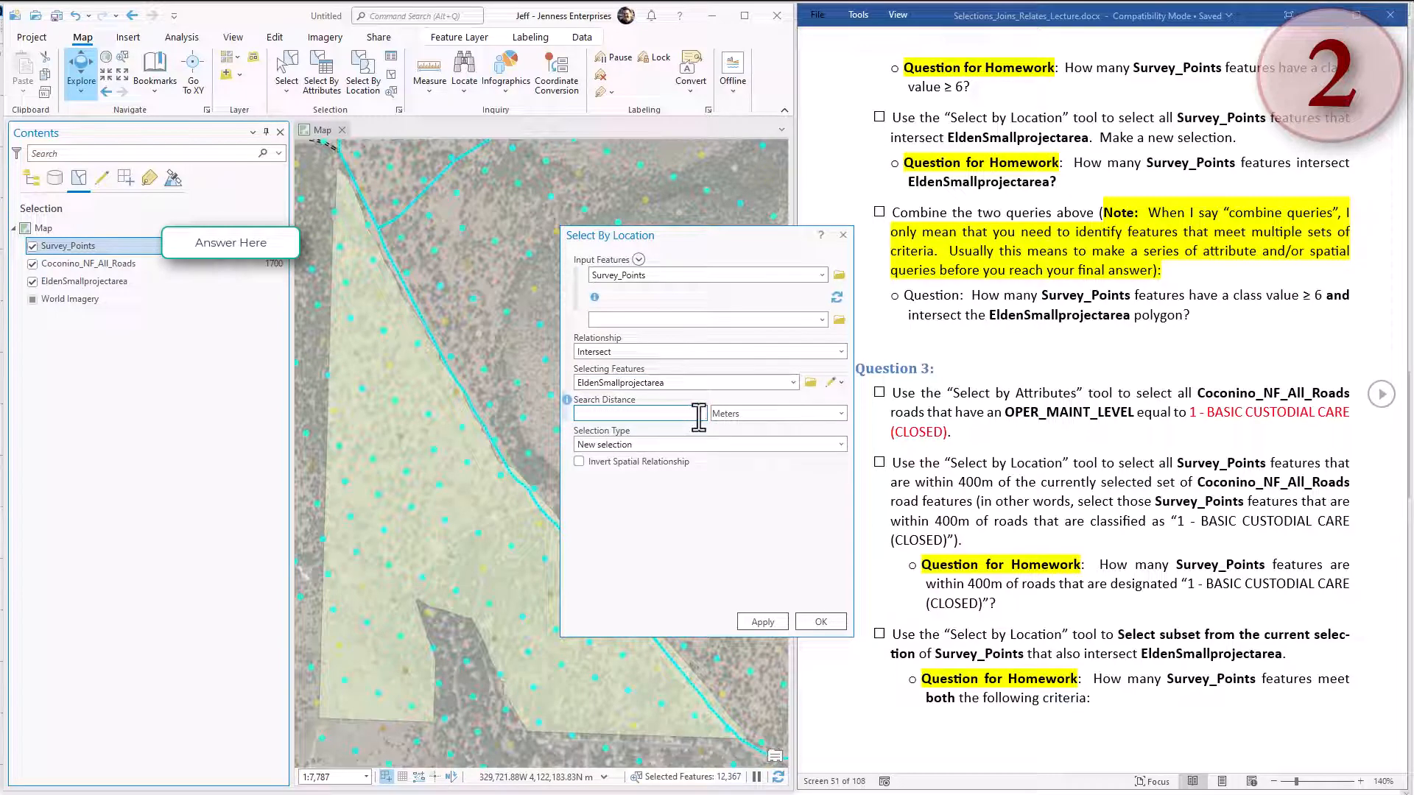
click(776, 624)
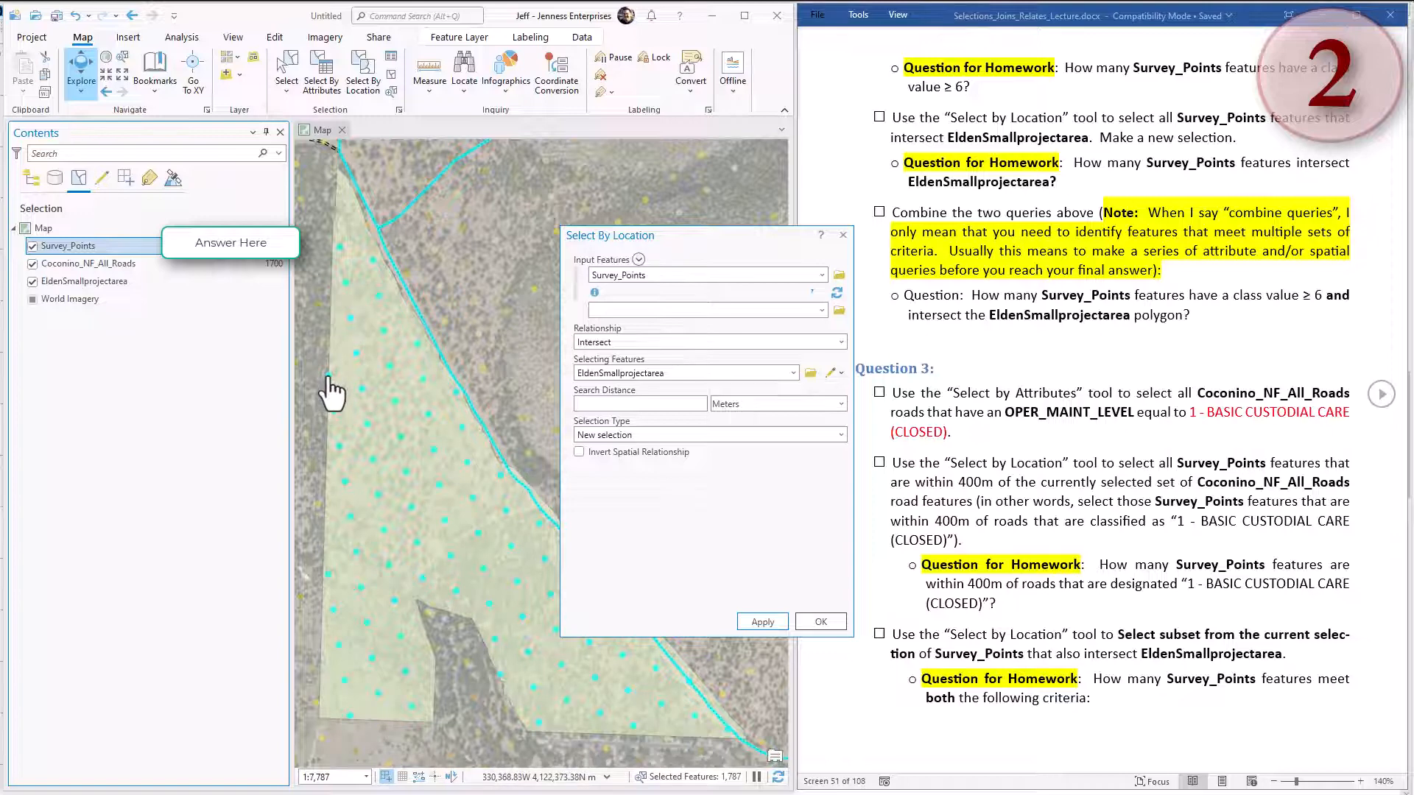
Examine the selected point at the project area's western edge up close, and check the selected record count in the Survey_Points attribute table.
scroll(329, 382, up, 6)
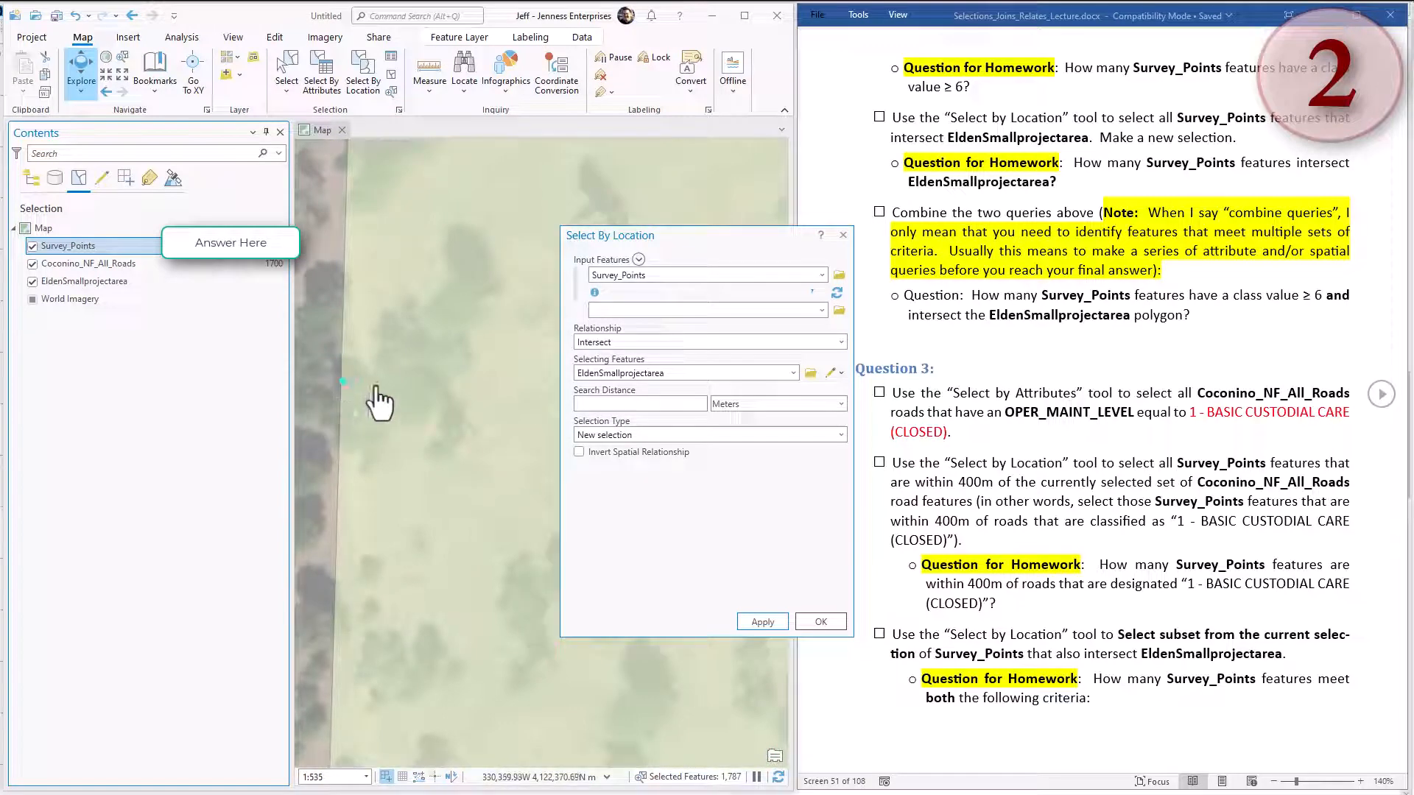
click(106, 92)
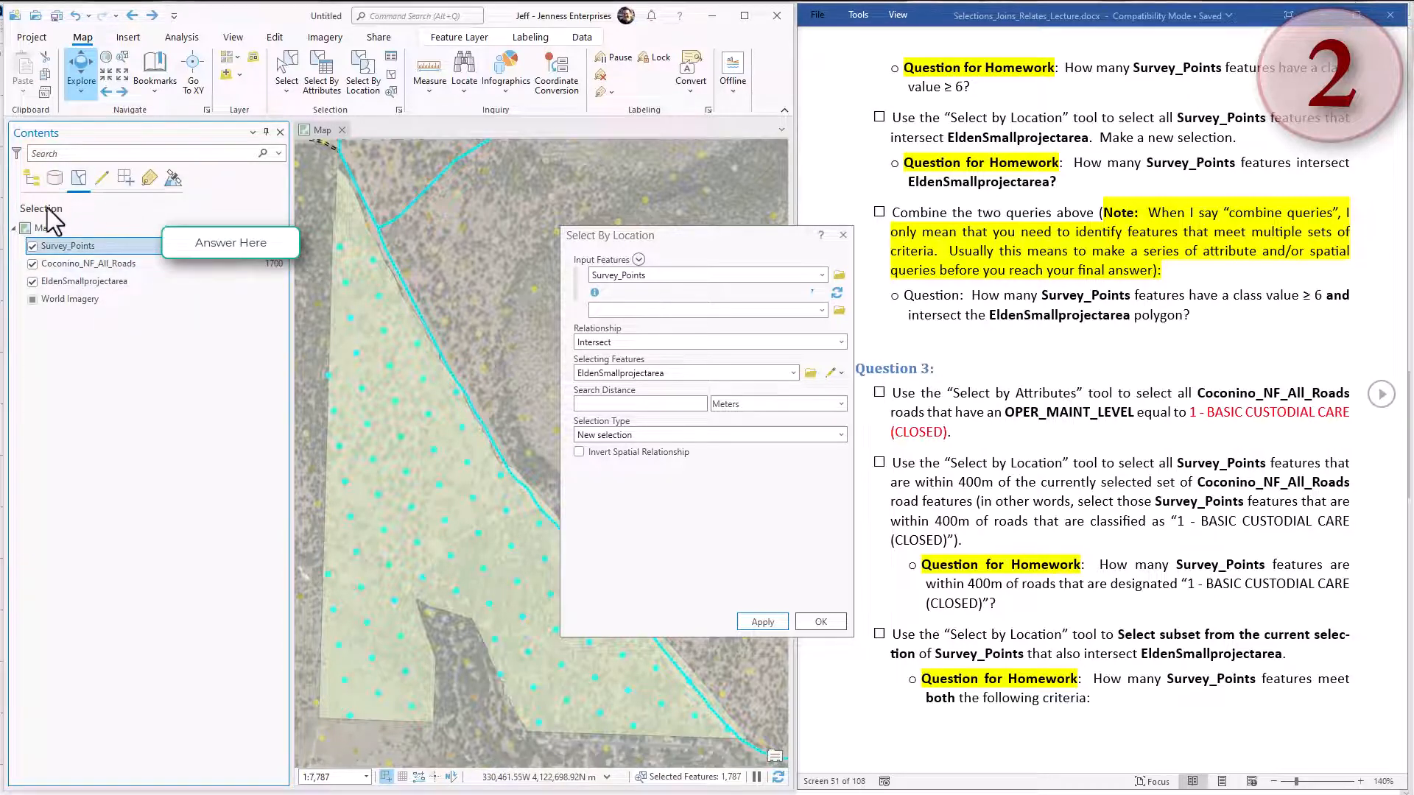
right_click(130, 248)
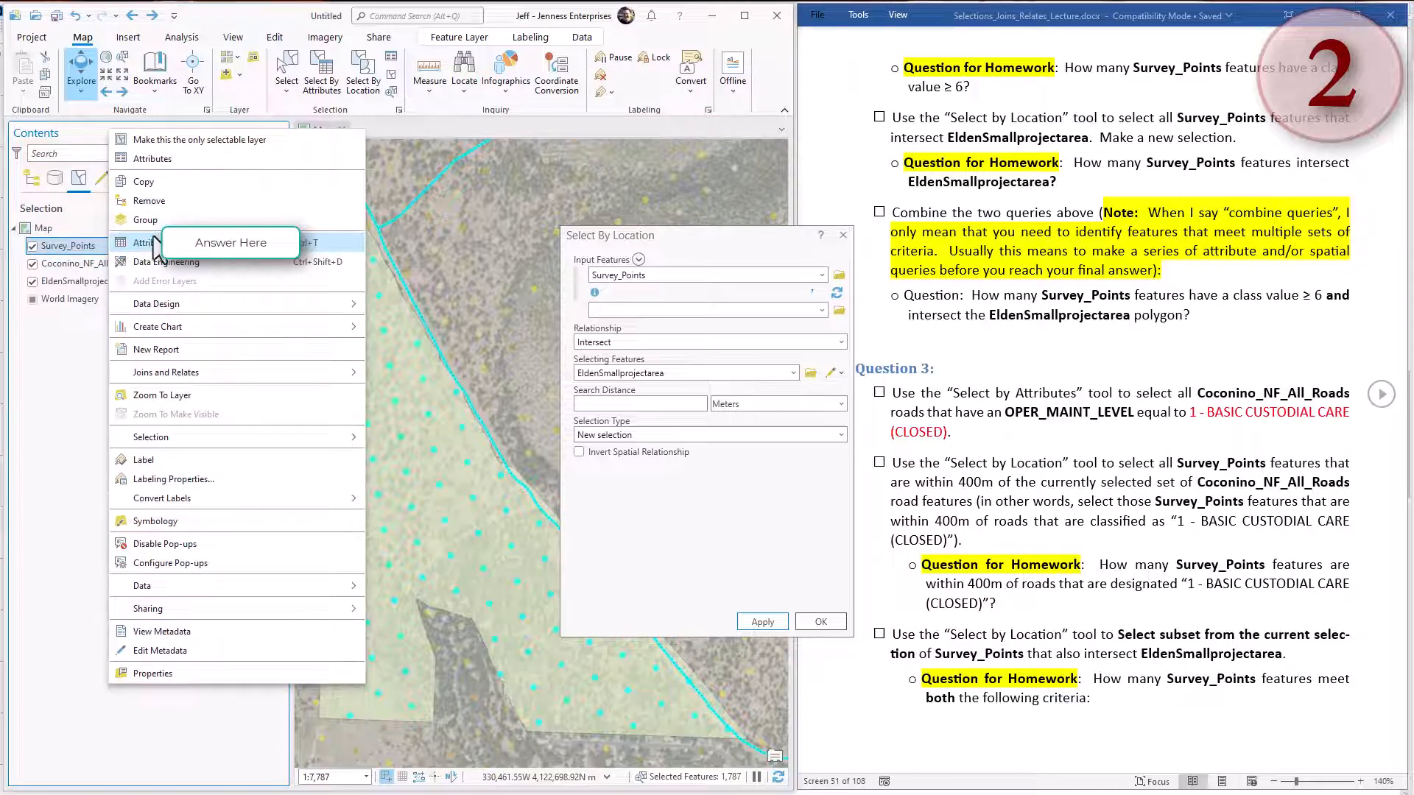
click(142, 243)
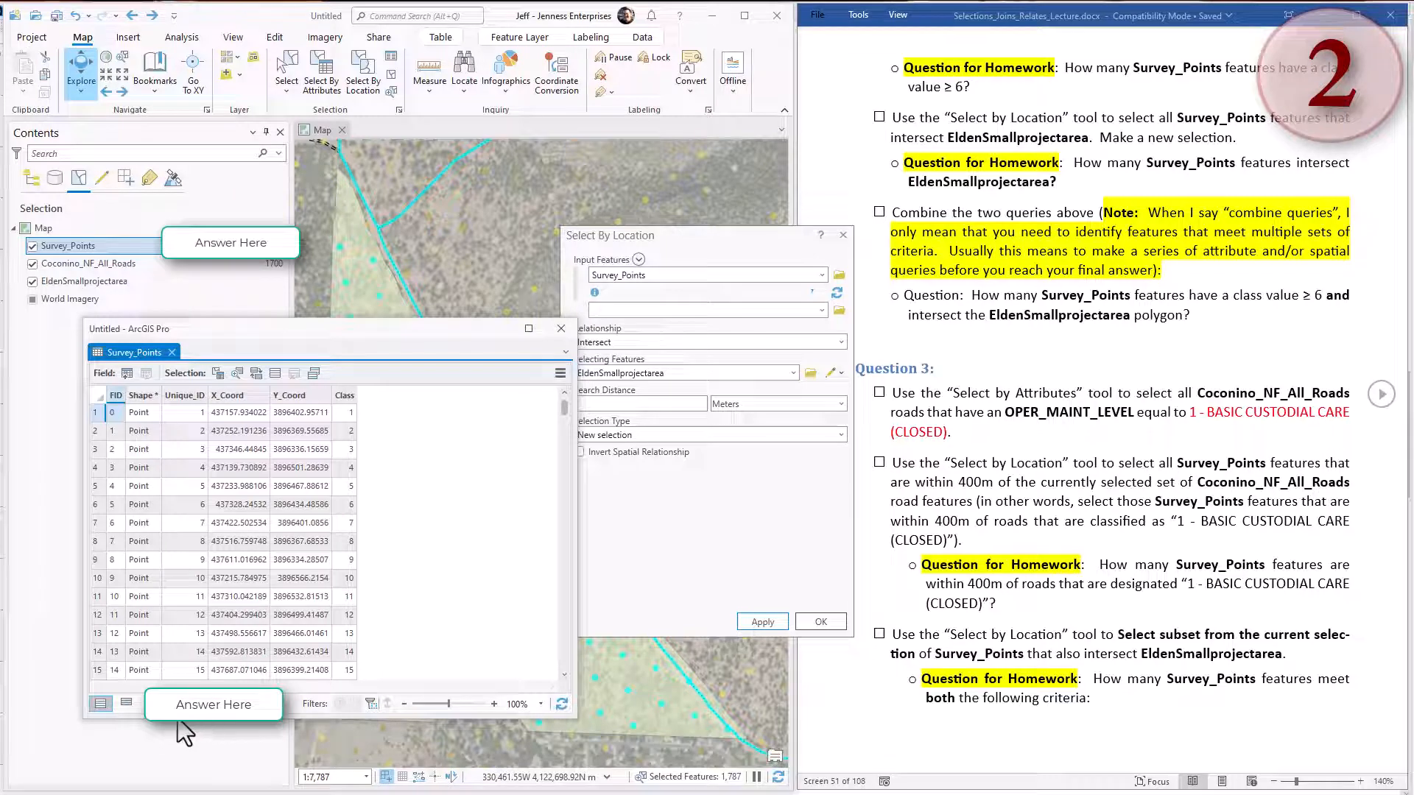
click(561, 343)
Review the combined-query question, then rerun the new selection of Survey_Points intersecting EldenSmallprojectarea and close the dialog.
click(1028, 302)
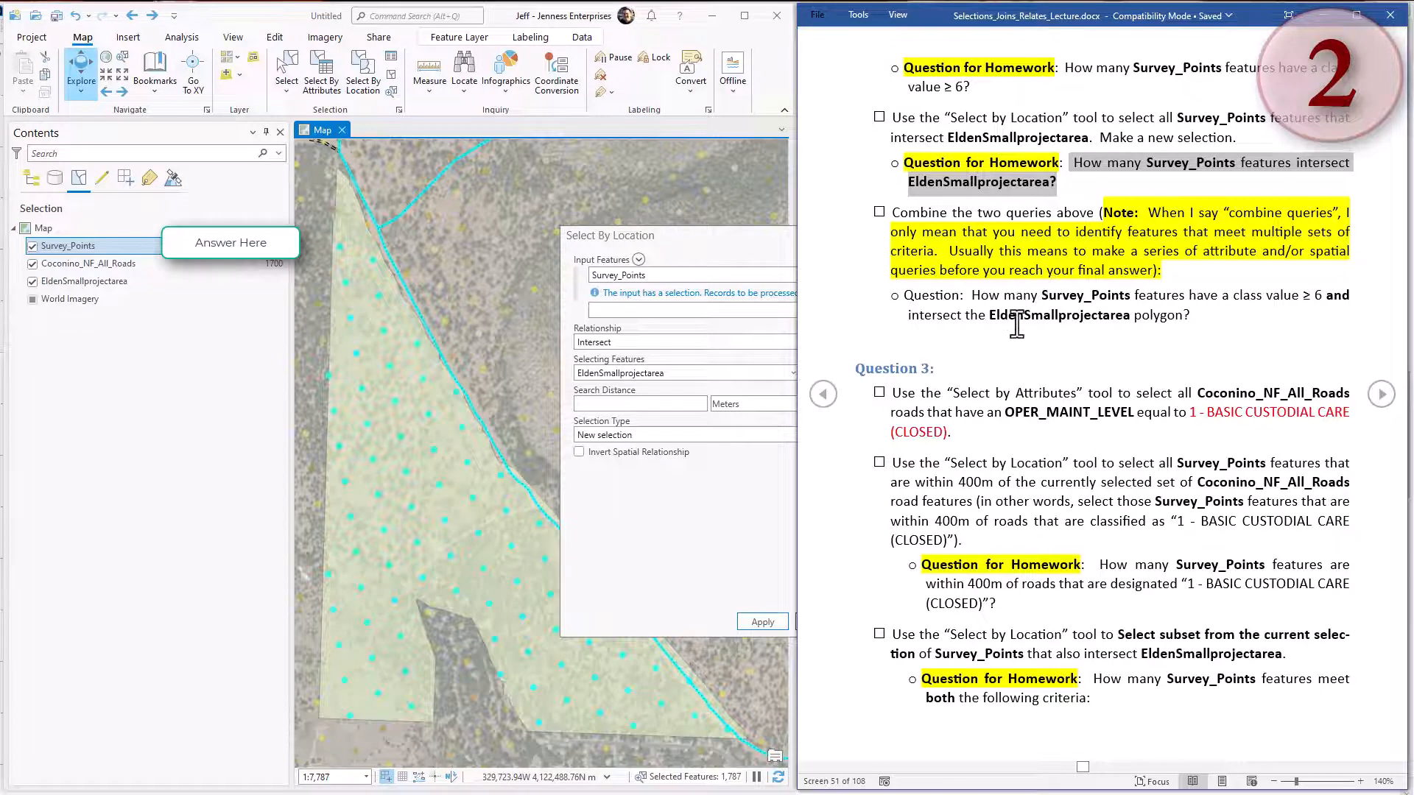
drag(682, 245, 590, 230)
click(675, 421)
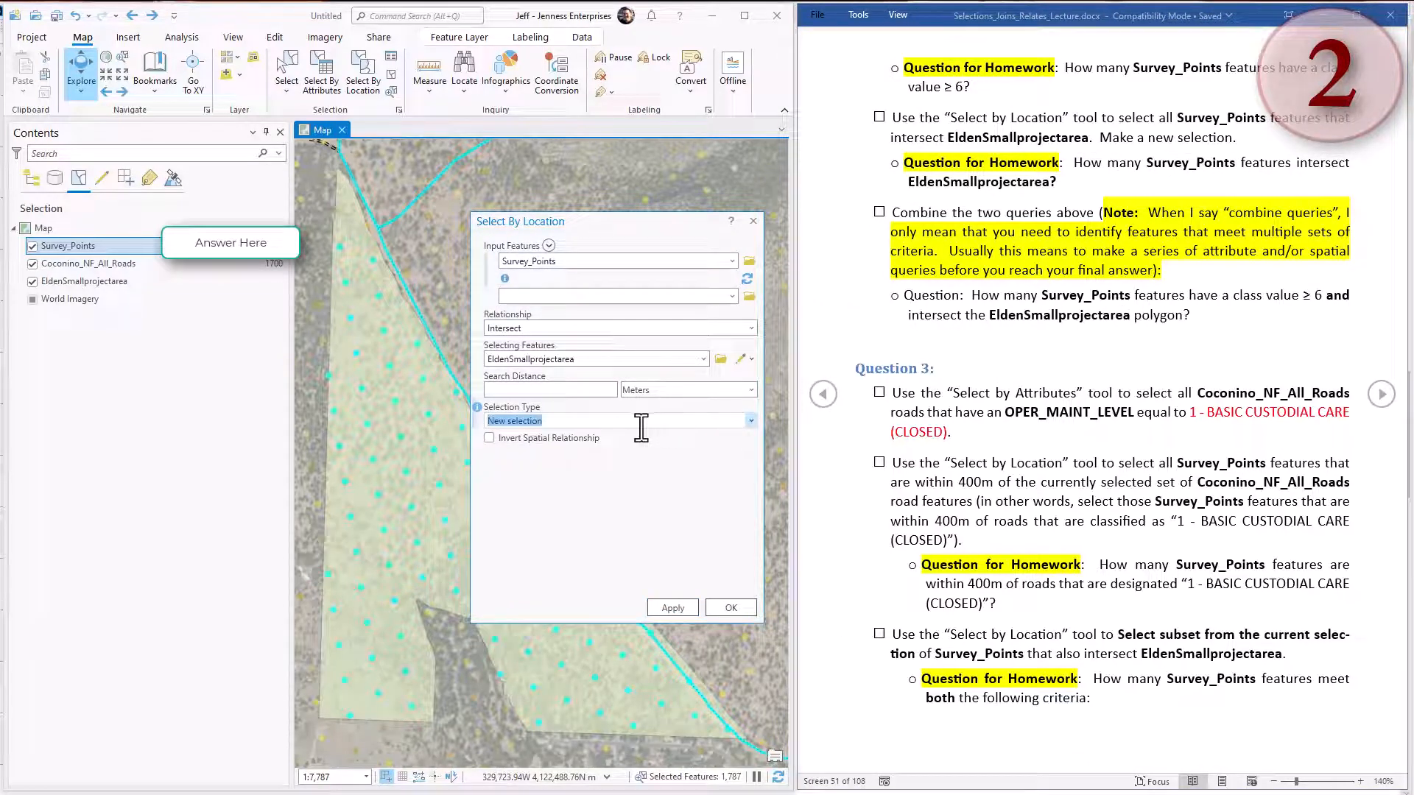
click(624, 221)
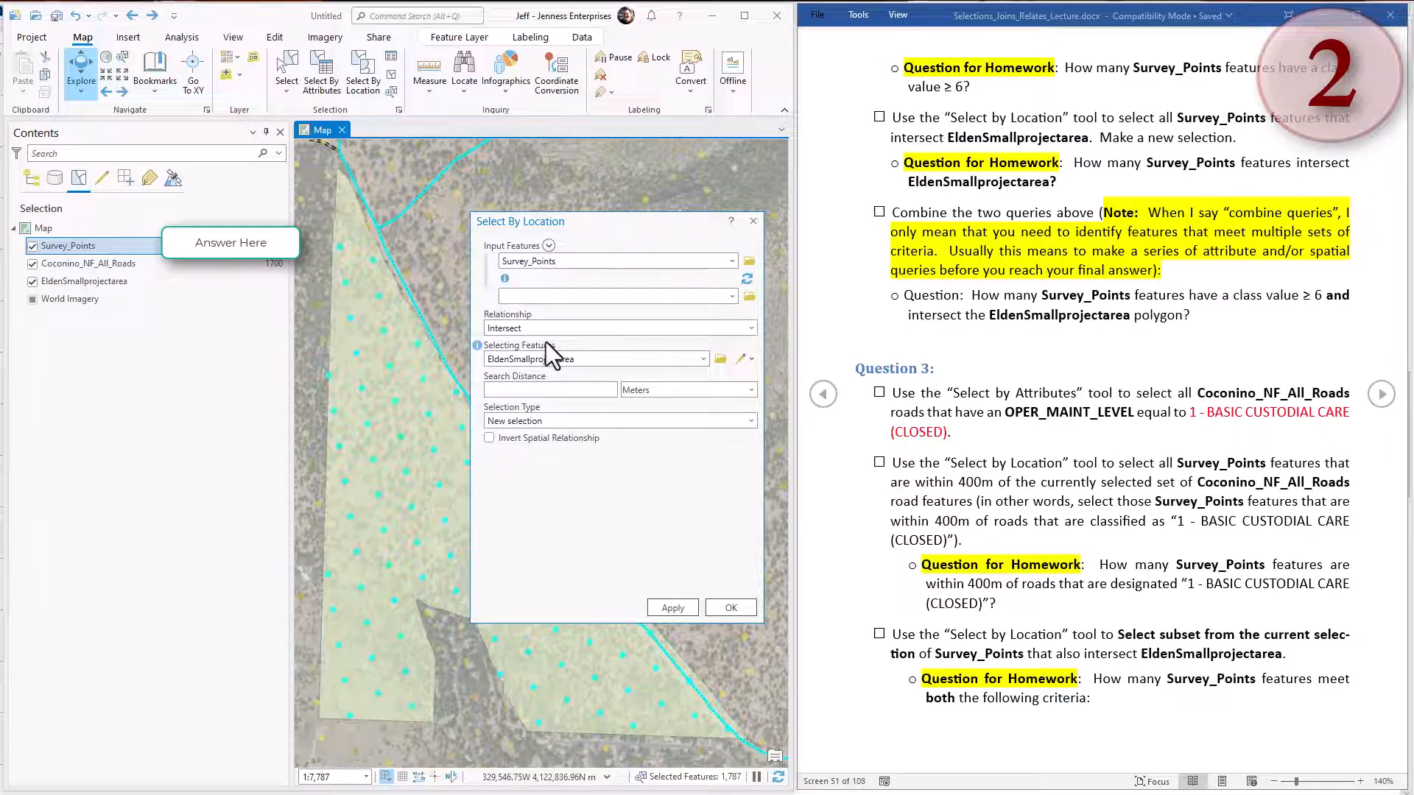
click(731, 608)
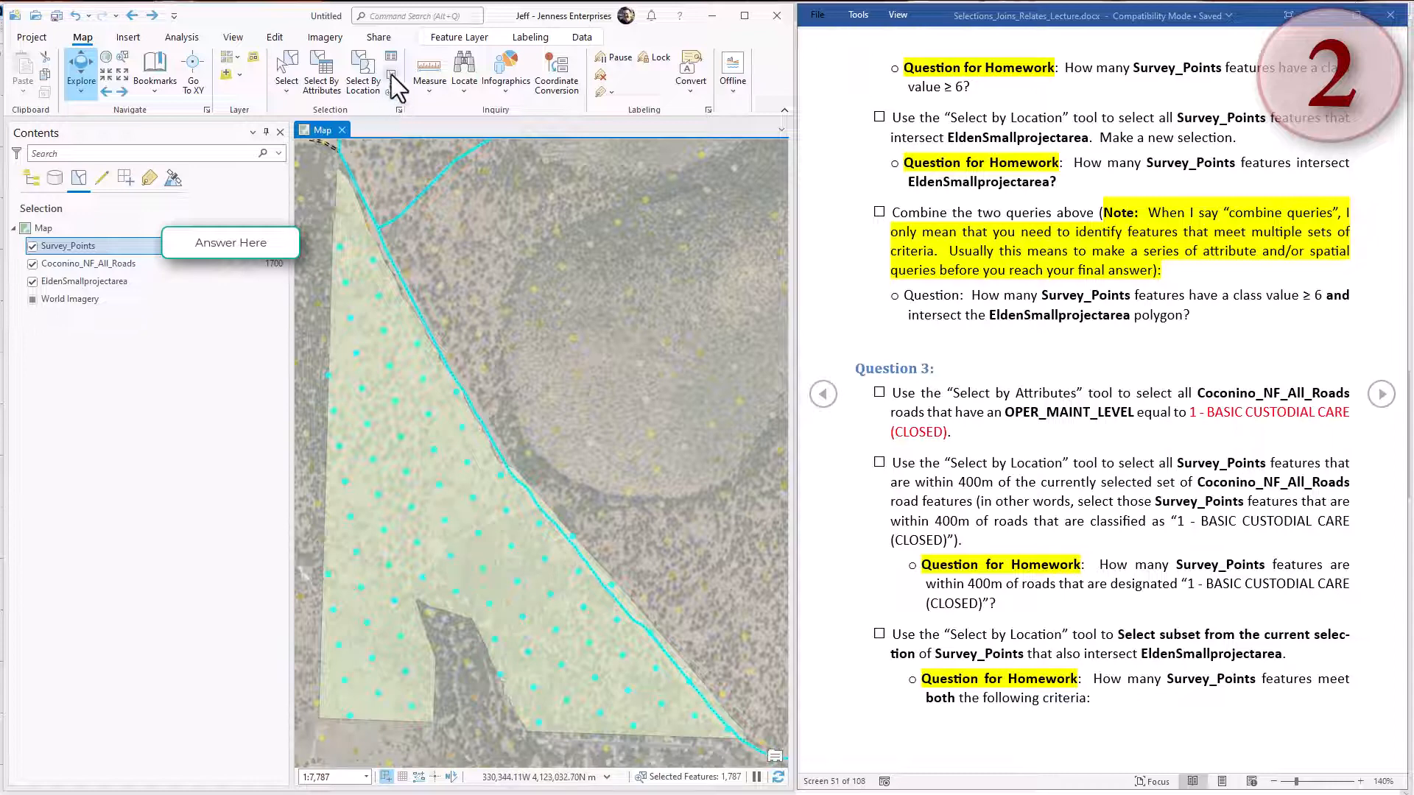
Select by attributes the Survey_Points with Class greater than or equal to 6 as a subset of the current selection.
click(320, 81)
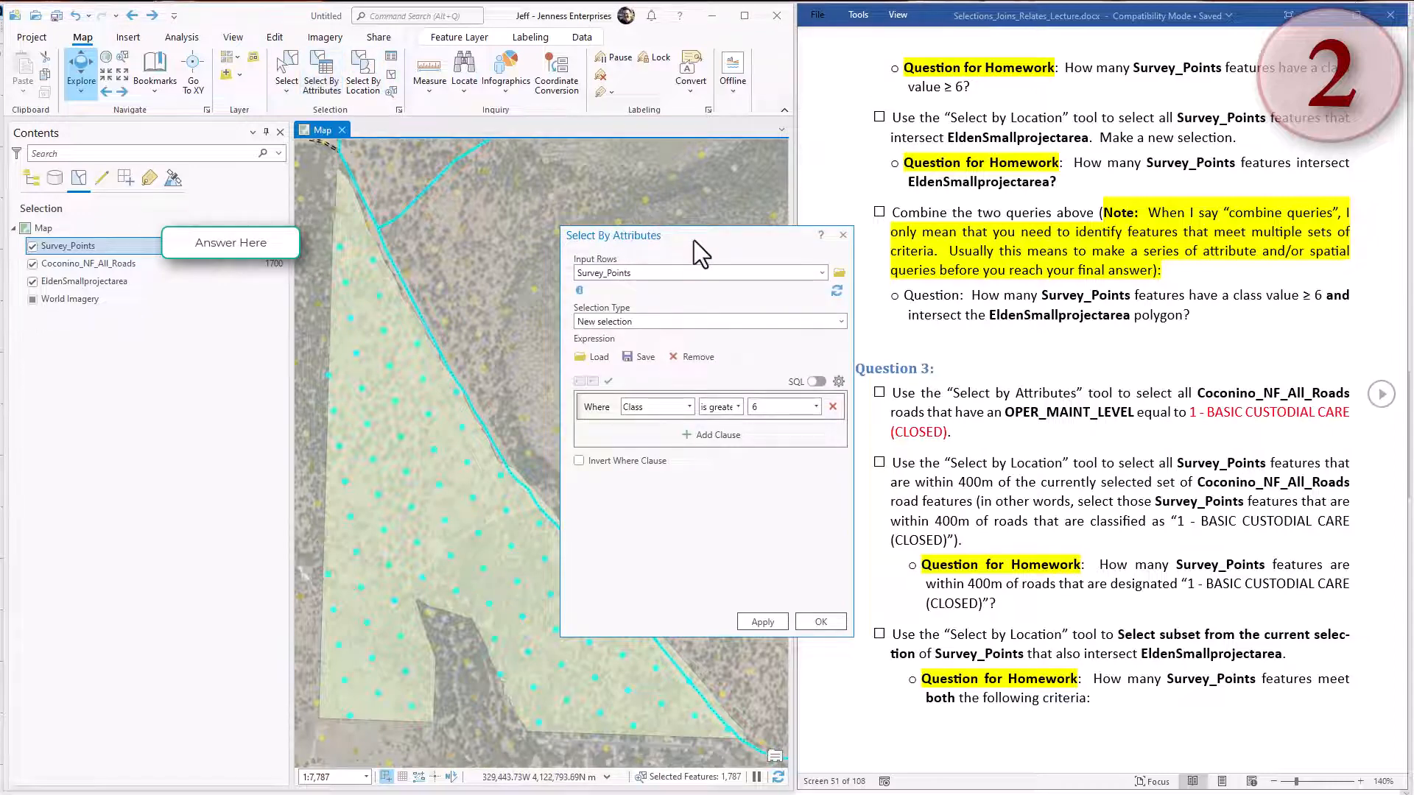
drag(693, 240, 495, 215)
click(468, 247)
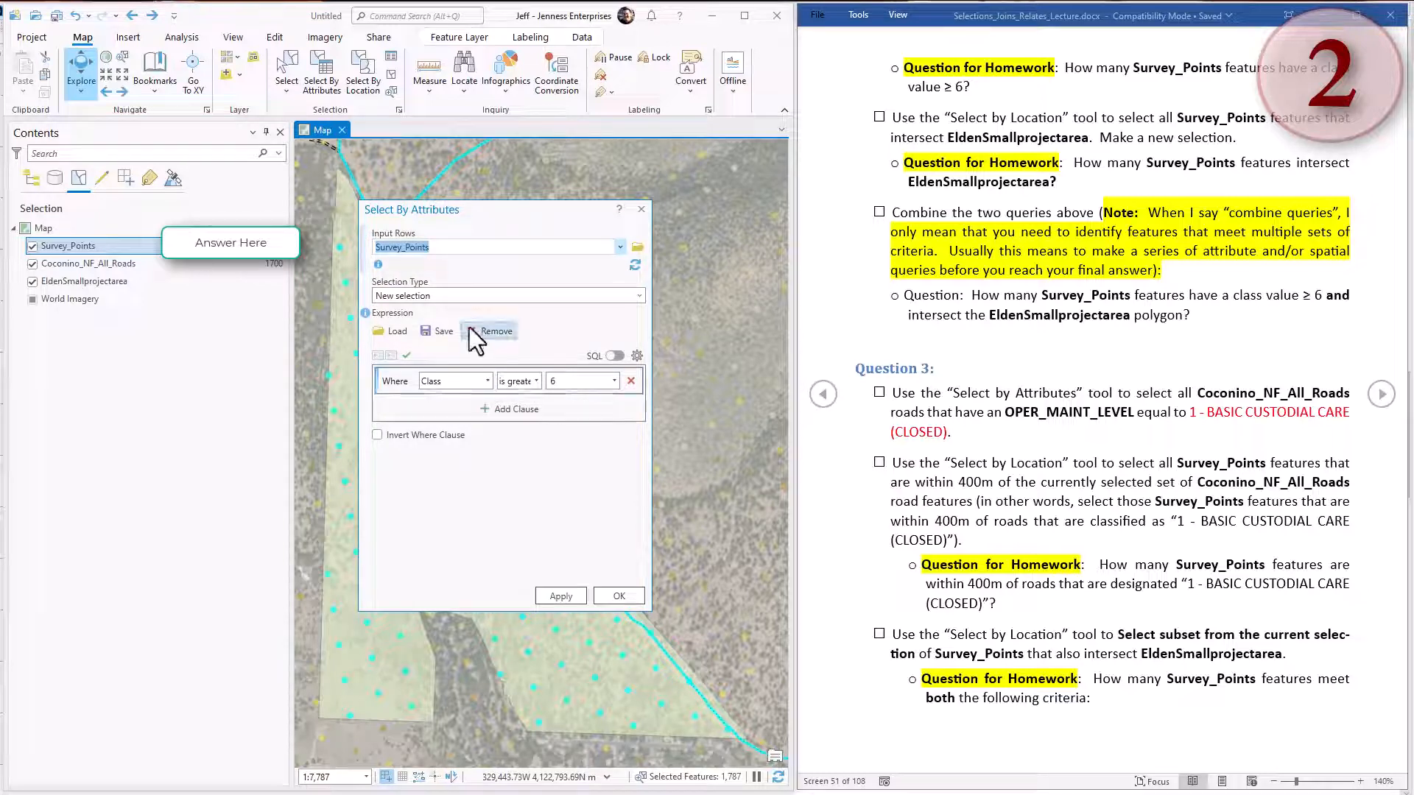
click(638, 297)
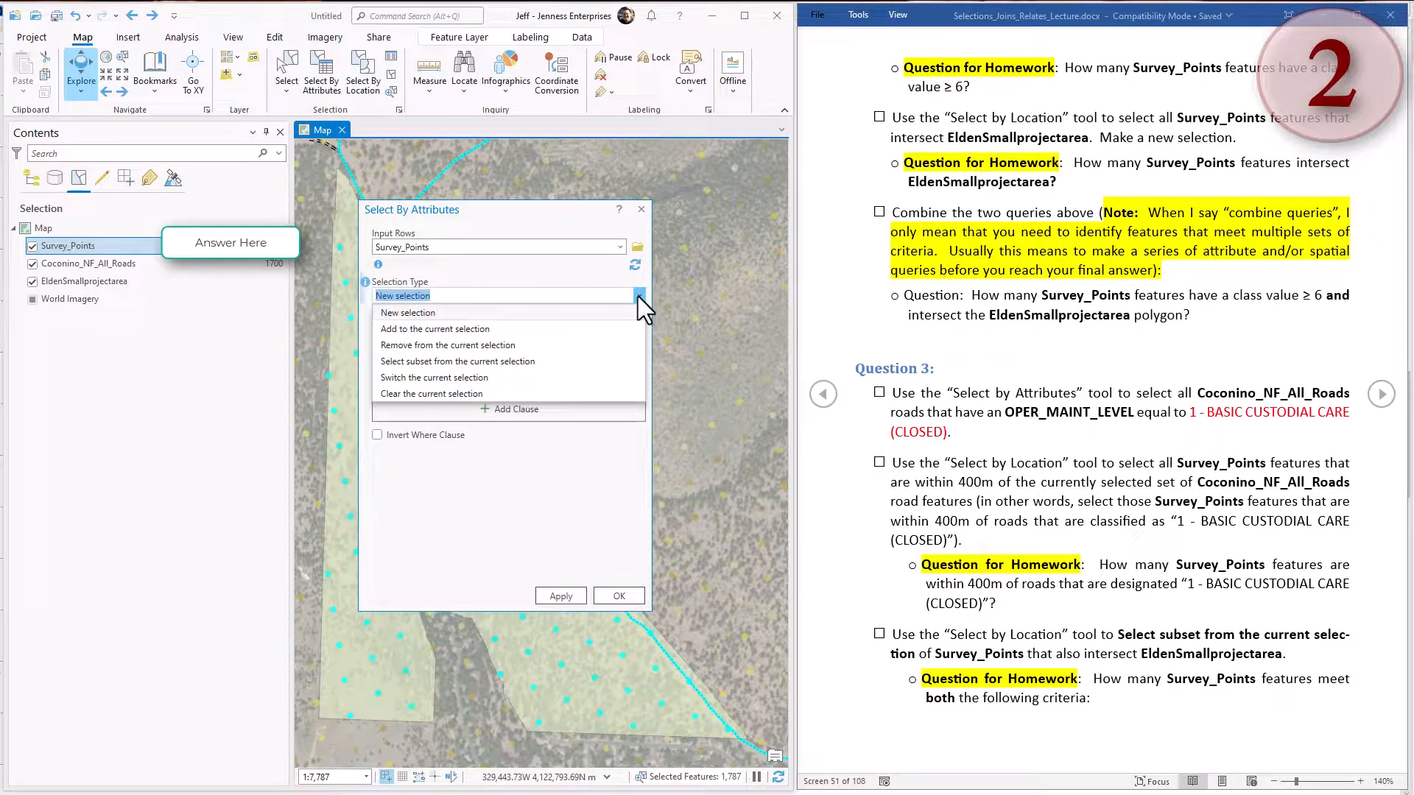
click(536, 361)
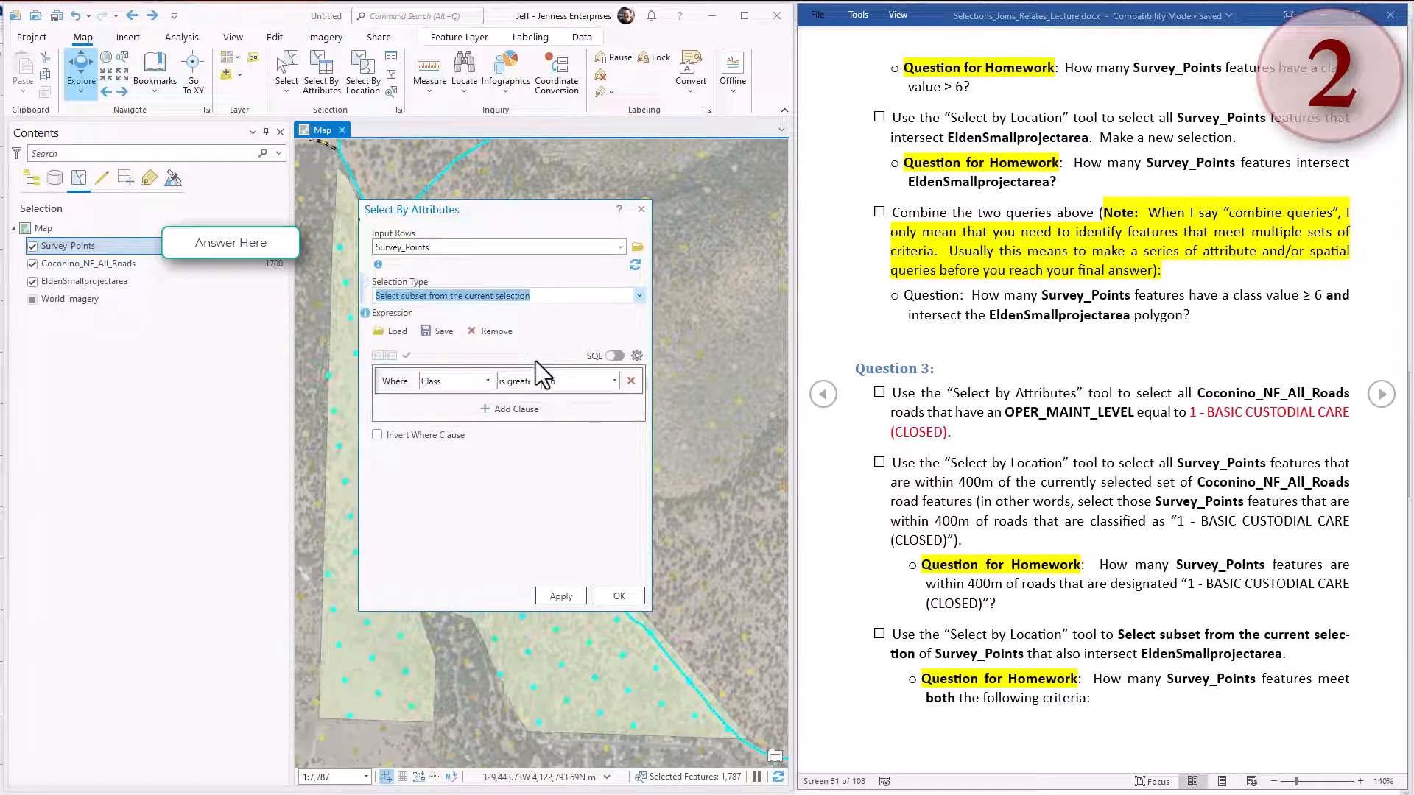
click(570, 596)
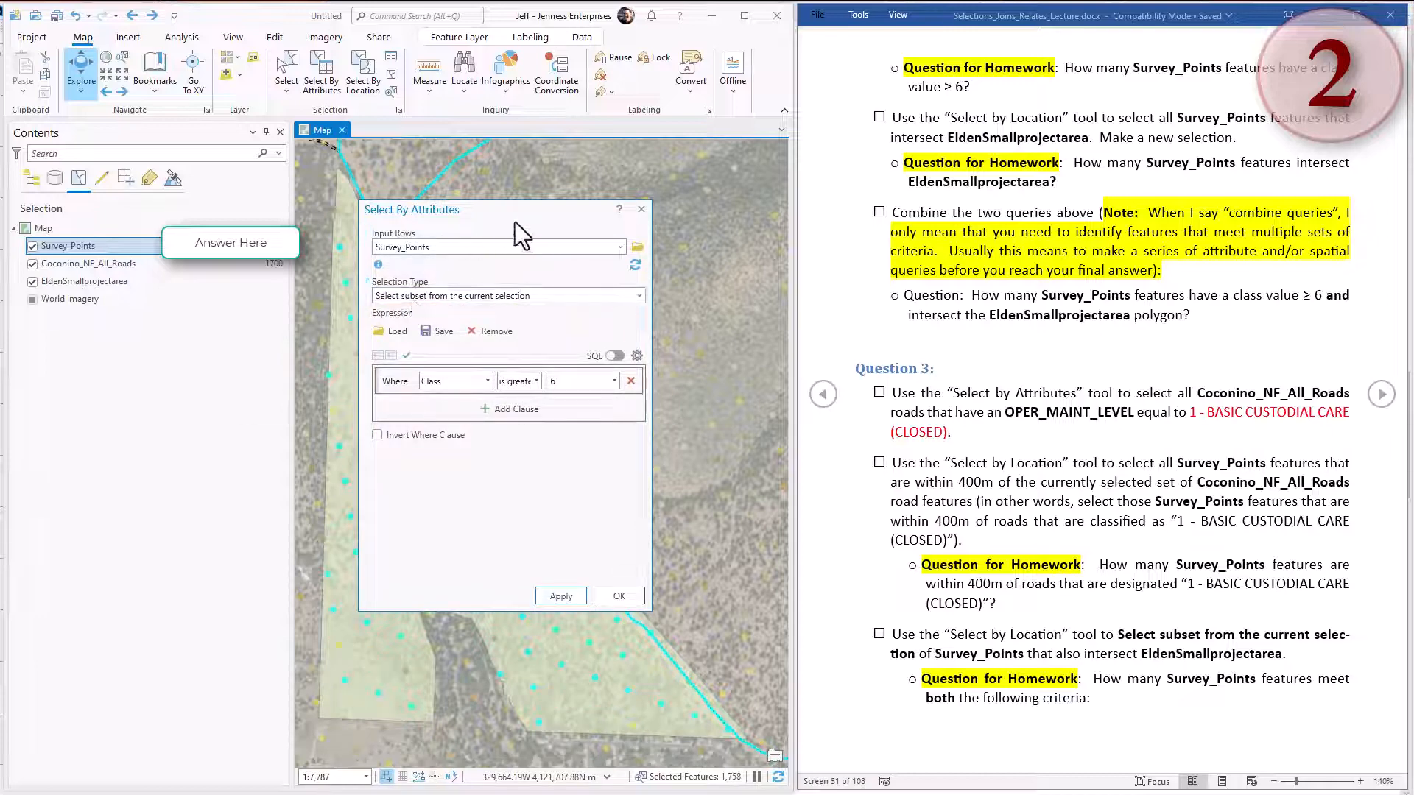
Check the selected record count in the Survey_Points attribute table, then close the table.
drag(517, 218, 655, 213)
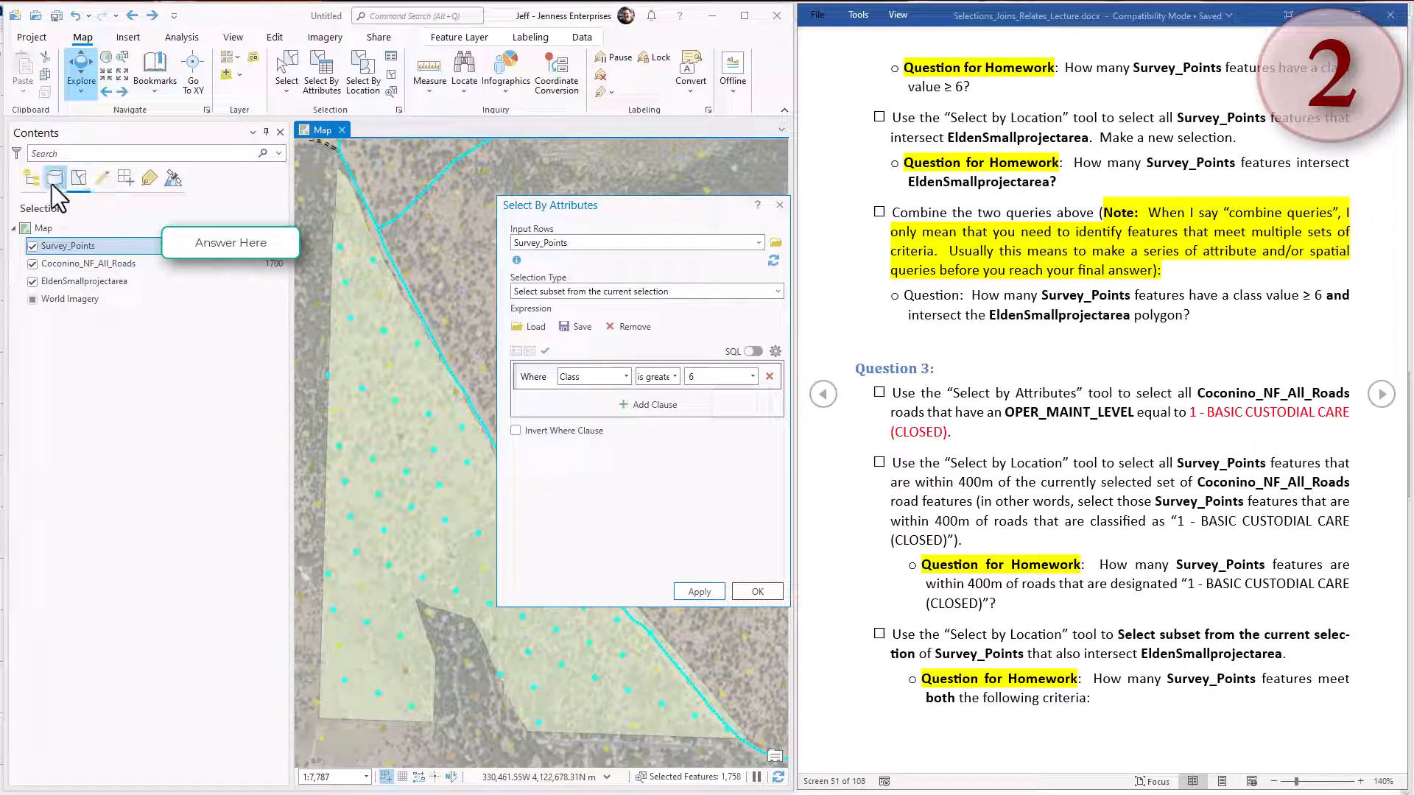
click(104, 246)
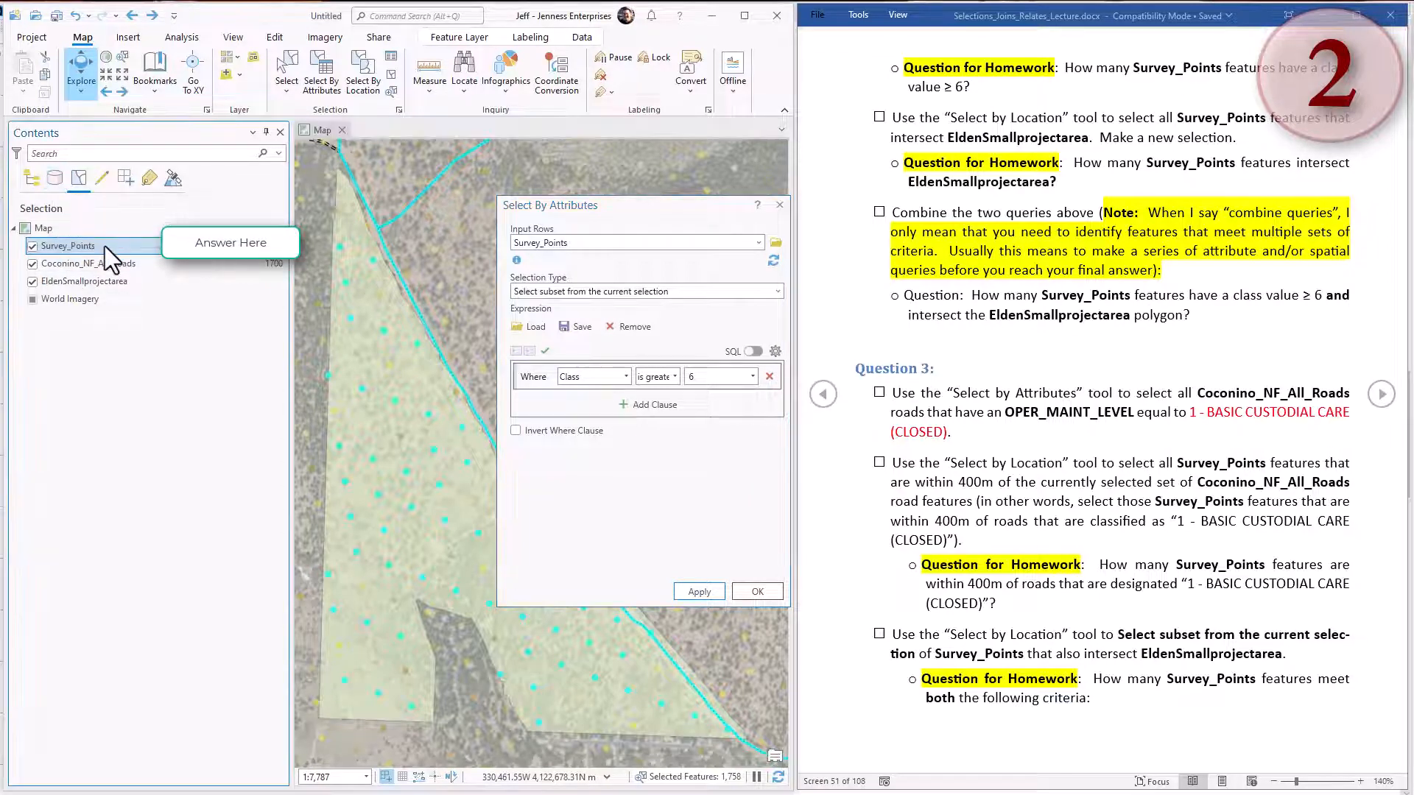
right_click(104, 246)
click(135, 199)
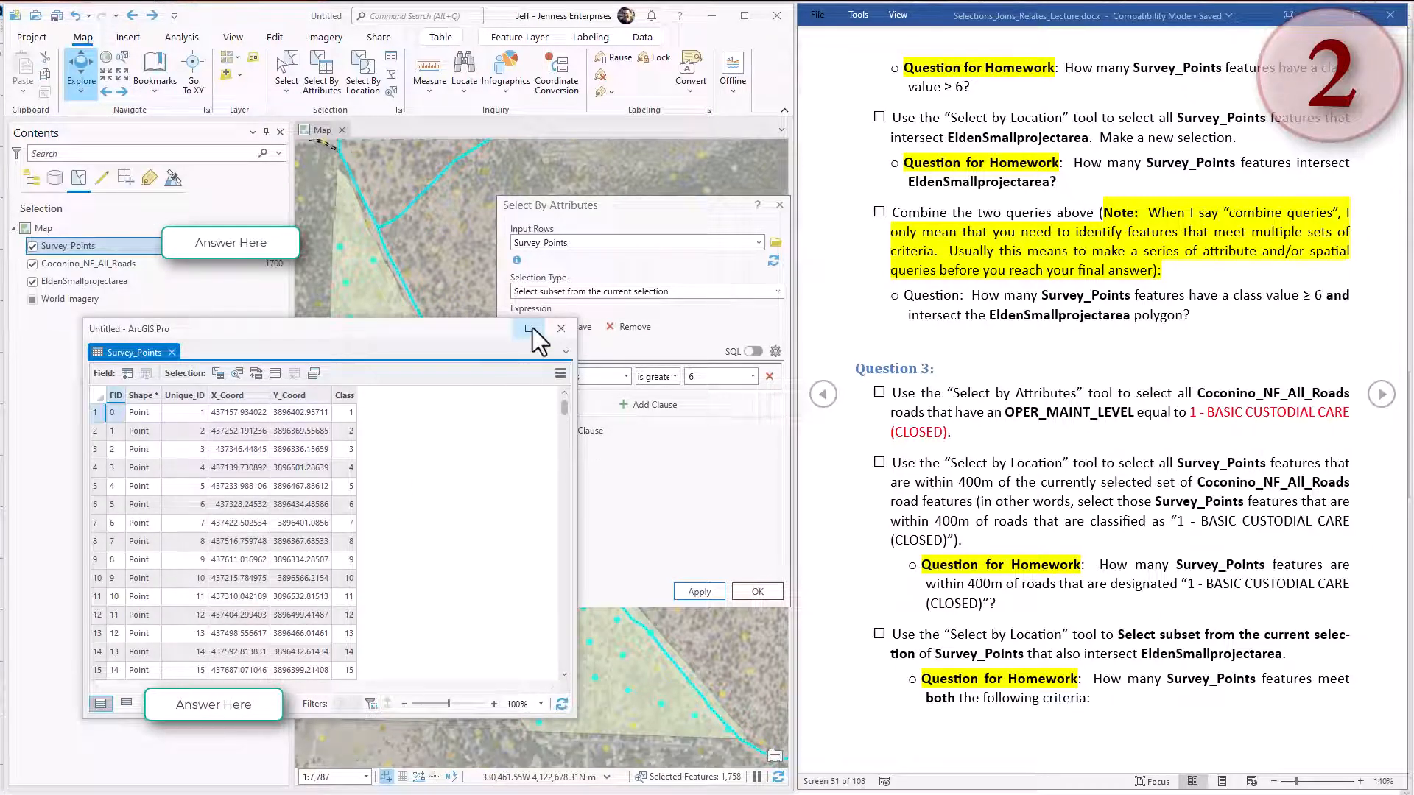
click(558, 328)
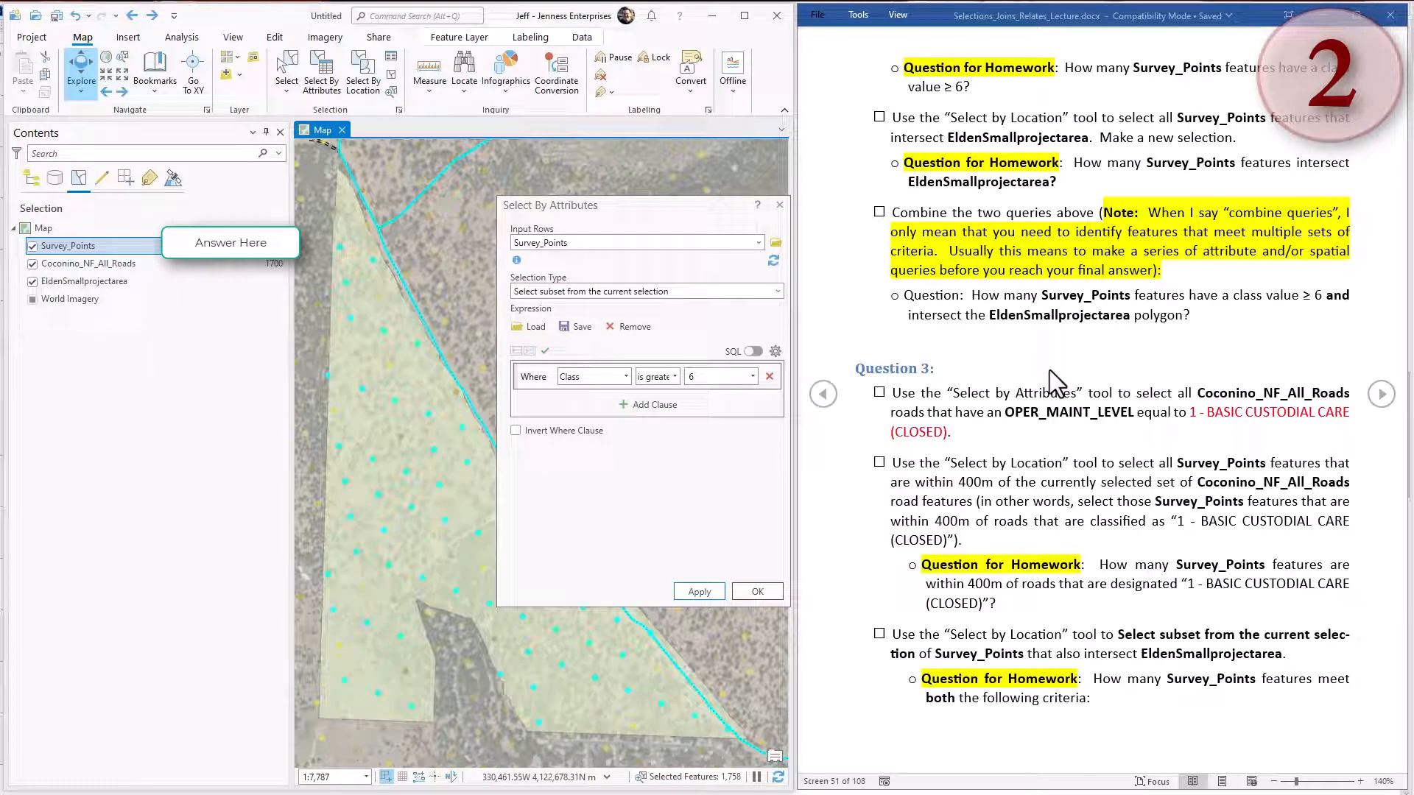
Read the Question 3 instructions in Word, then close the Select By Attributes dialog in ArcGIS Pro and clear all selections.
click(1042, 403)
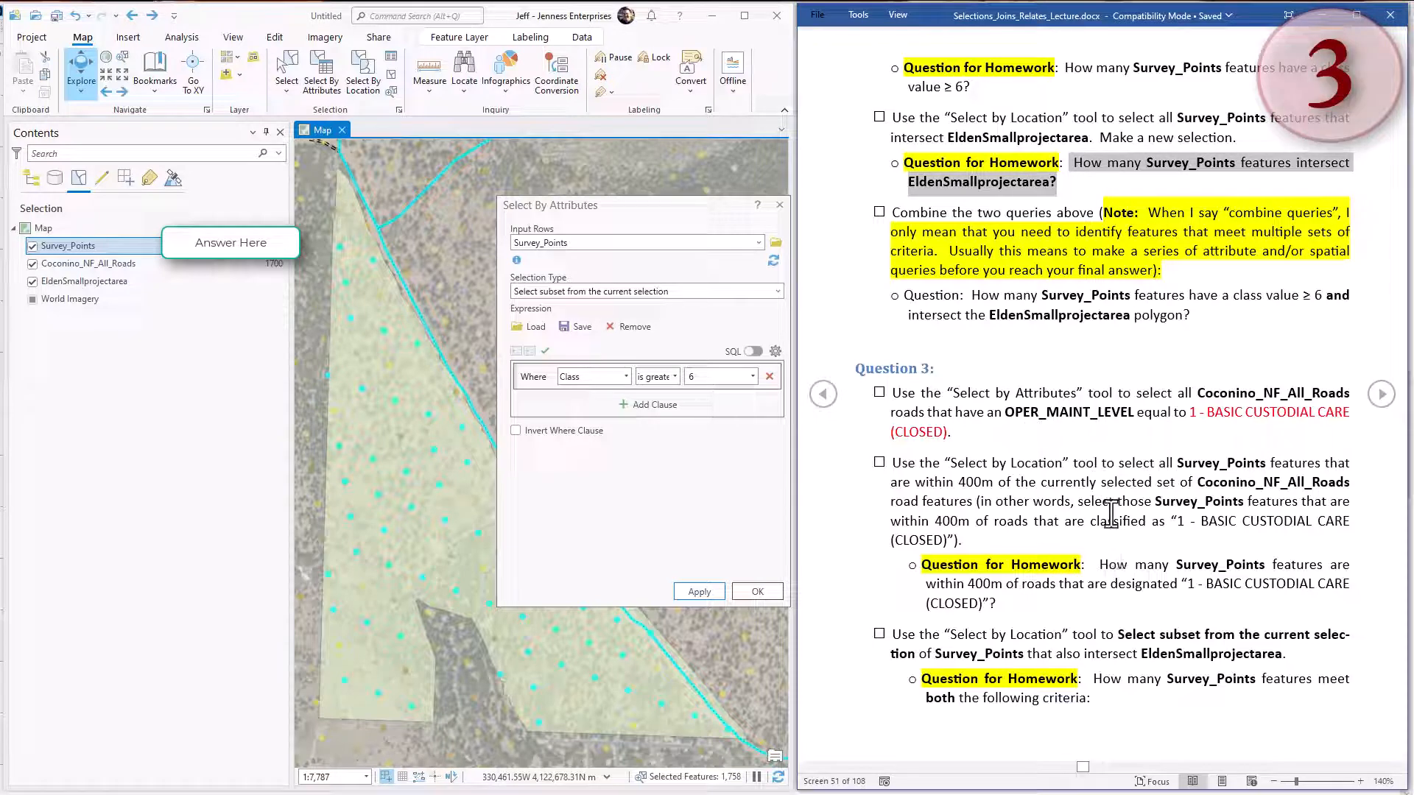
click(1013, 429)
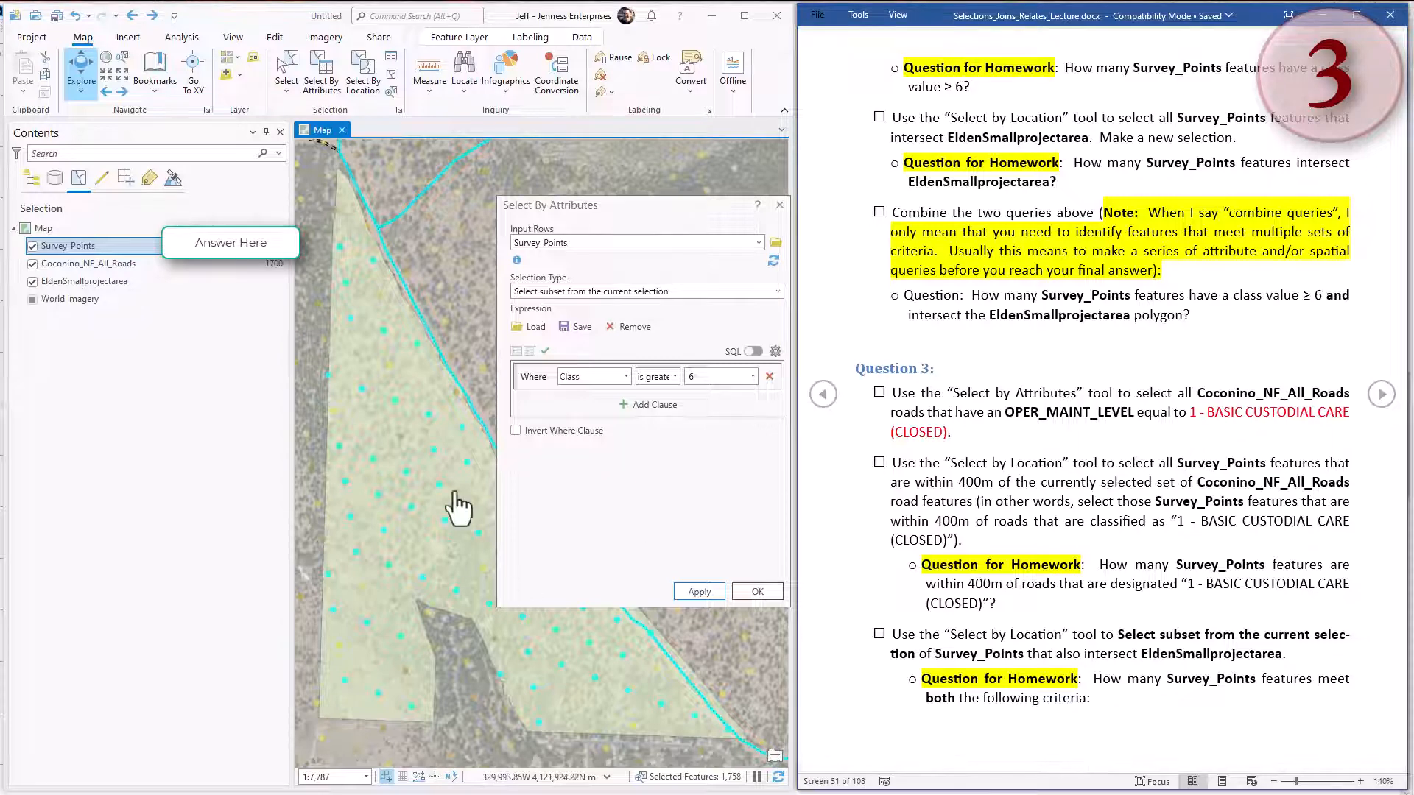
click(780, 205)
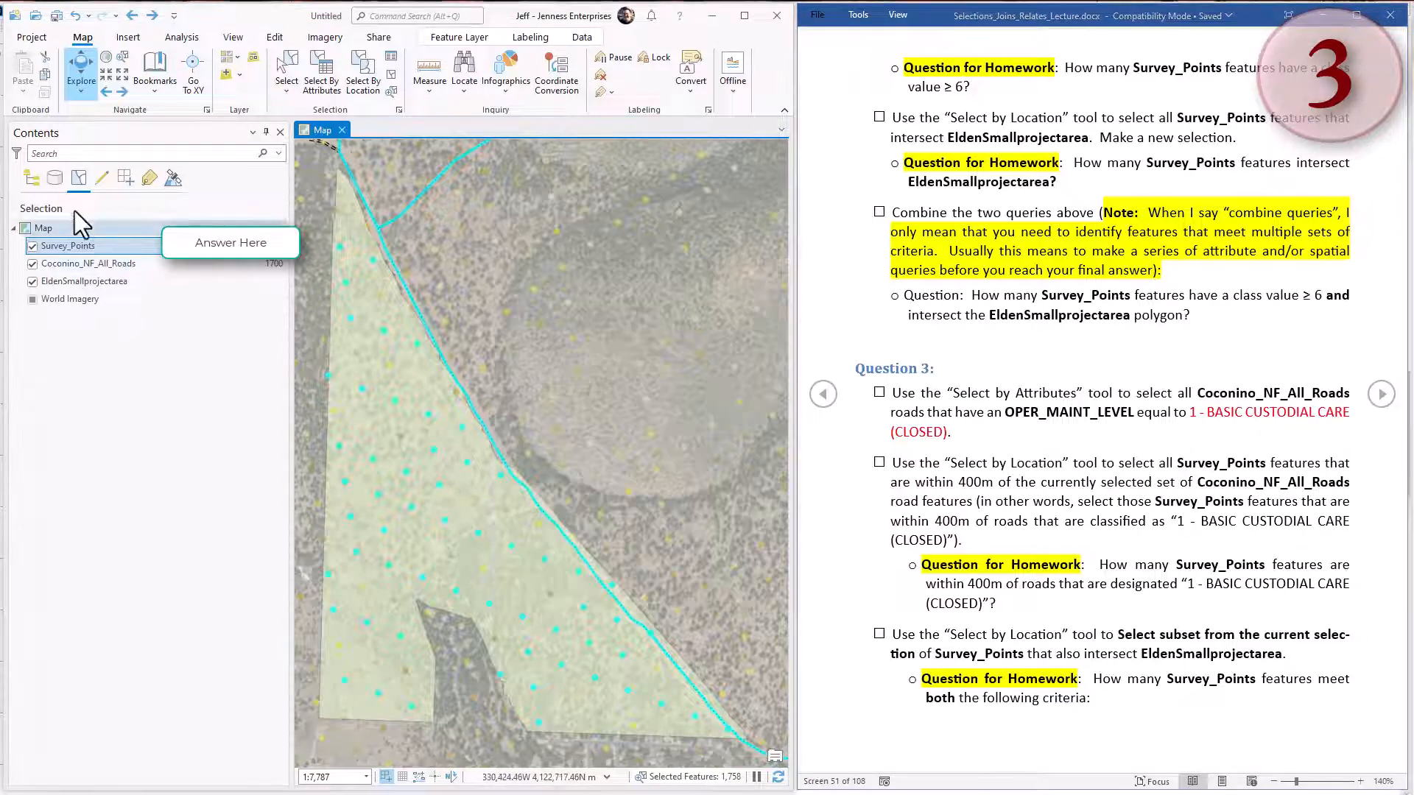
click(388, 74)
Select the Coconino_NF_All_Roads features with OPER_MAINT_LEVEL = '1 - BASIC CUSTODIAL CARE (CLOSED)' as a new selection, showing the expression as SQL.
click(90, 263)
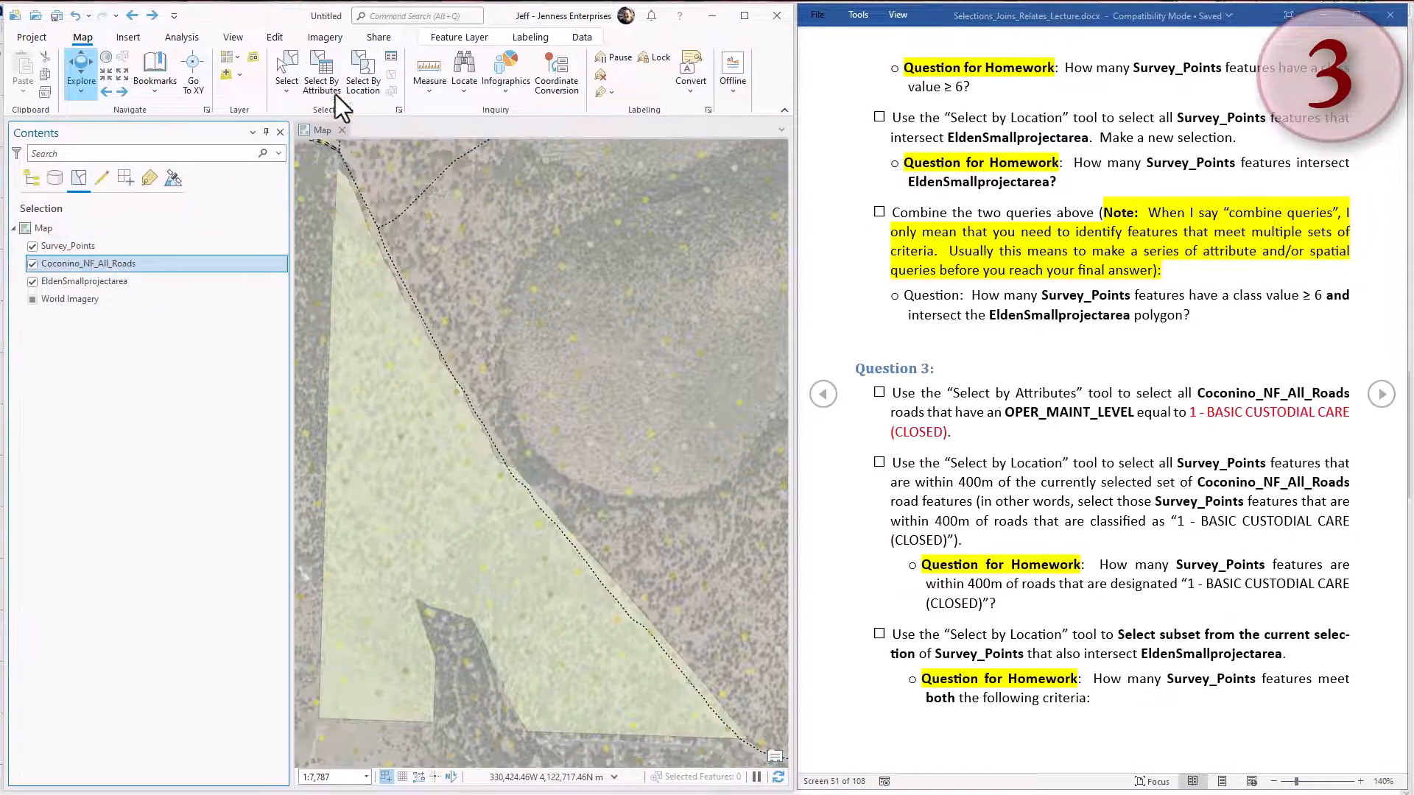
click(320, 77)
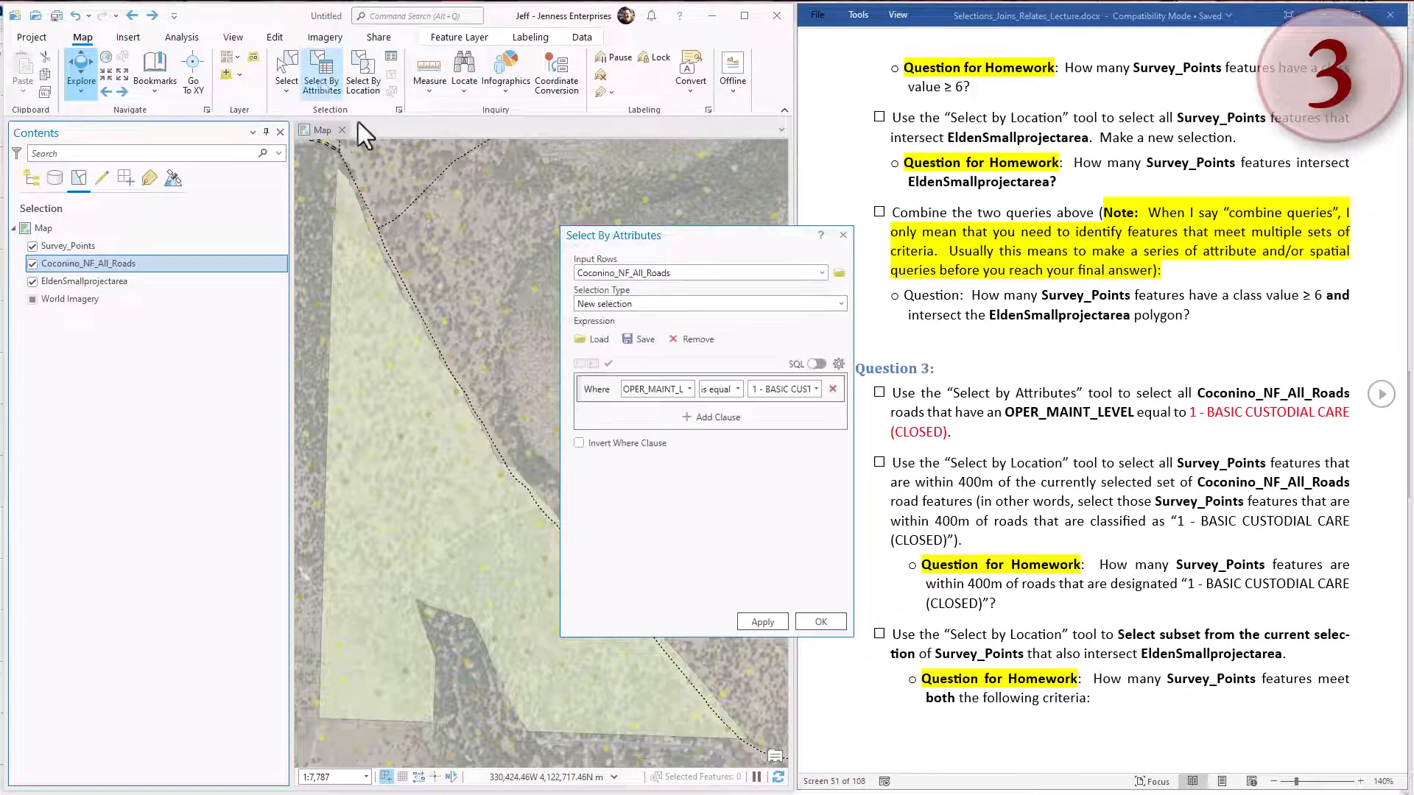
click(711, 273)
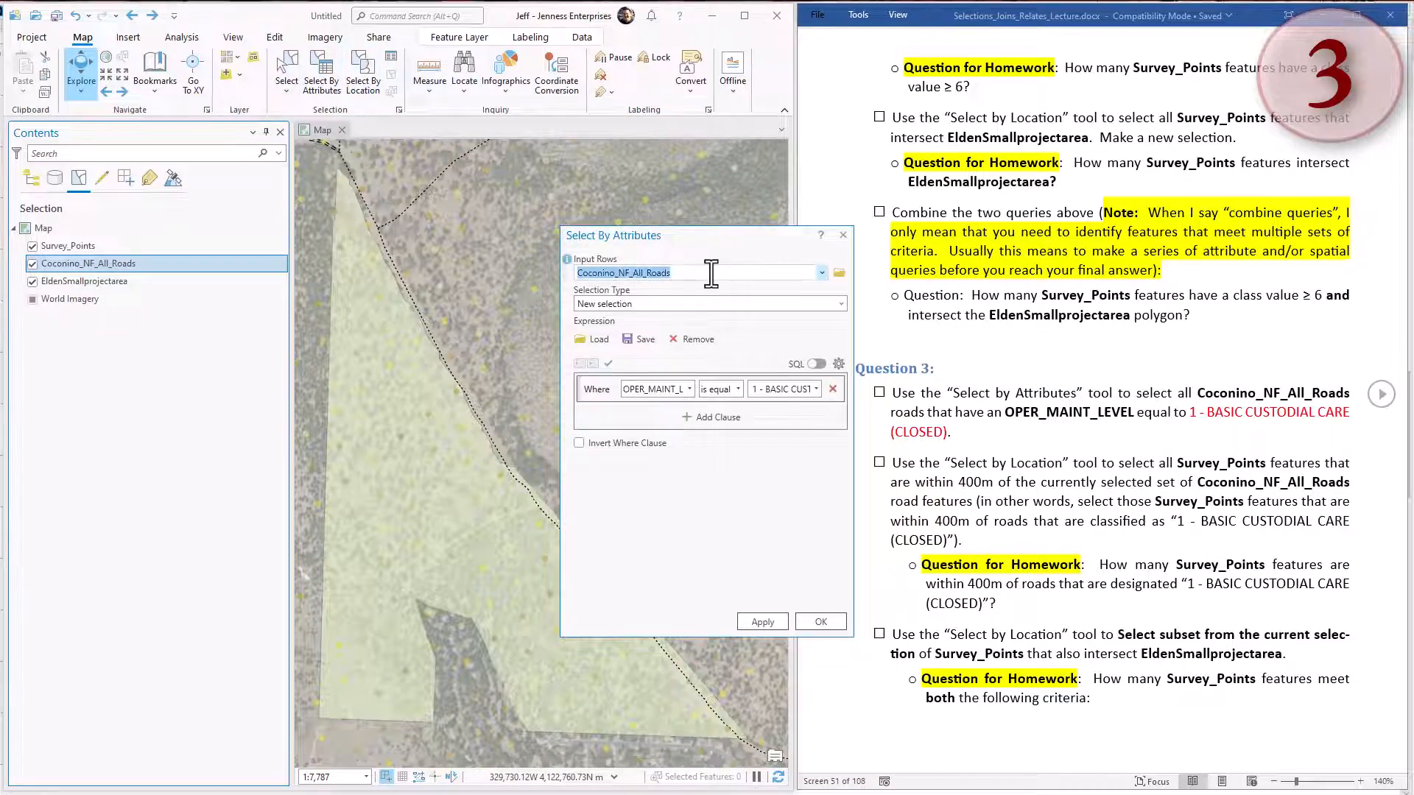
click(662, 305)
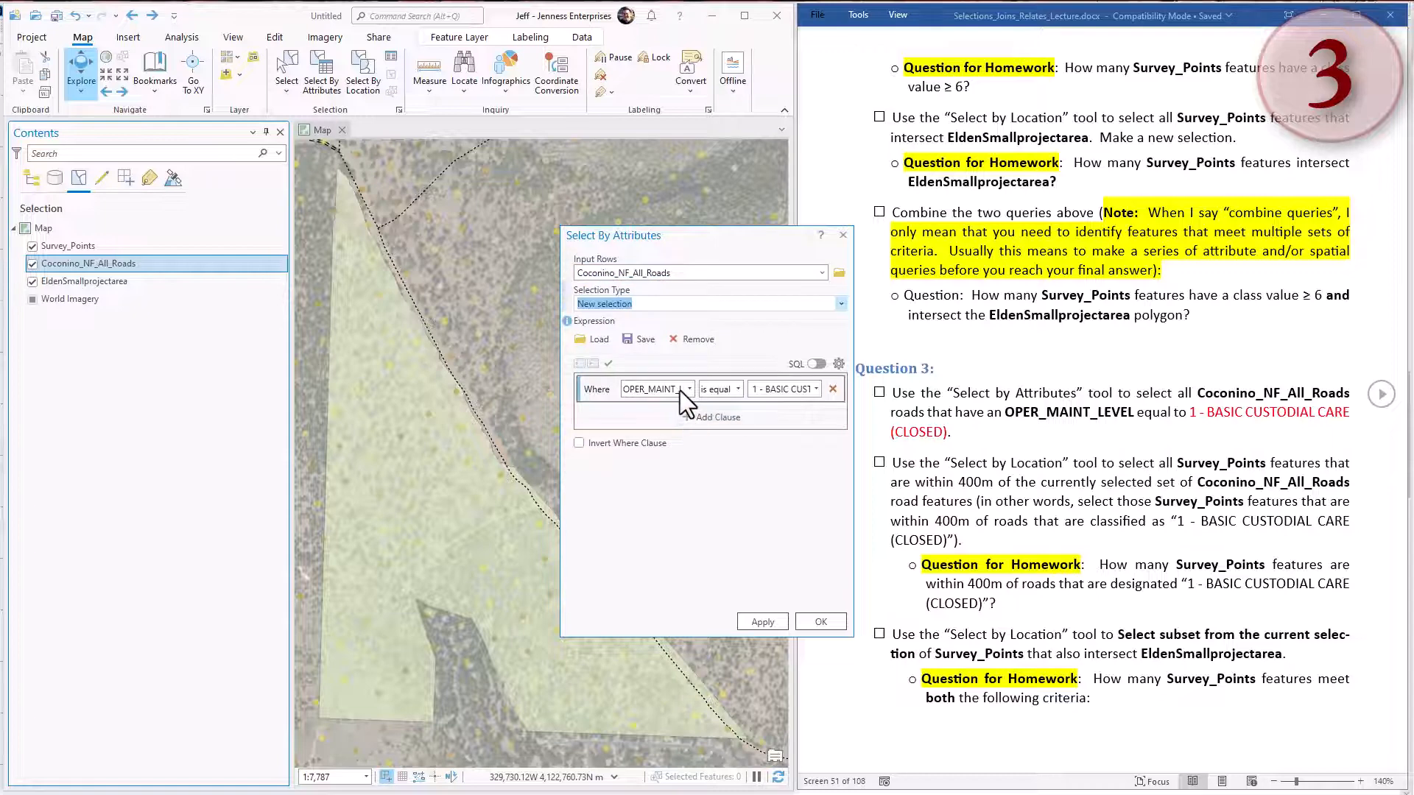
click(816, 363)
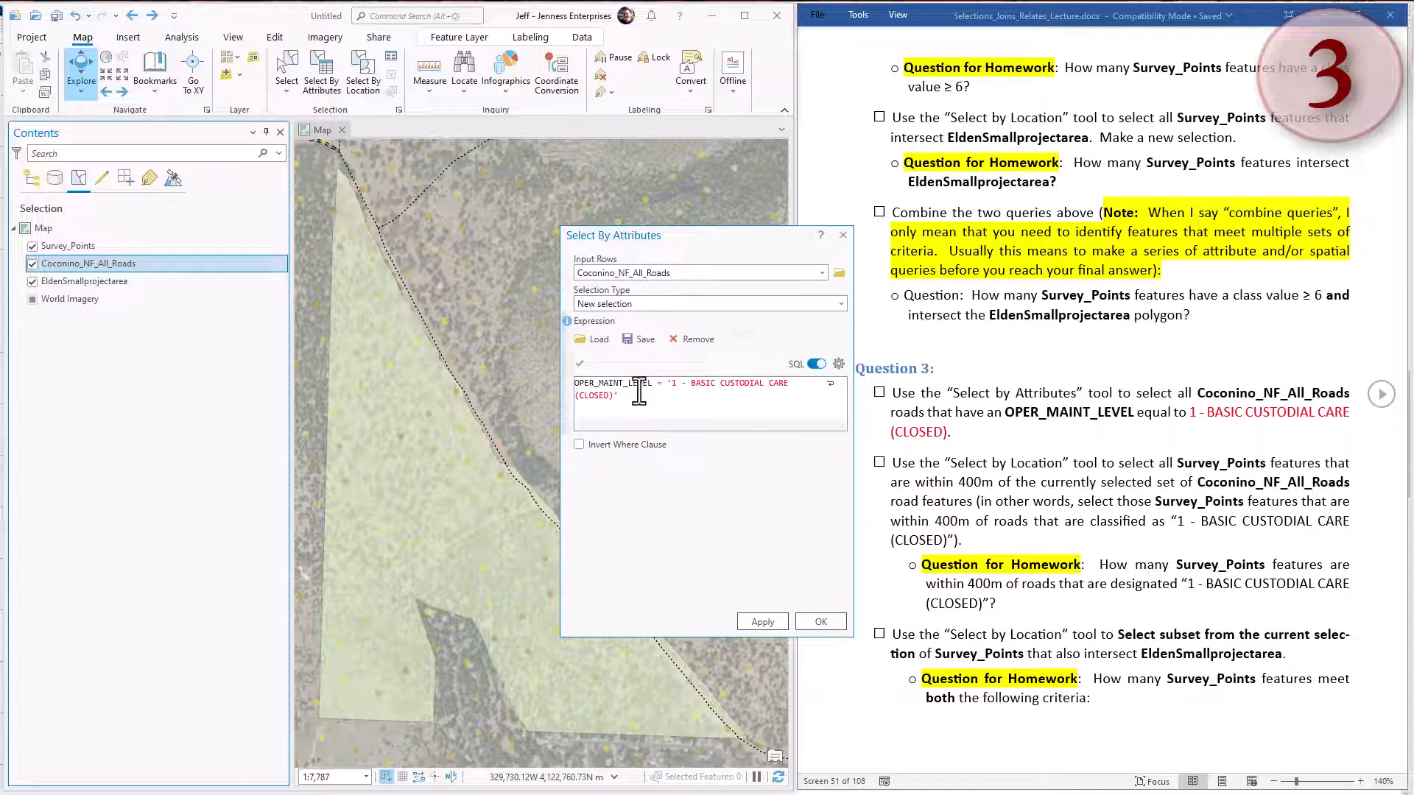
click(767, 621)
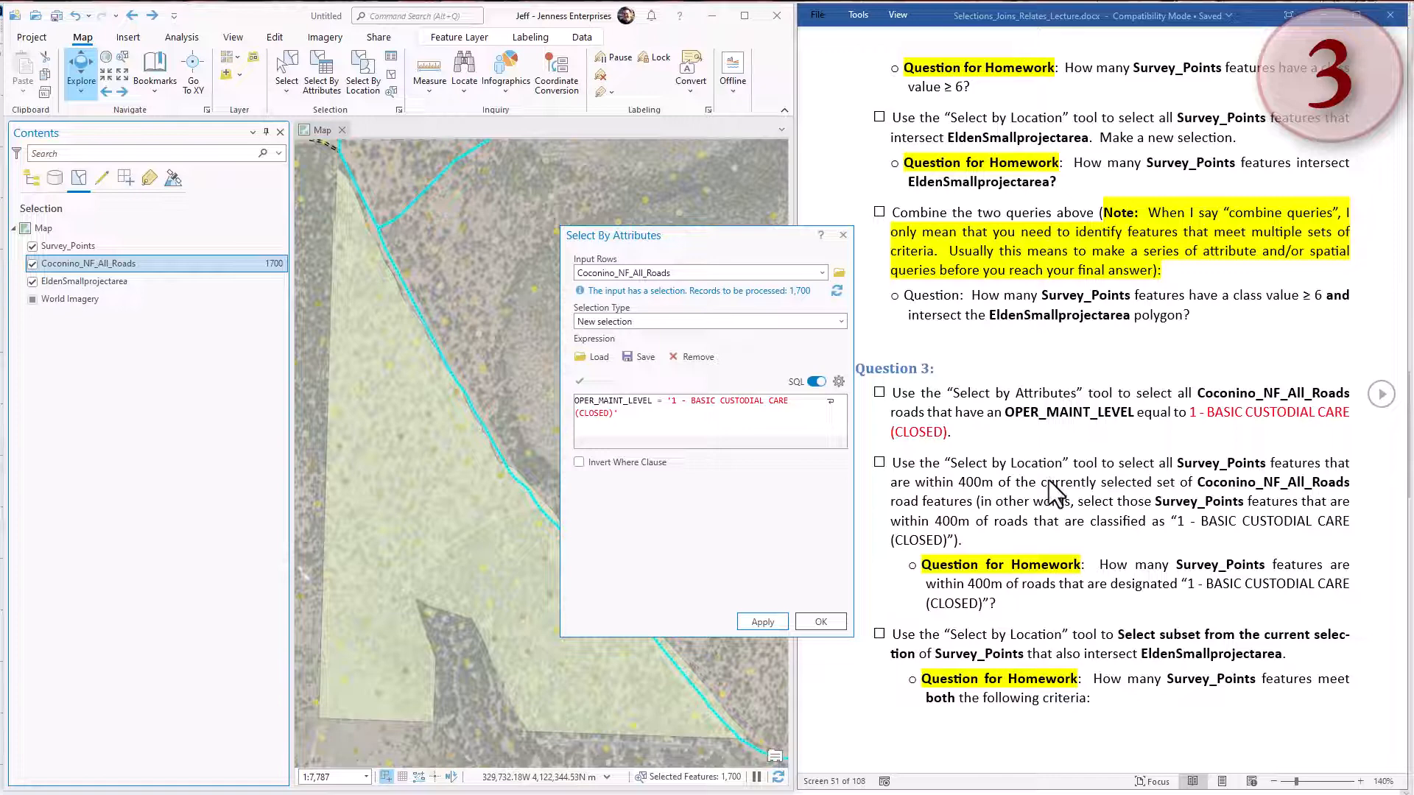
click(821, 623)
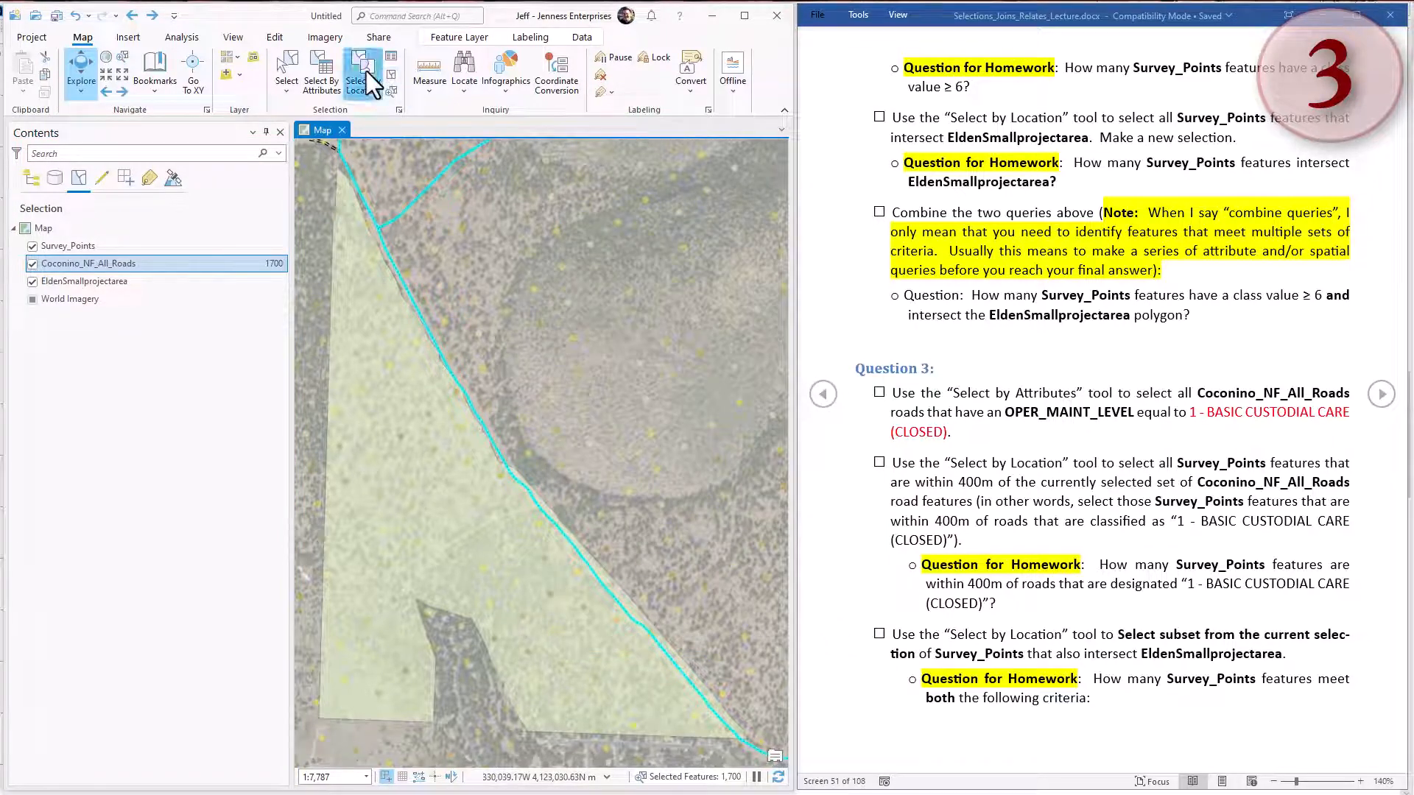
Select by location the Survey_Points within a geodesic distance of 400 meters of the selected Coconino_NF_All_Roads as a new selection.
click(366, 82)
drag(746, 253, 671, 234)
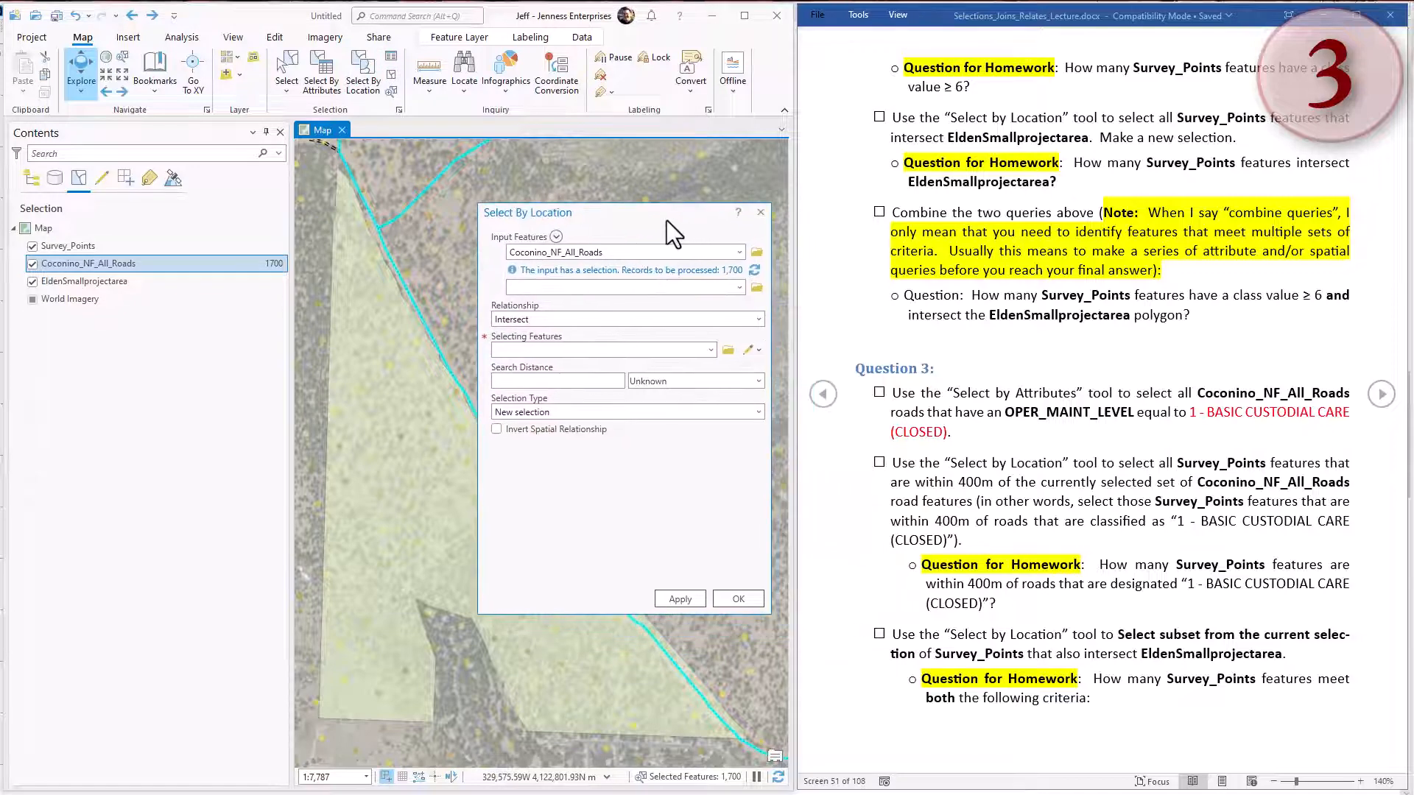
click(739, 252)
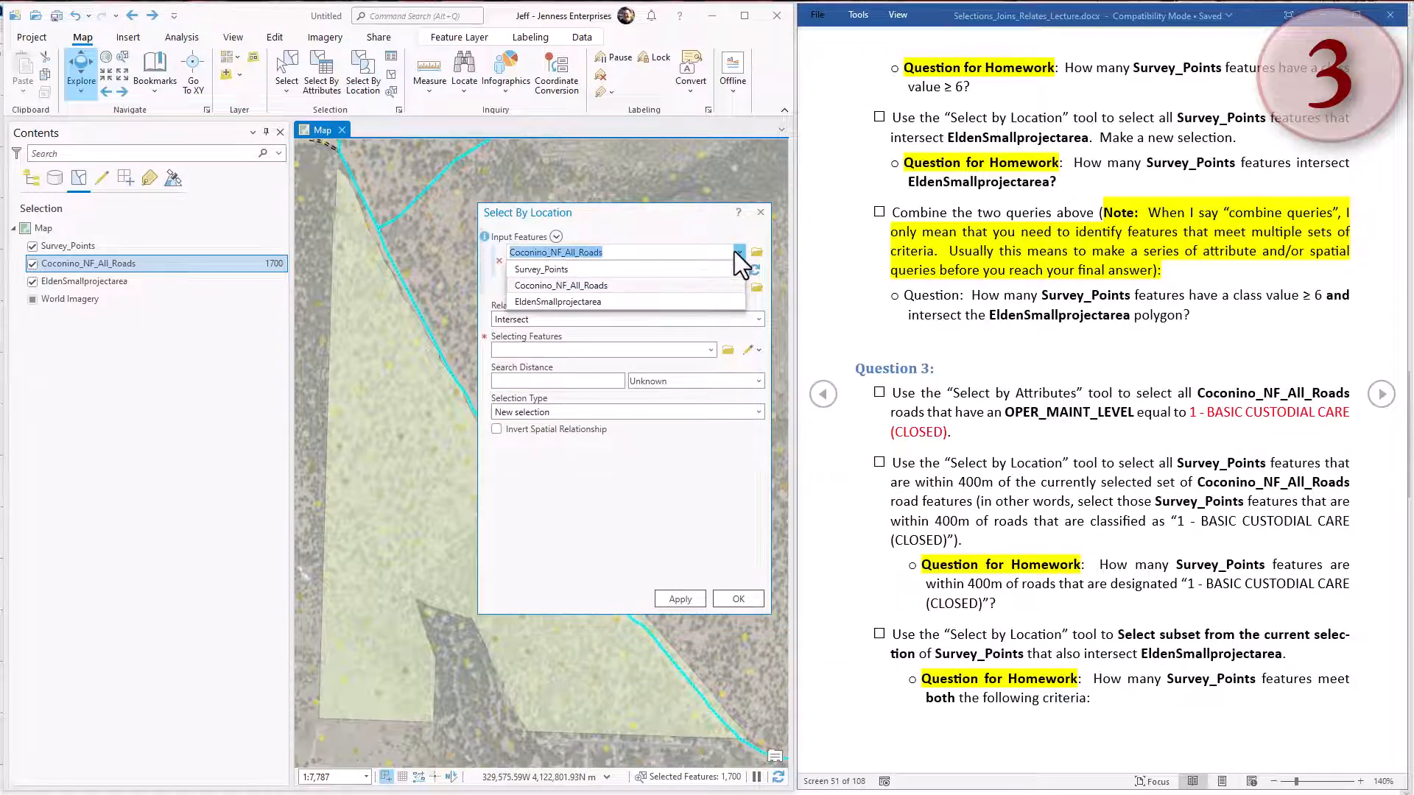
click(564, 273)
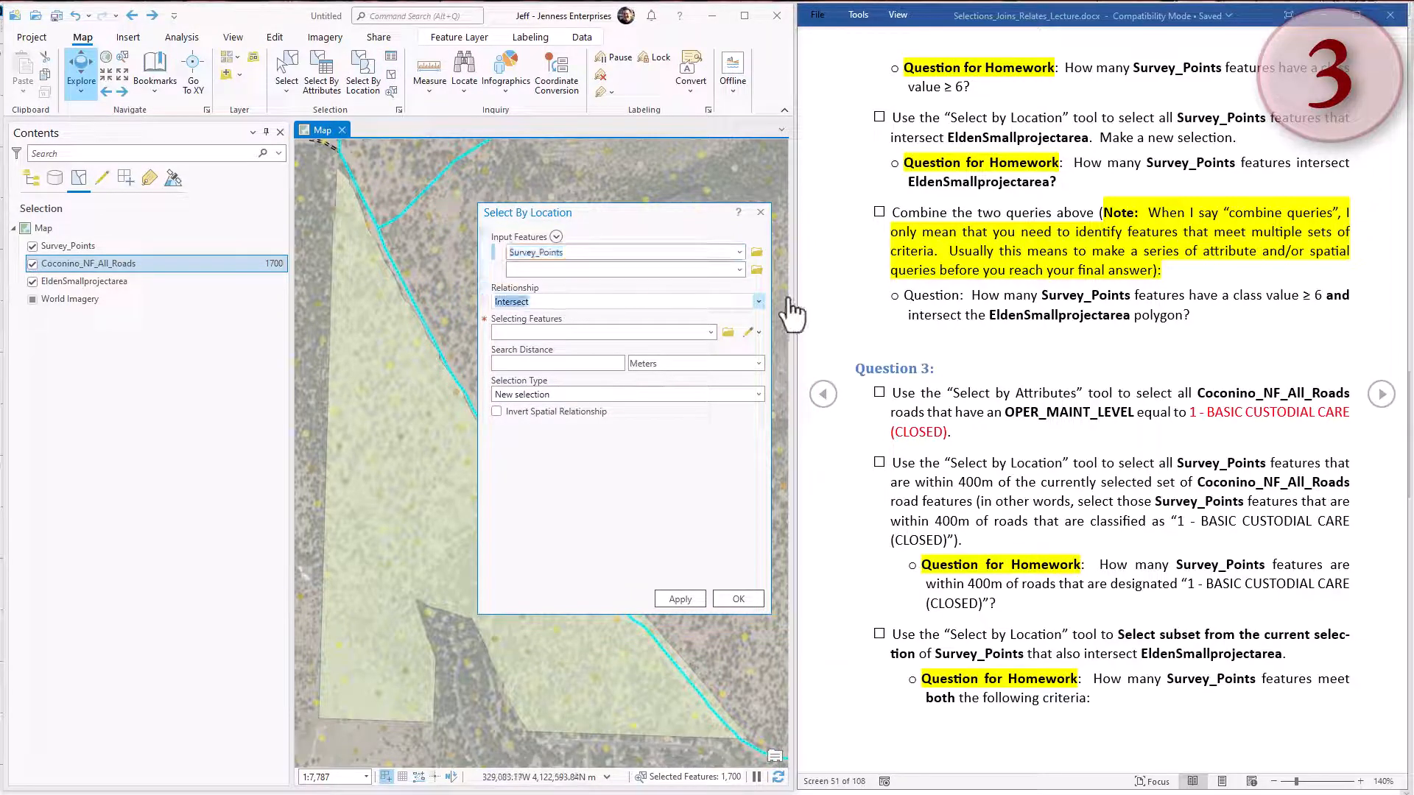
click(759, 301)
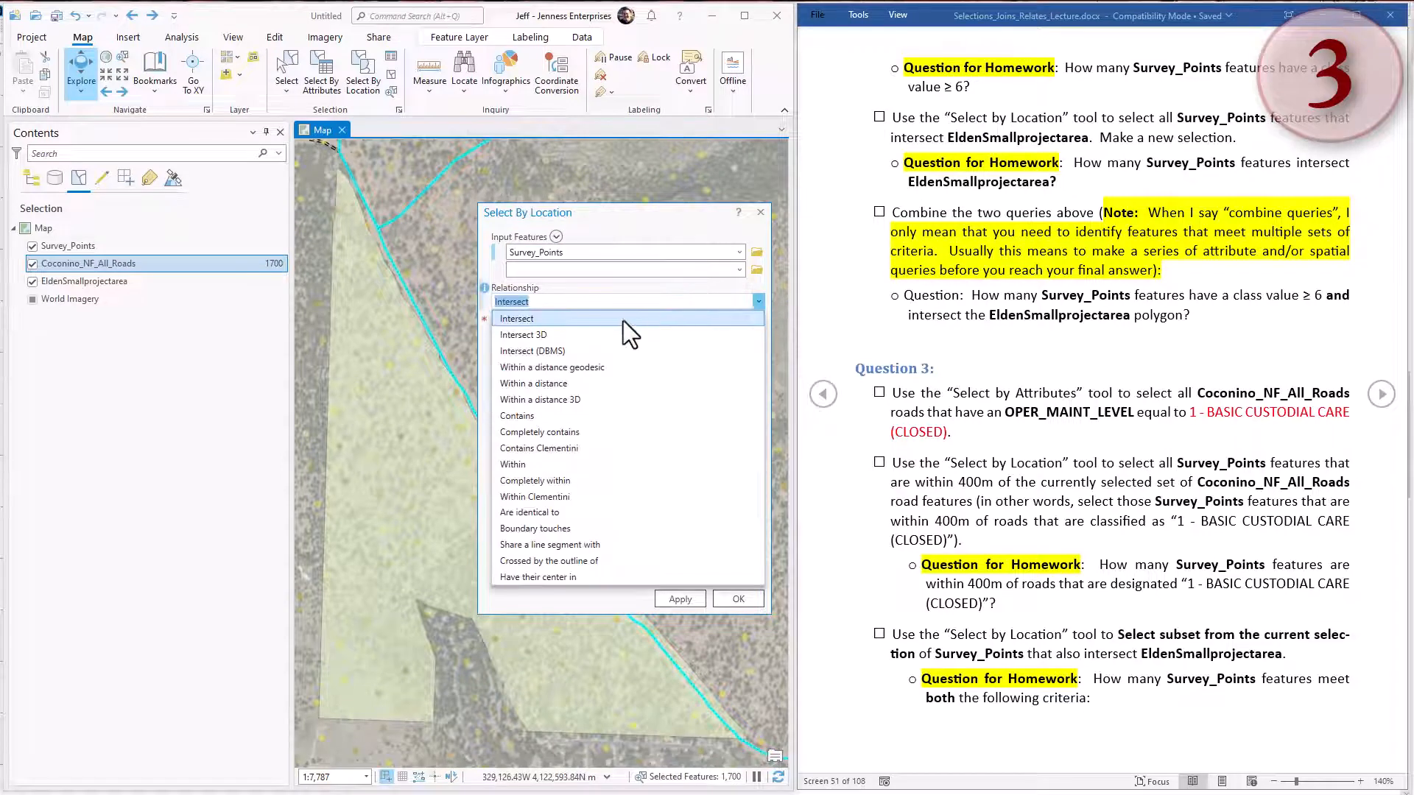
click(542, 367)
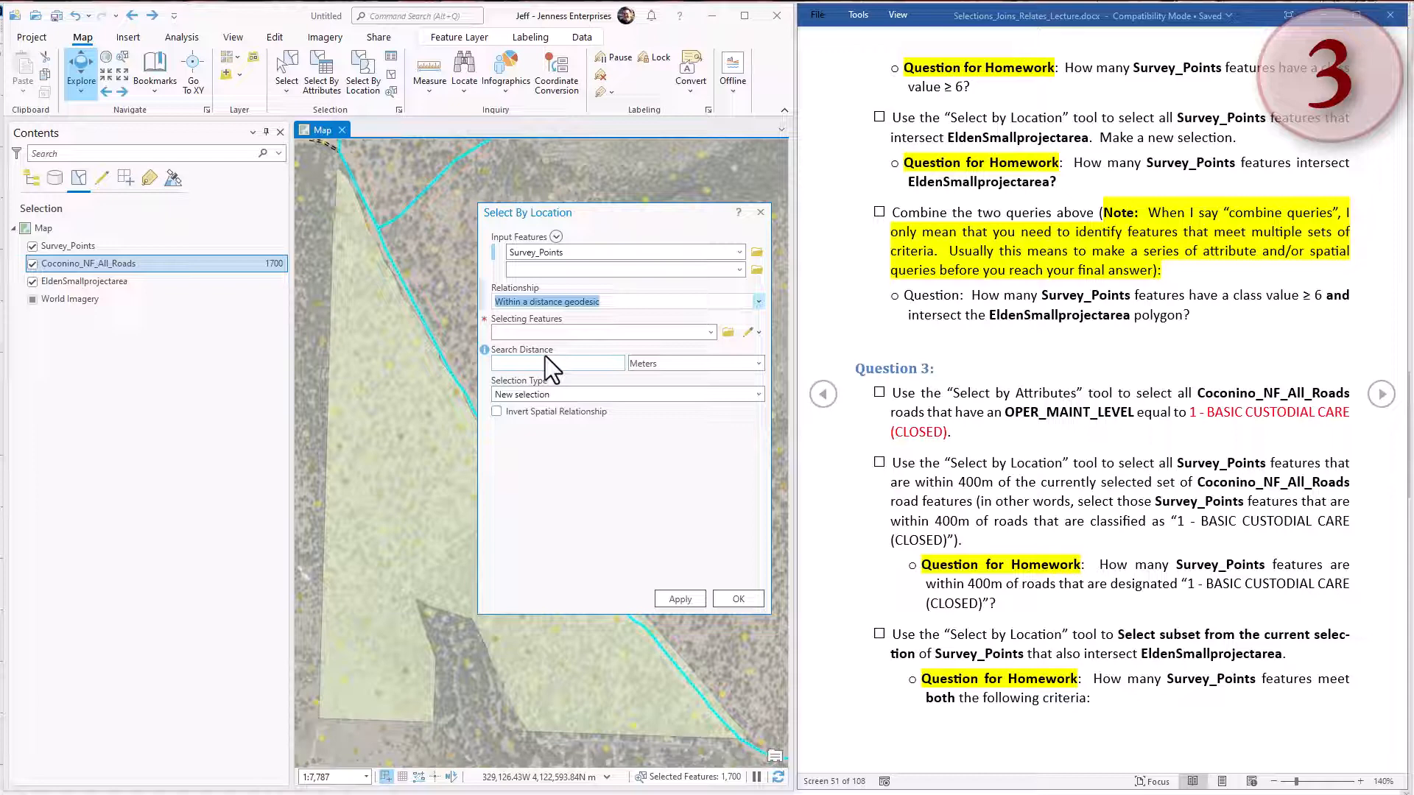
click(619, 332)
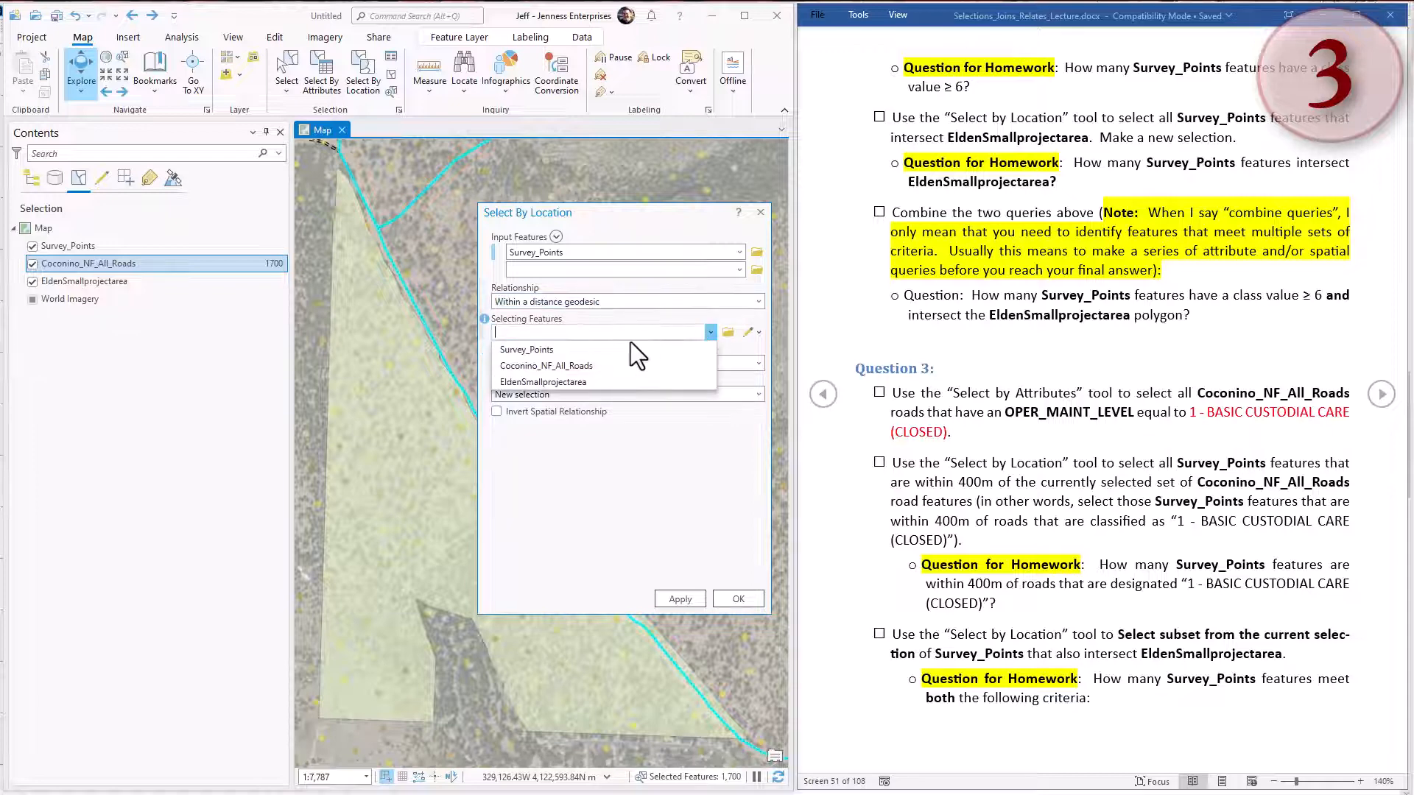
click(554, 366)
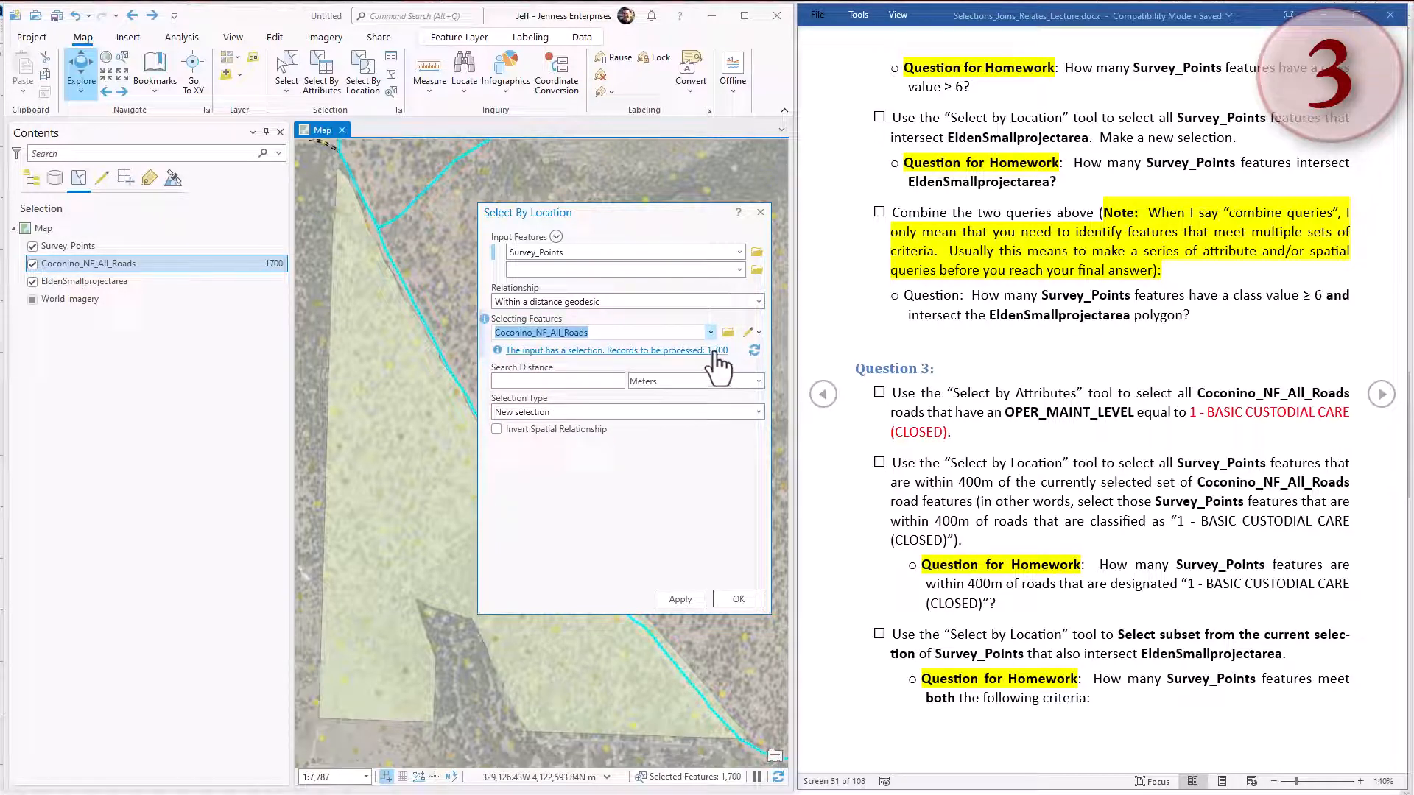
click(592, 382)
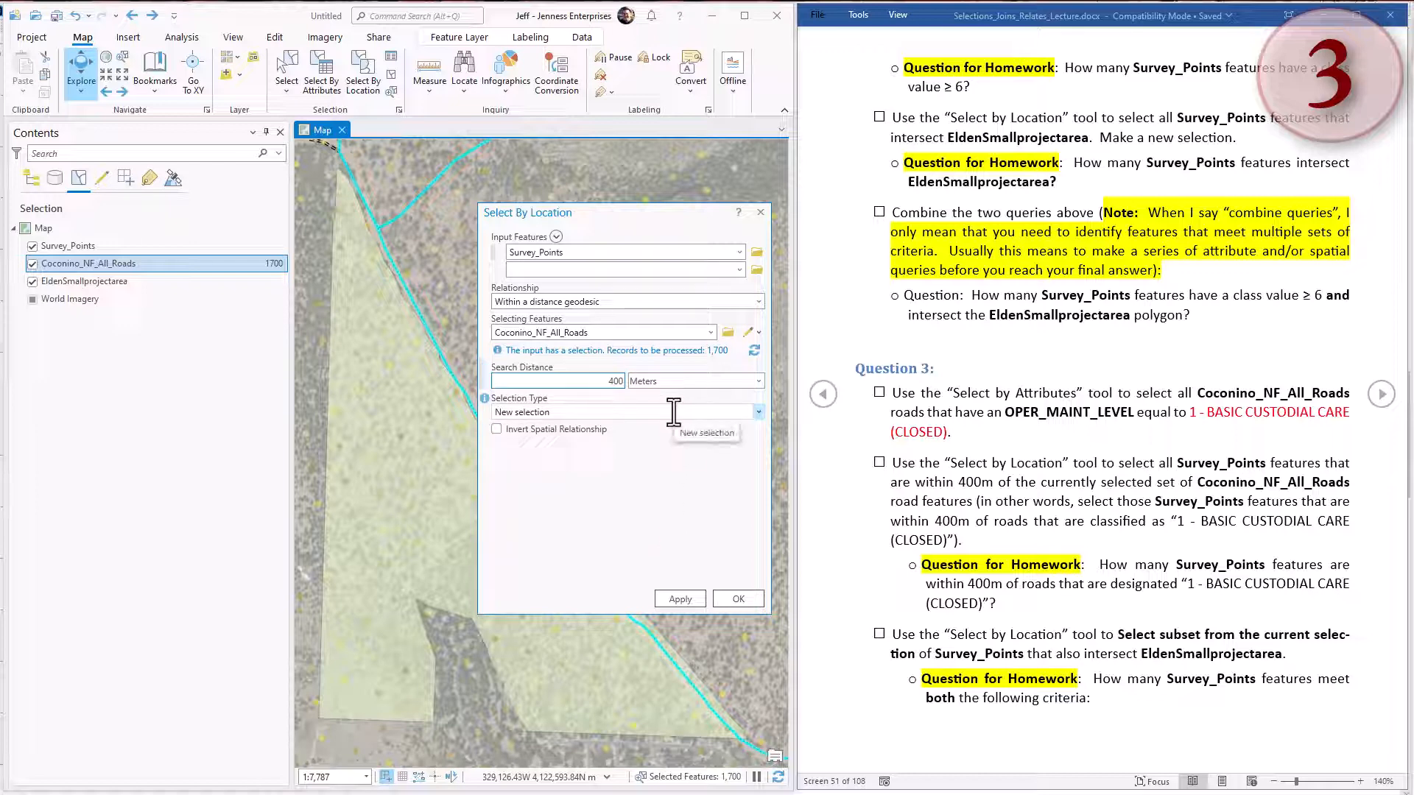
click(681, 600)
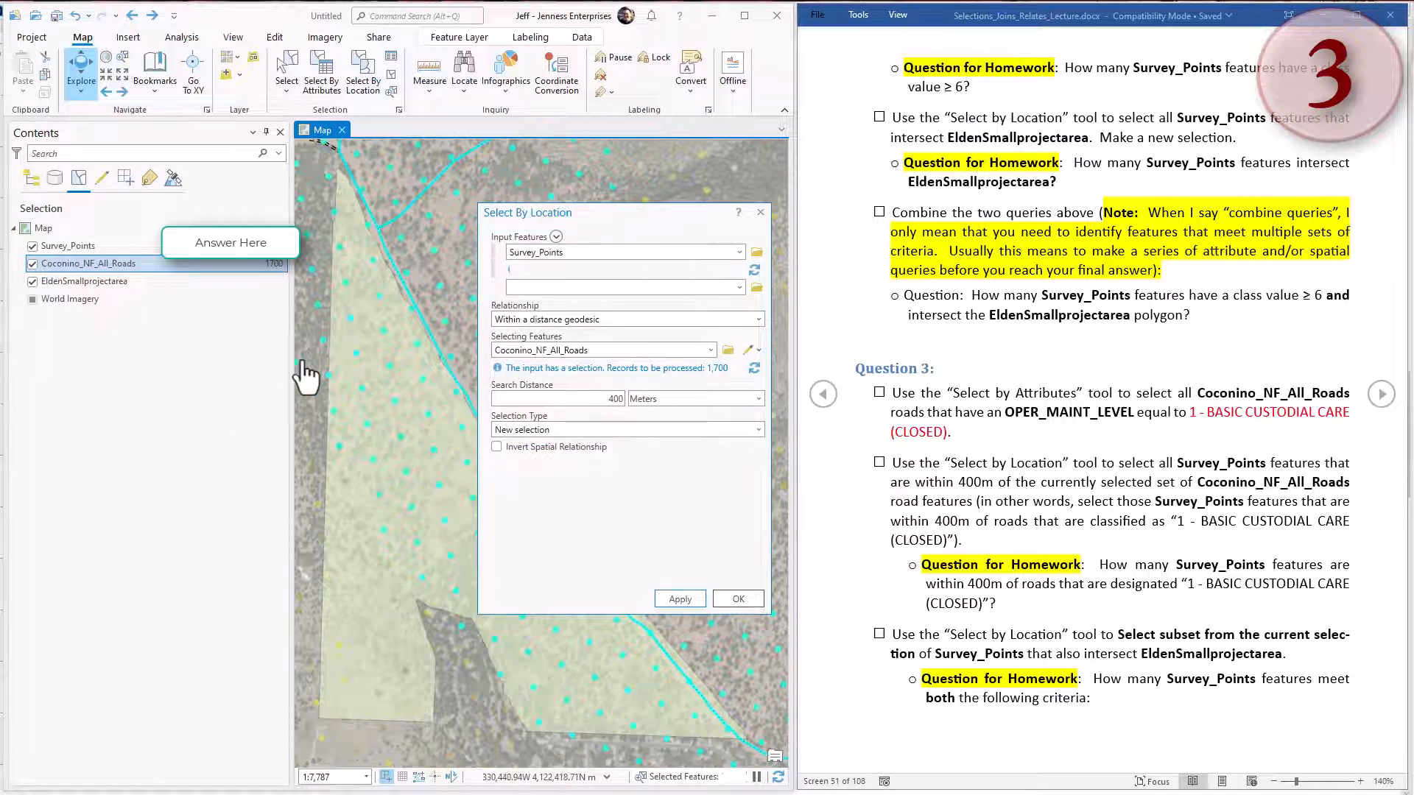
Examine the selected Survey_Points along the closed roads across the whole survey area, then return to the earlier map extent.
drag(631, 212, 194, 359)
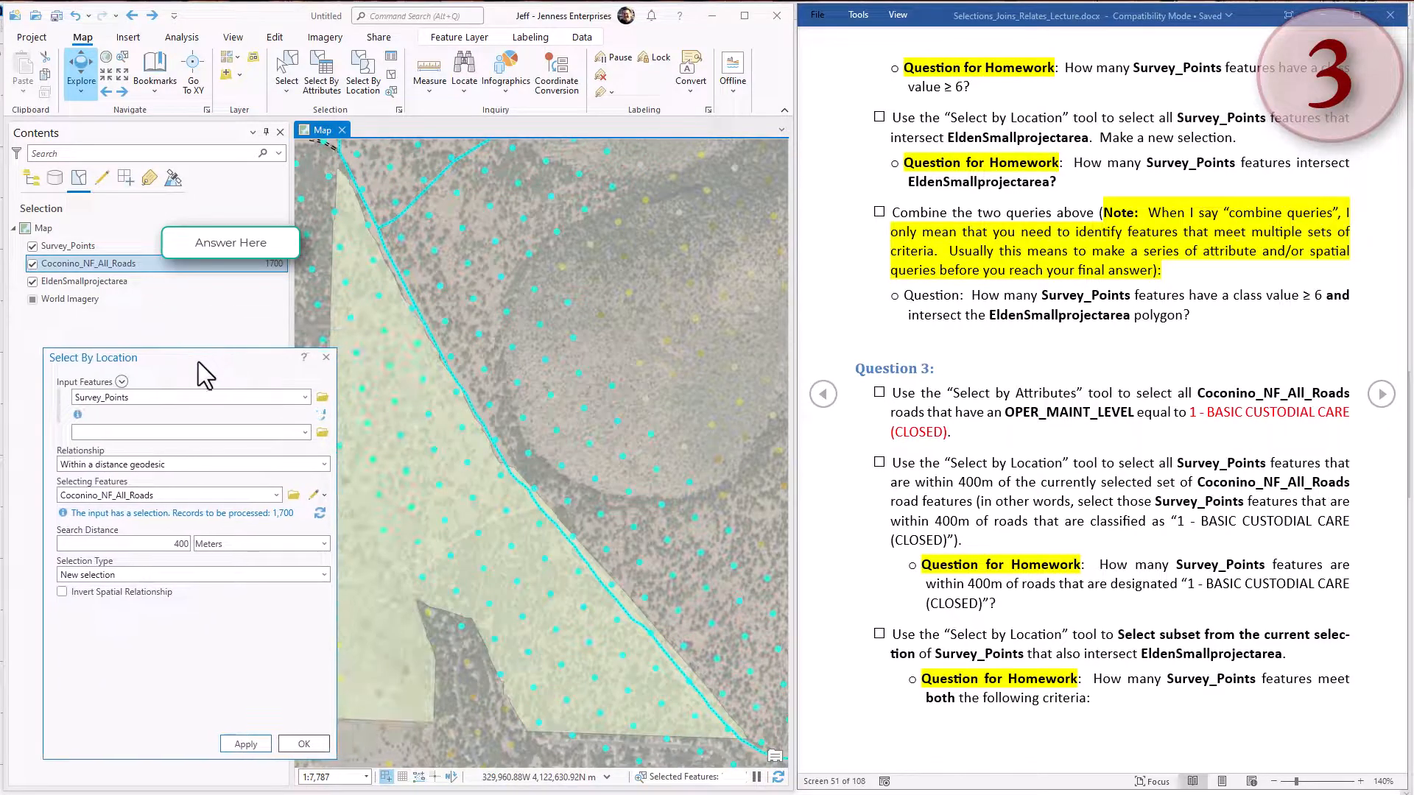
scroll(552, 474, up, 2)
scroll(553, 473, down, 6)
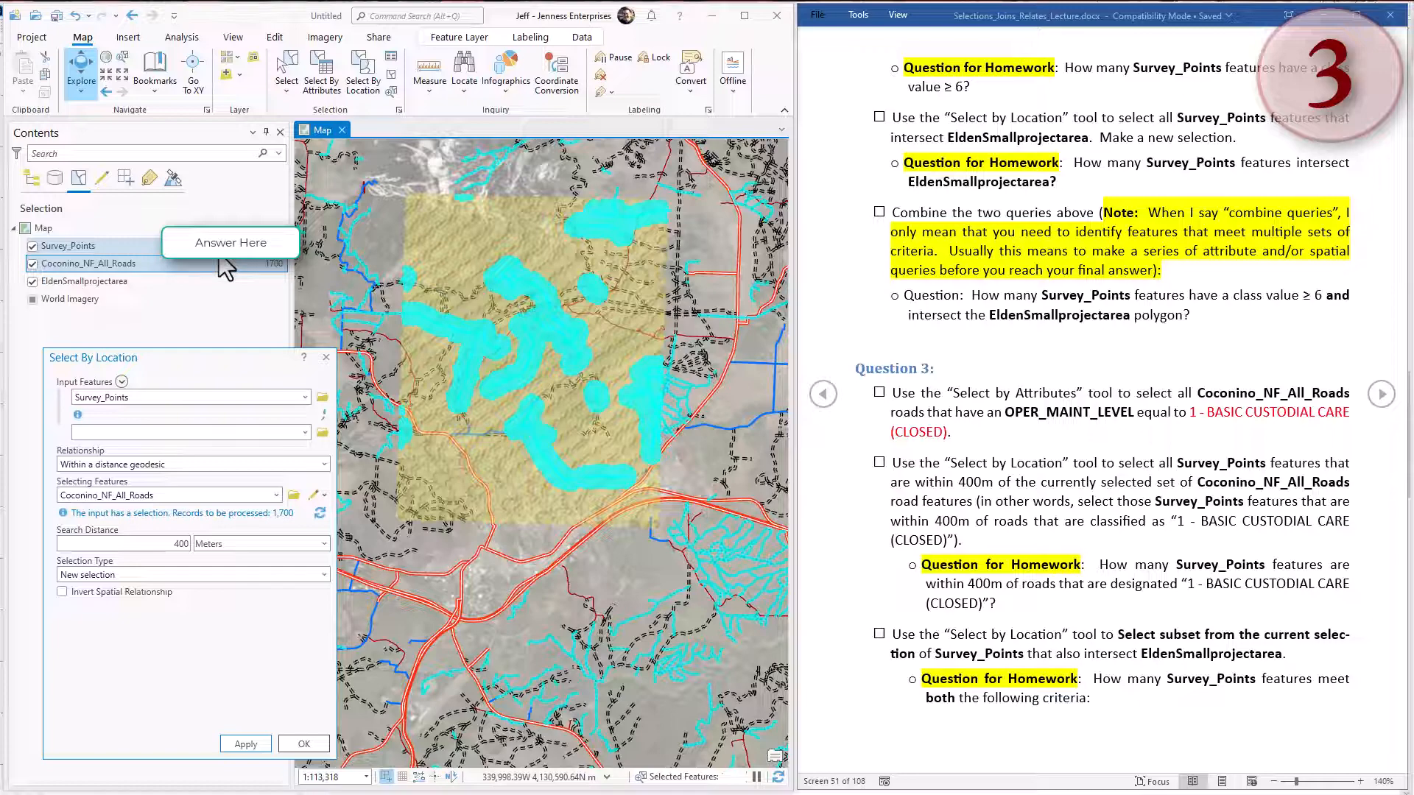
click(104, 91)
click(105, 92)
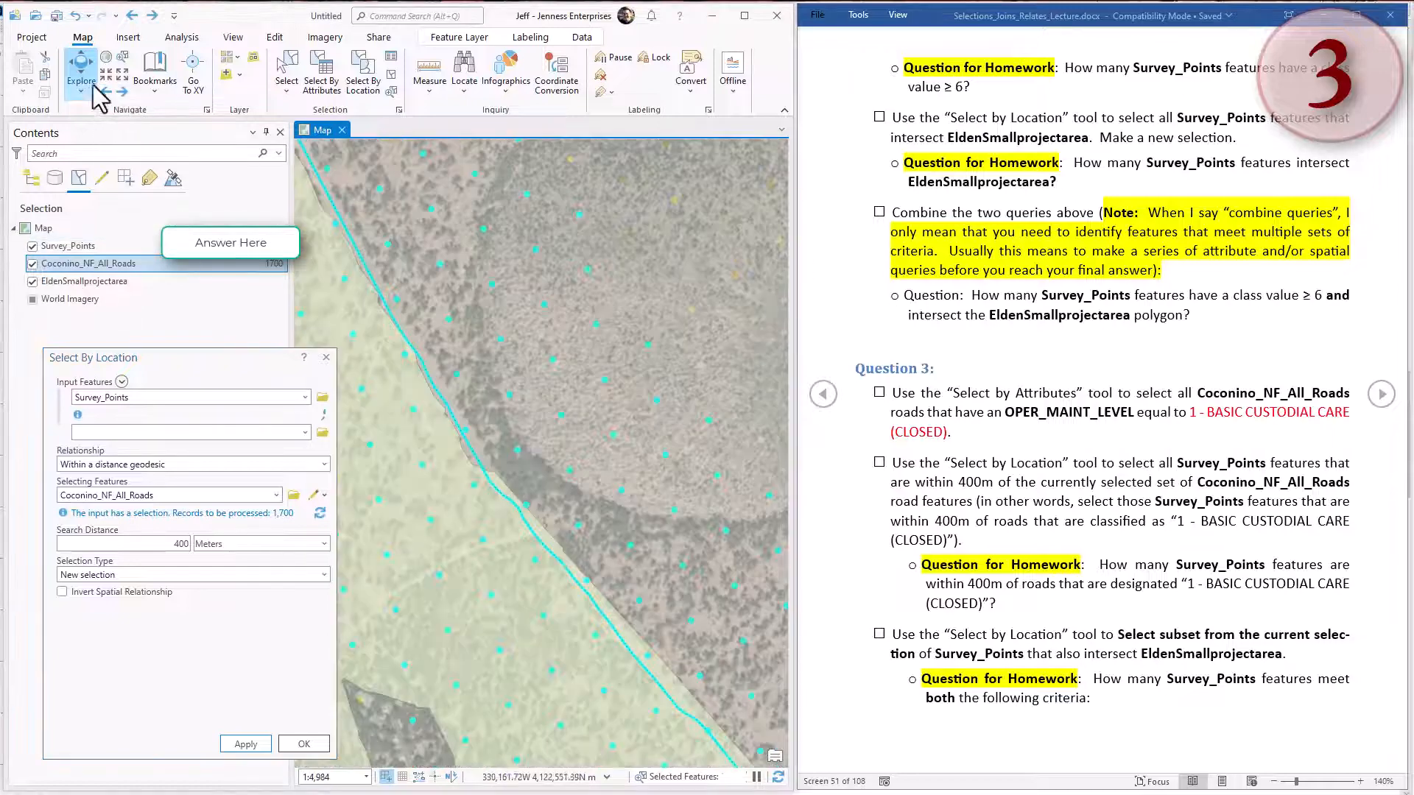
click(105, 91)
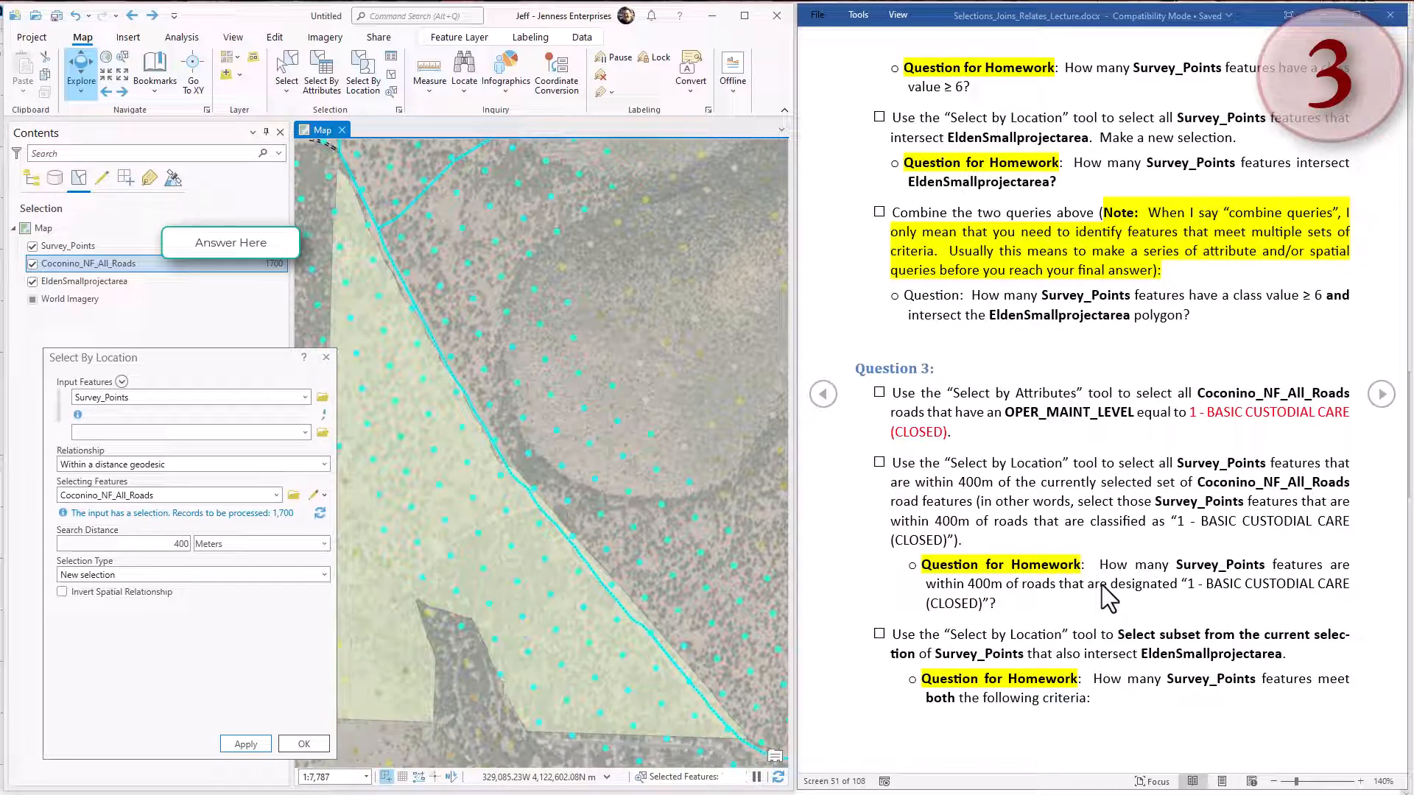
Read the subset selection instruction in Word, marking EldenSmallprojectarea, and move the Select By Location dialog clear of the map.
click(1099, 628)
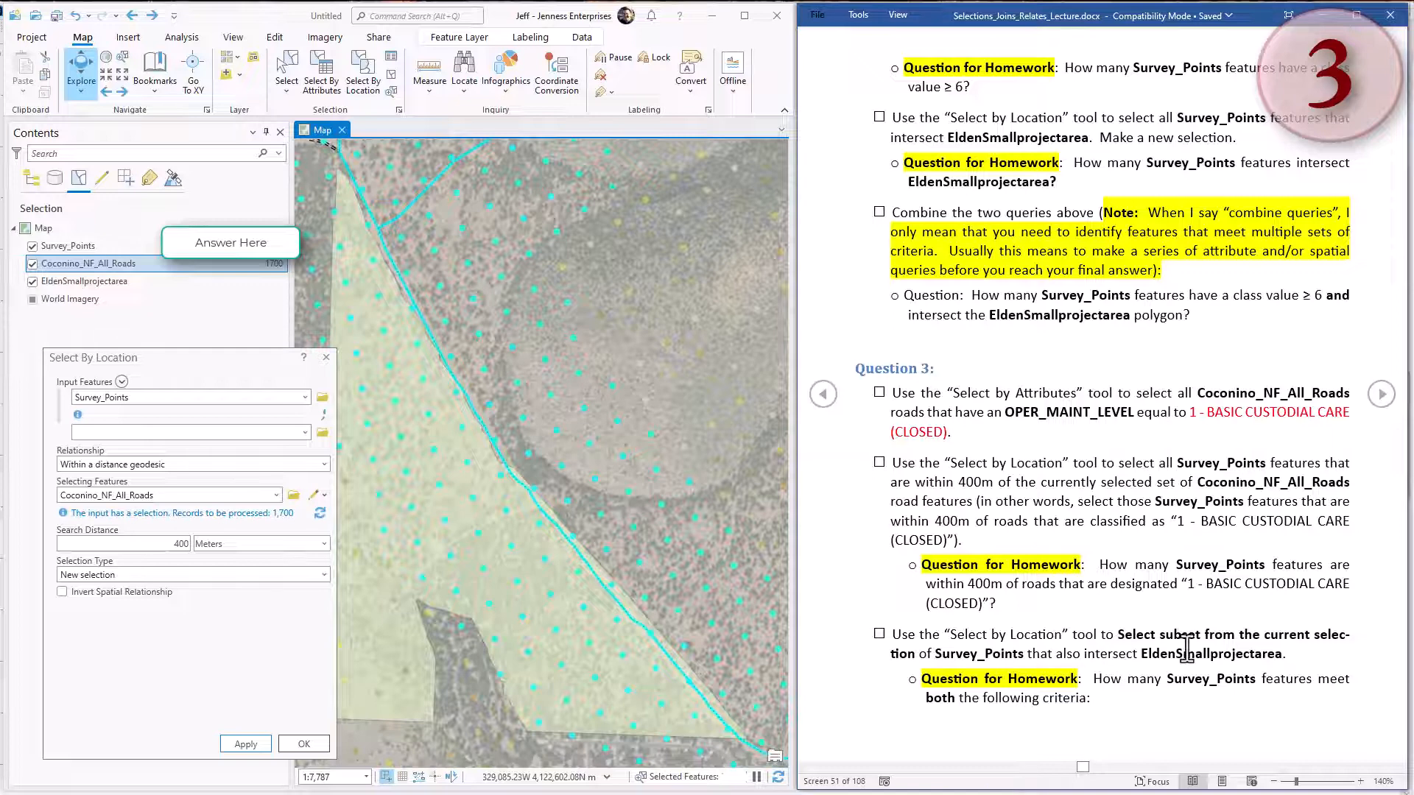
drag(1144, 655, 1285, 659)
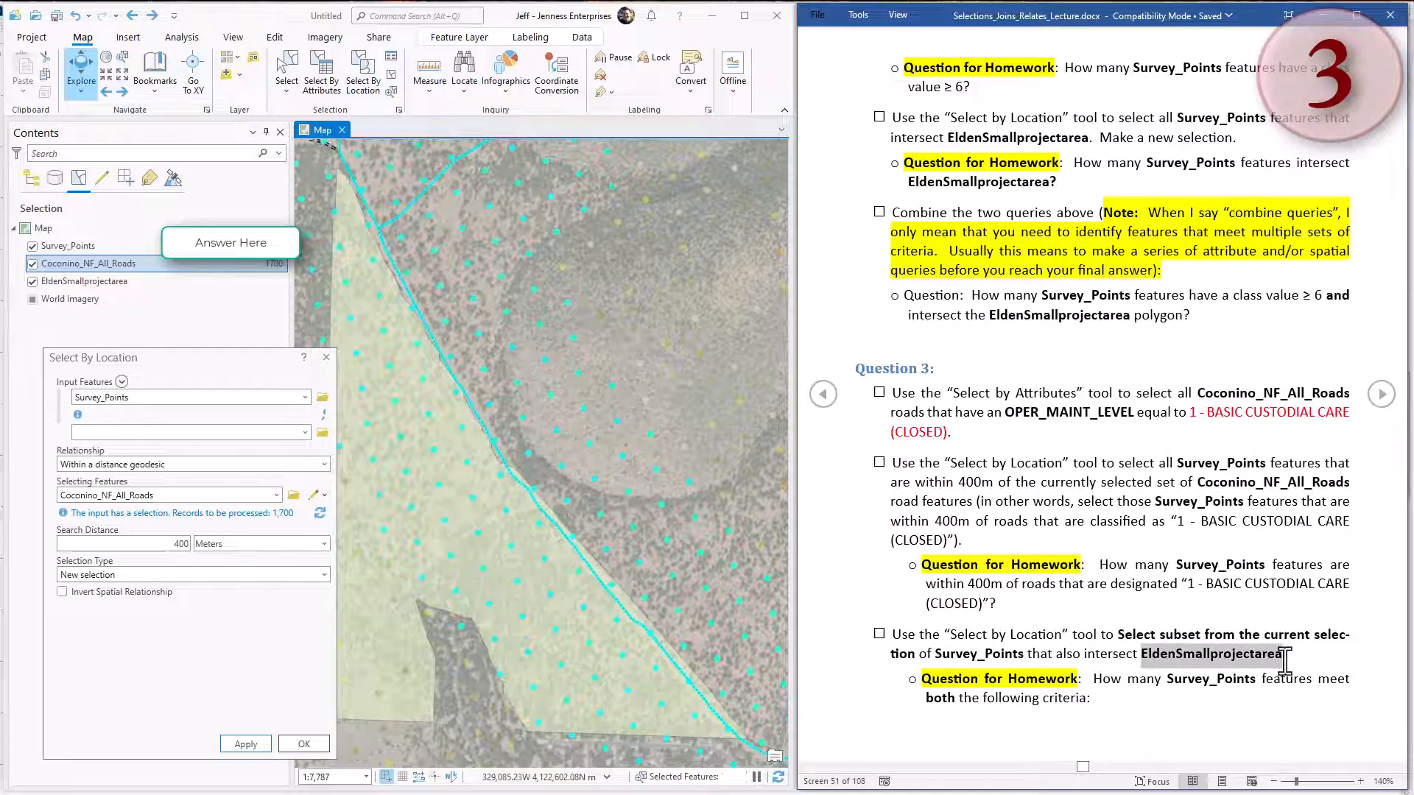
drag(223, 349, 182, 357)
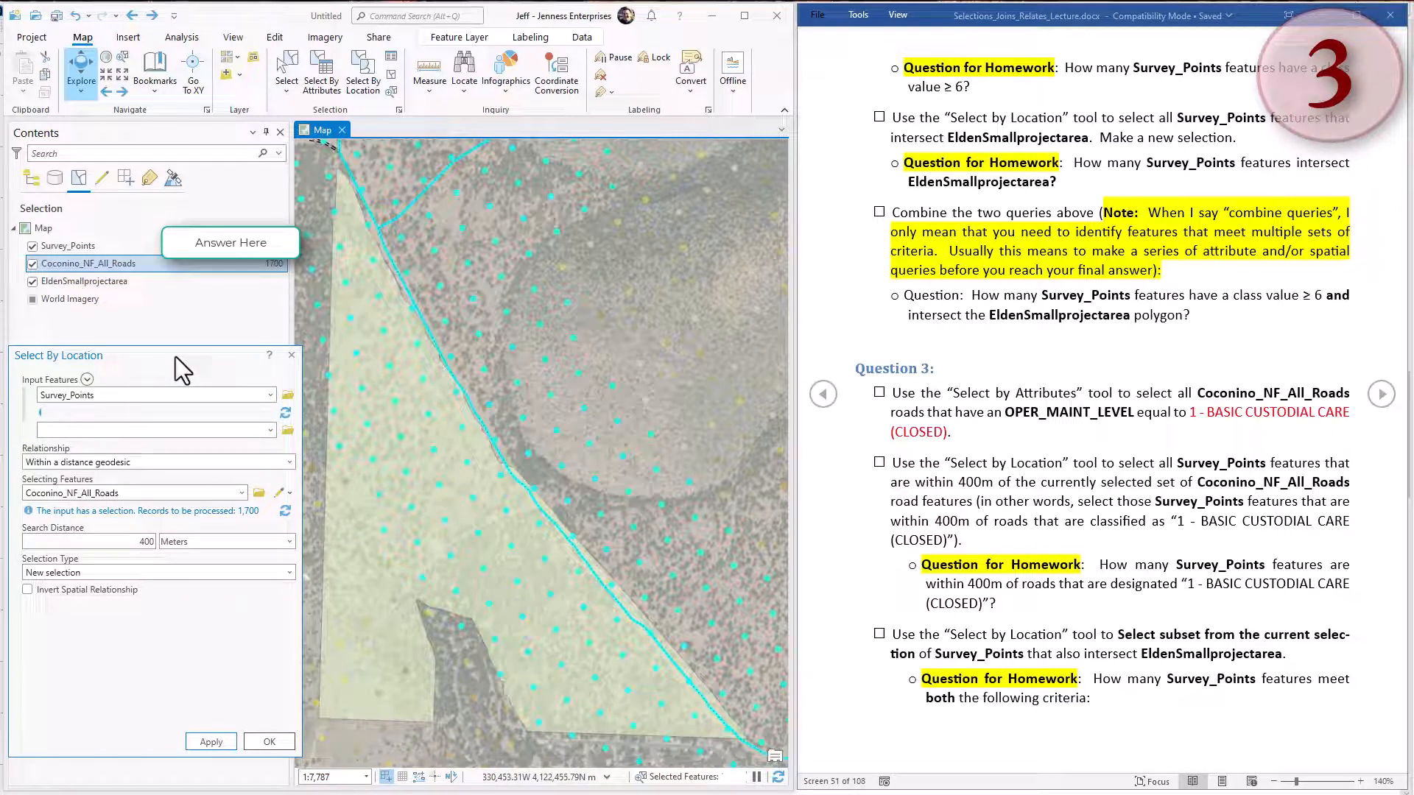
Set the Survey_Points location query to Intersect with EldenSmallprojectarea as the selecting features and a search distance of 0 meters.
click(184, 392)
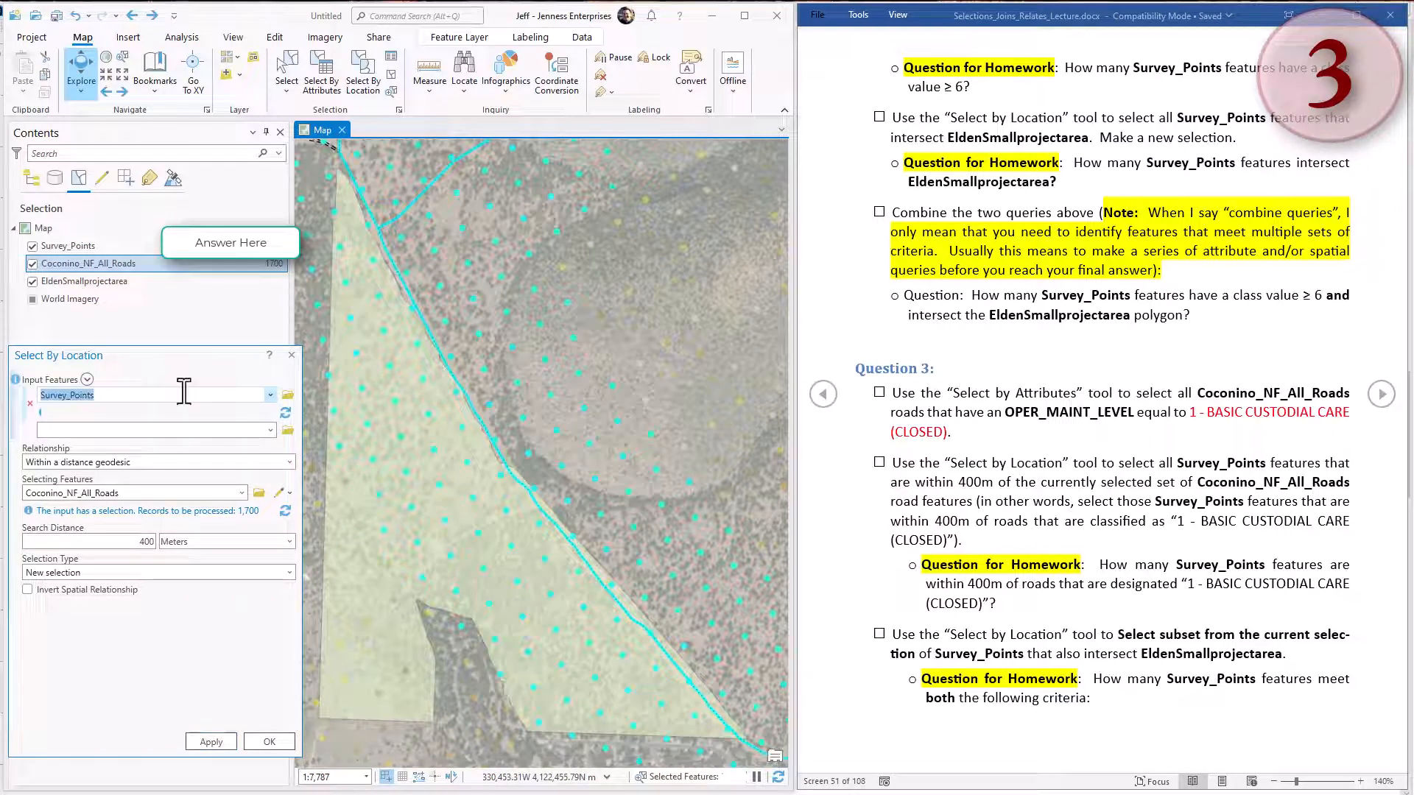
click(202, 493)
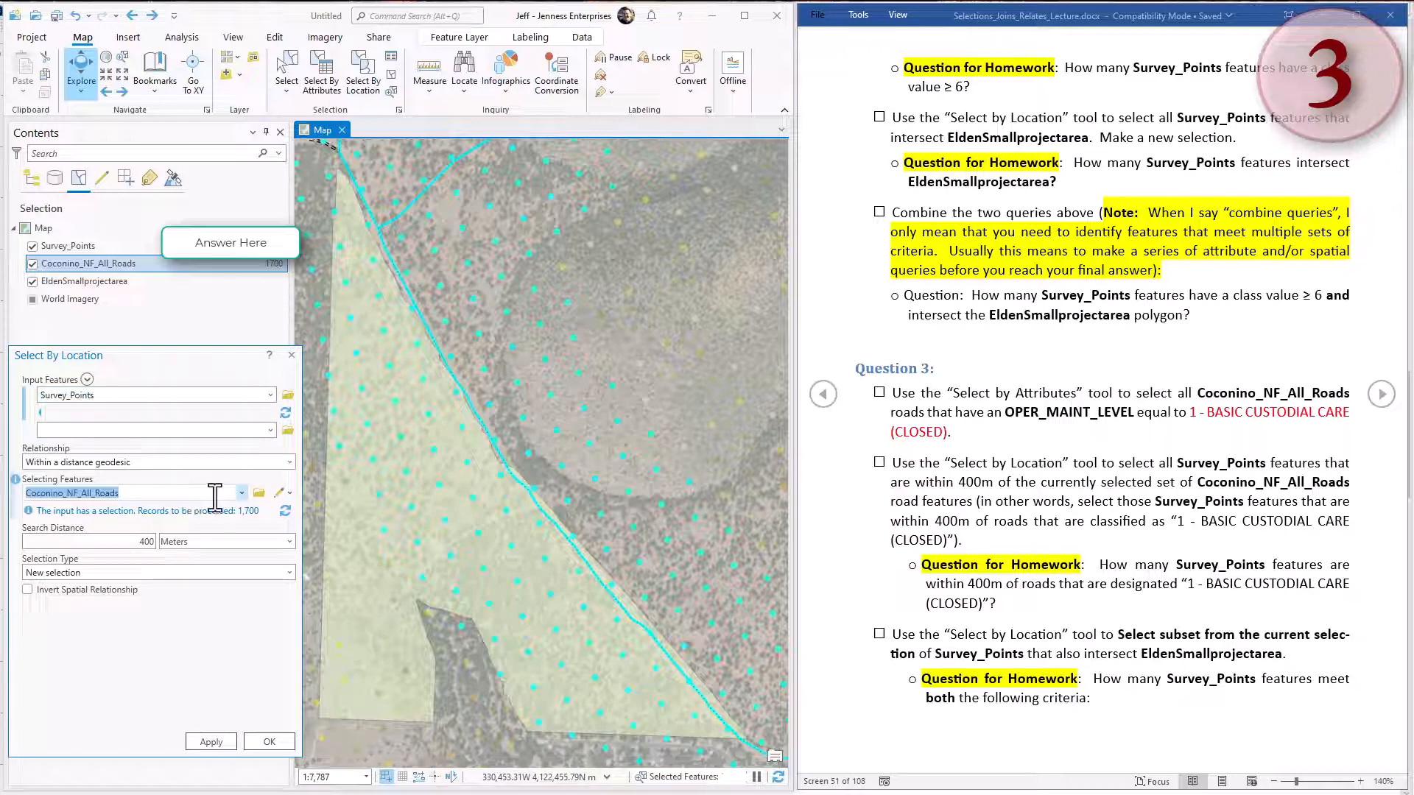
click(243, 493)
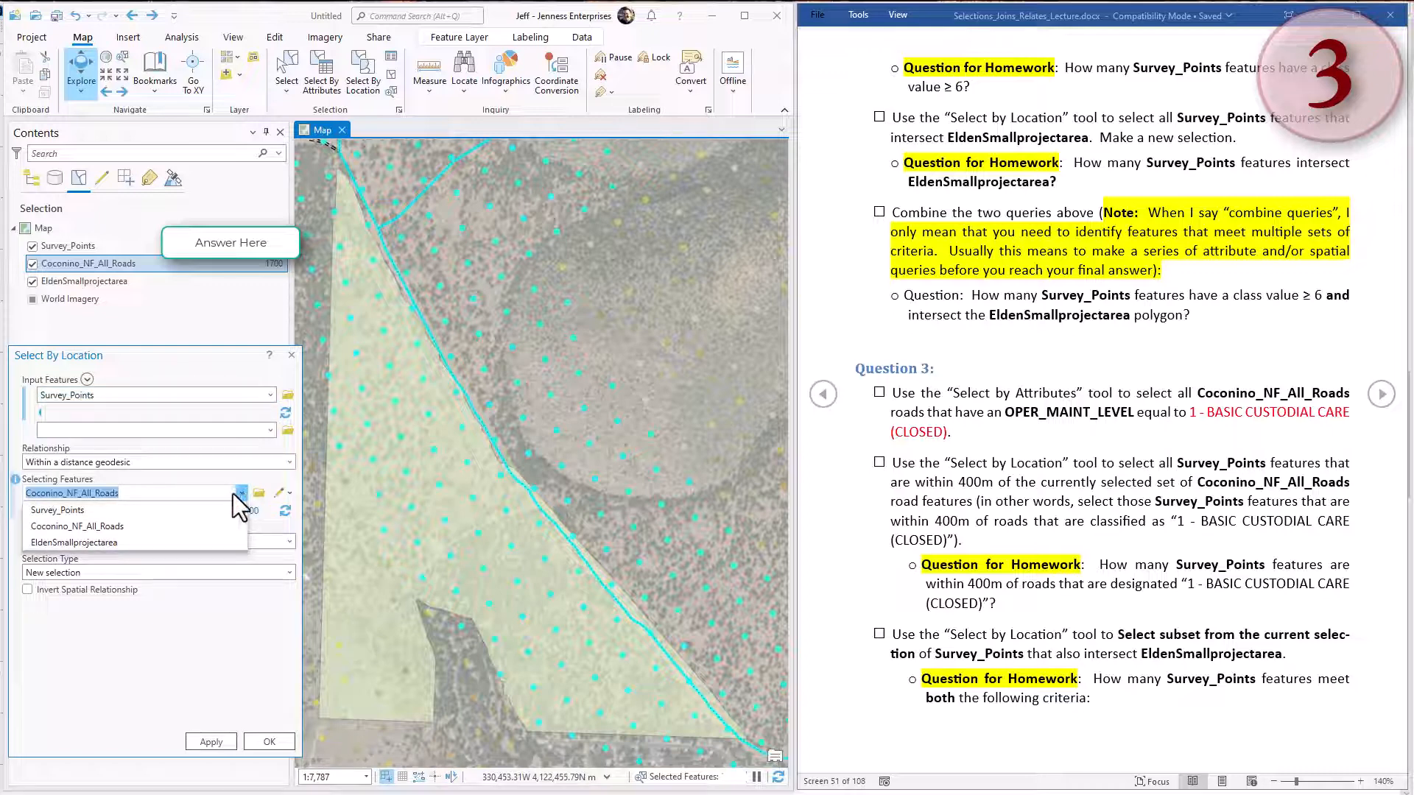
click(111, 543)
click(157, 462)
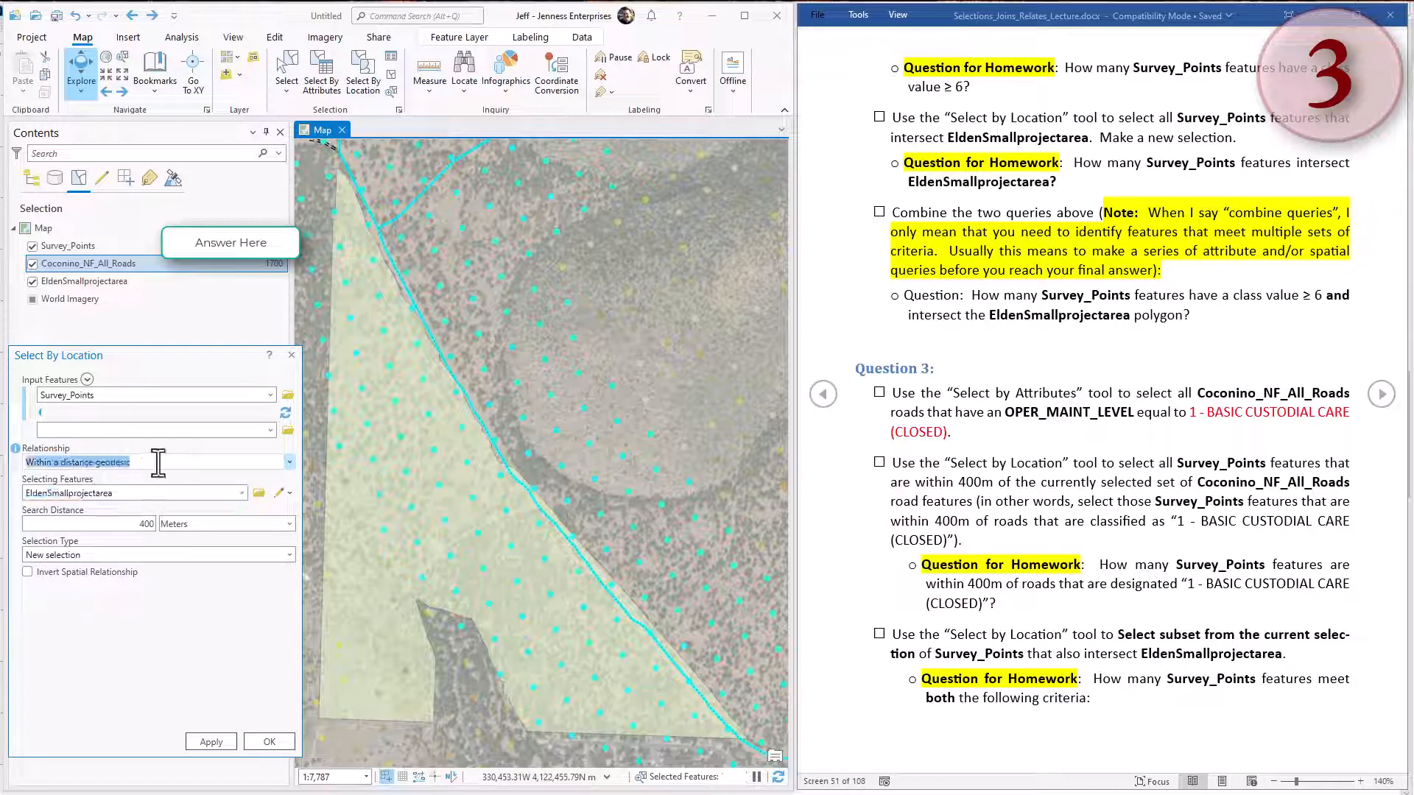
click(290, 462)
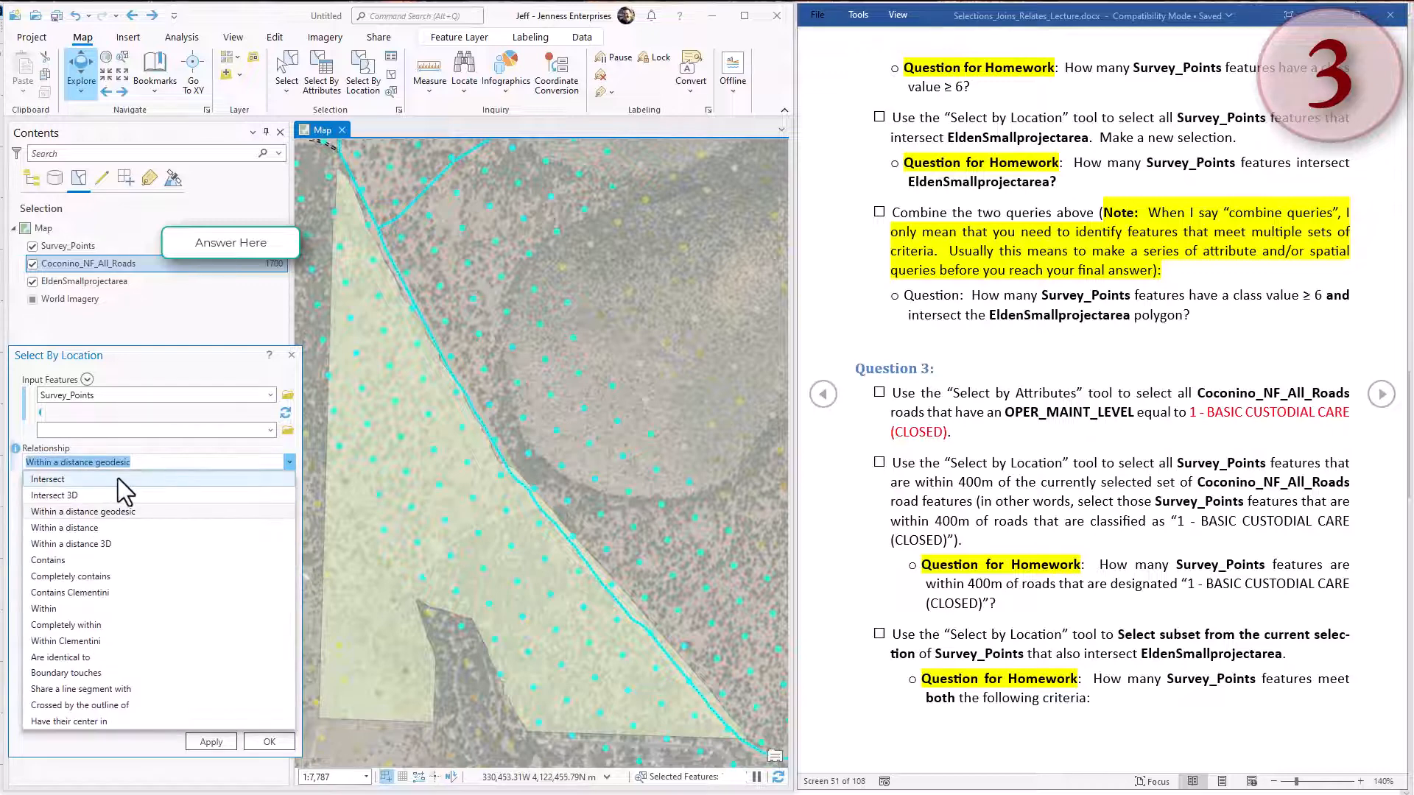
click(117, 479)
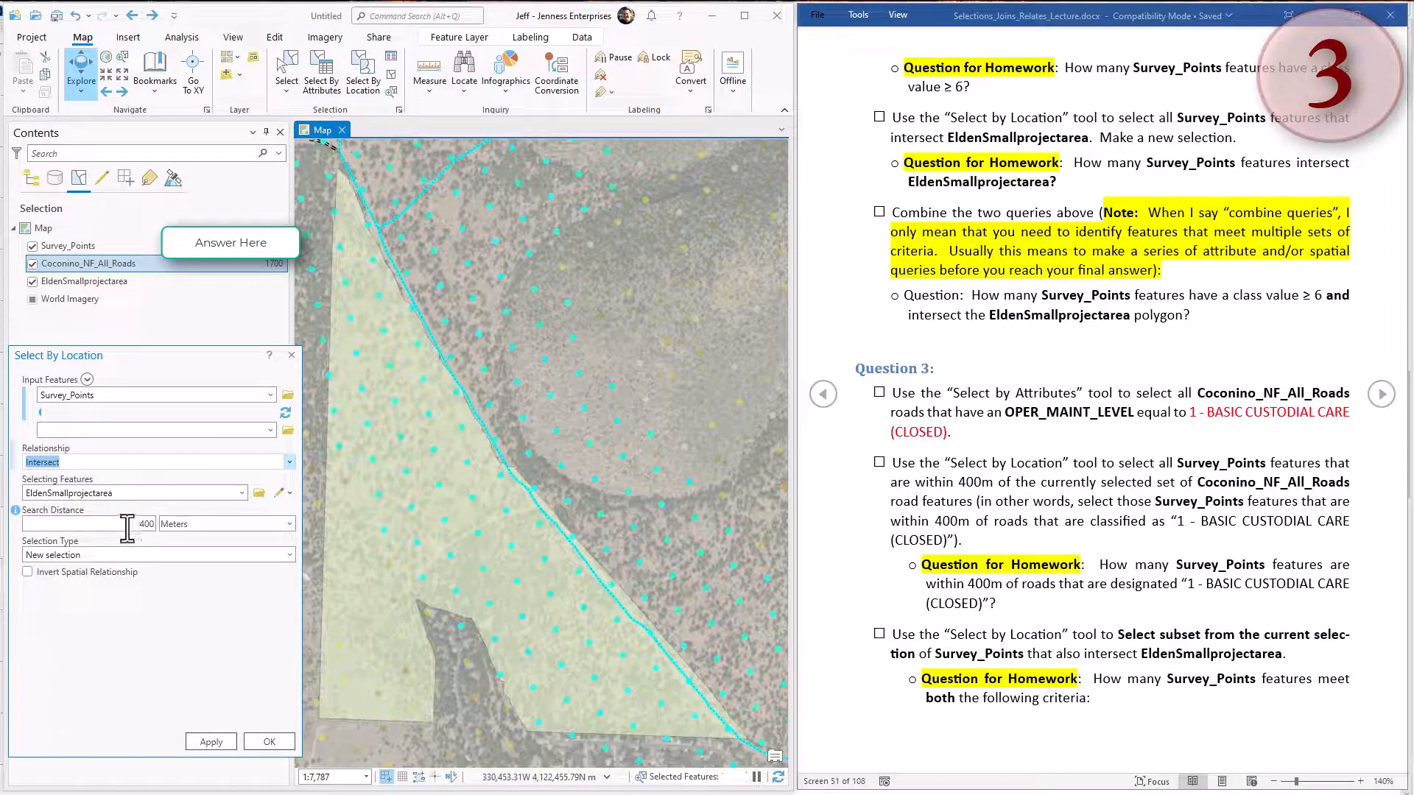
click(155, 523)
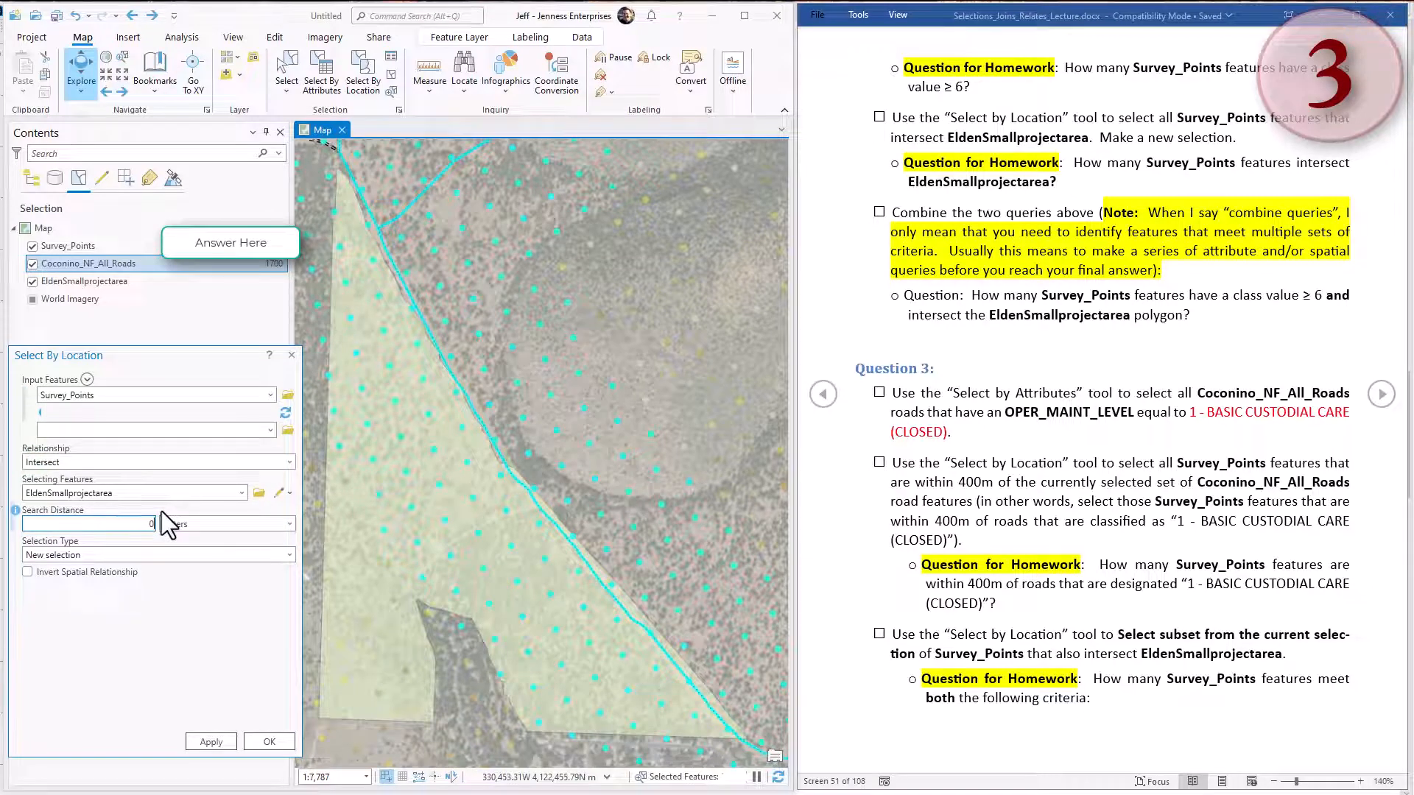
Run the location query on Survey_Points with the selection type Select subset from the current selection.
click(122, 556)
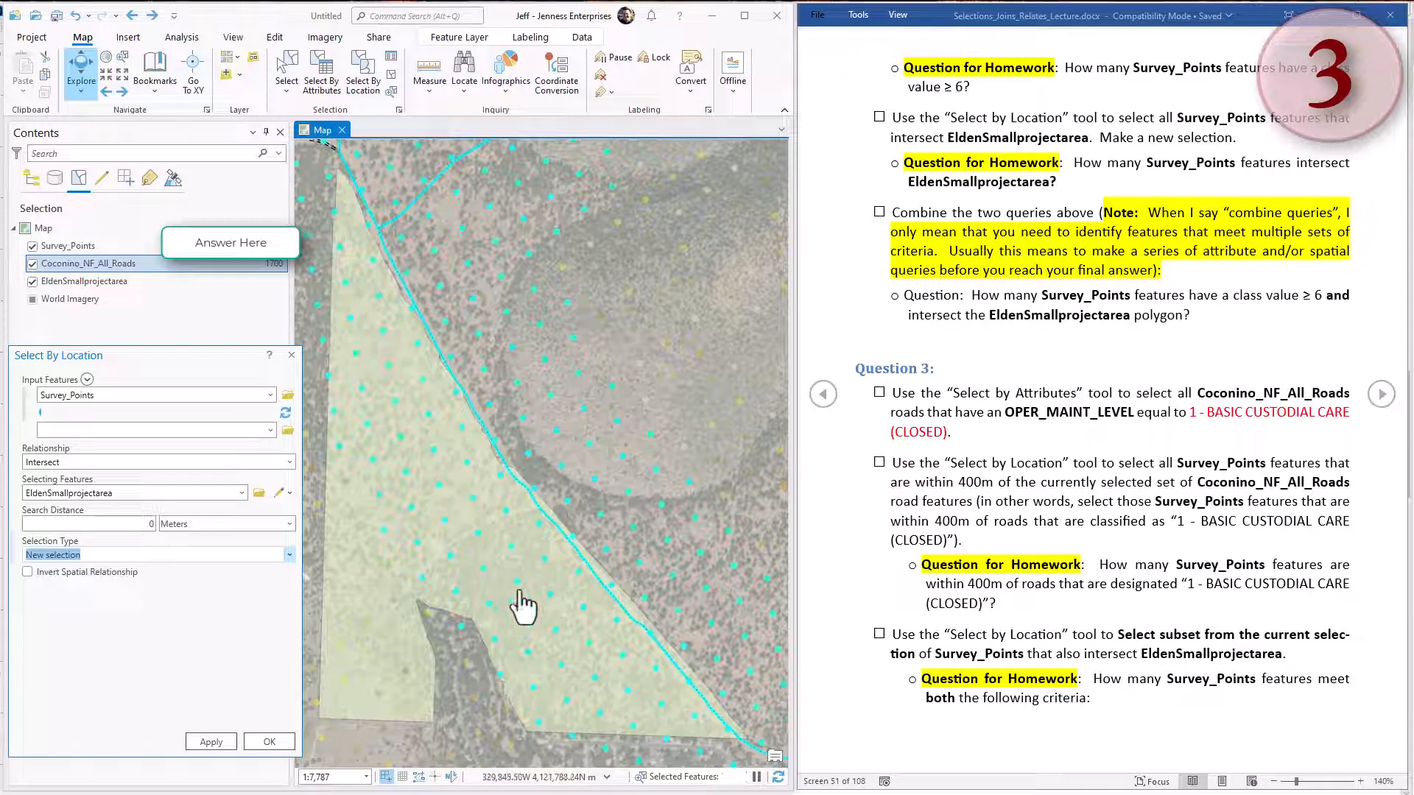
click(288, 556)
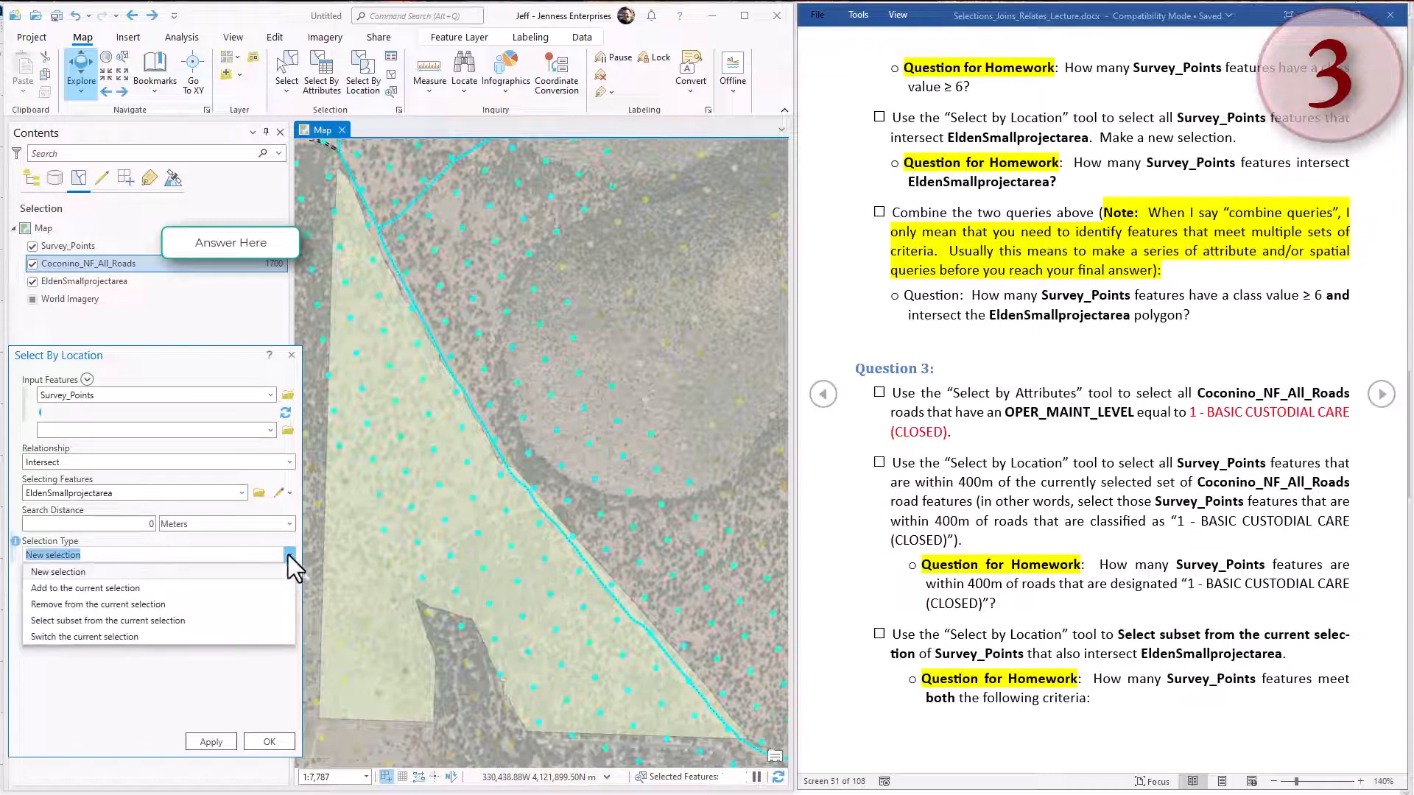
click(100, 619)
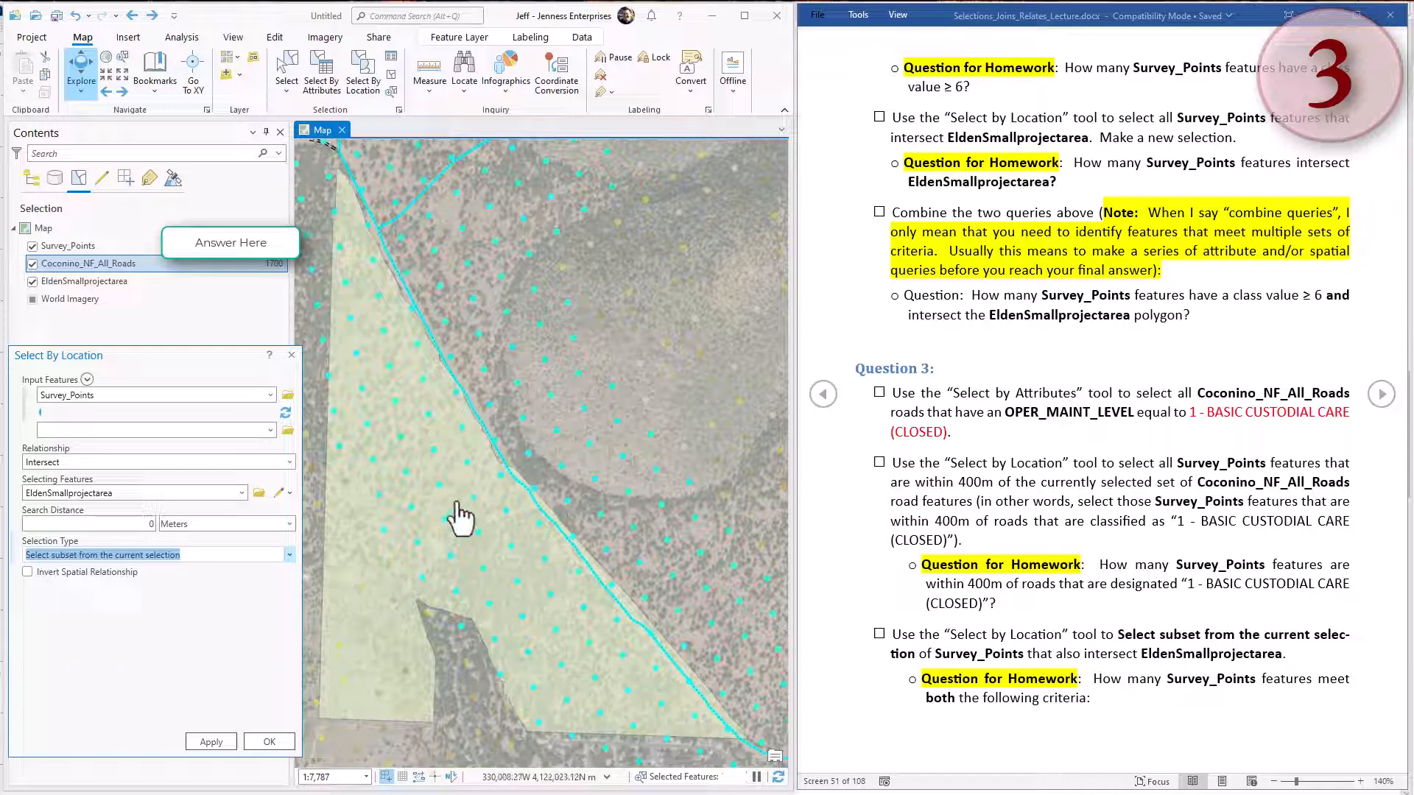
scroll(460, 519, down, 2)
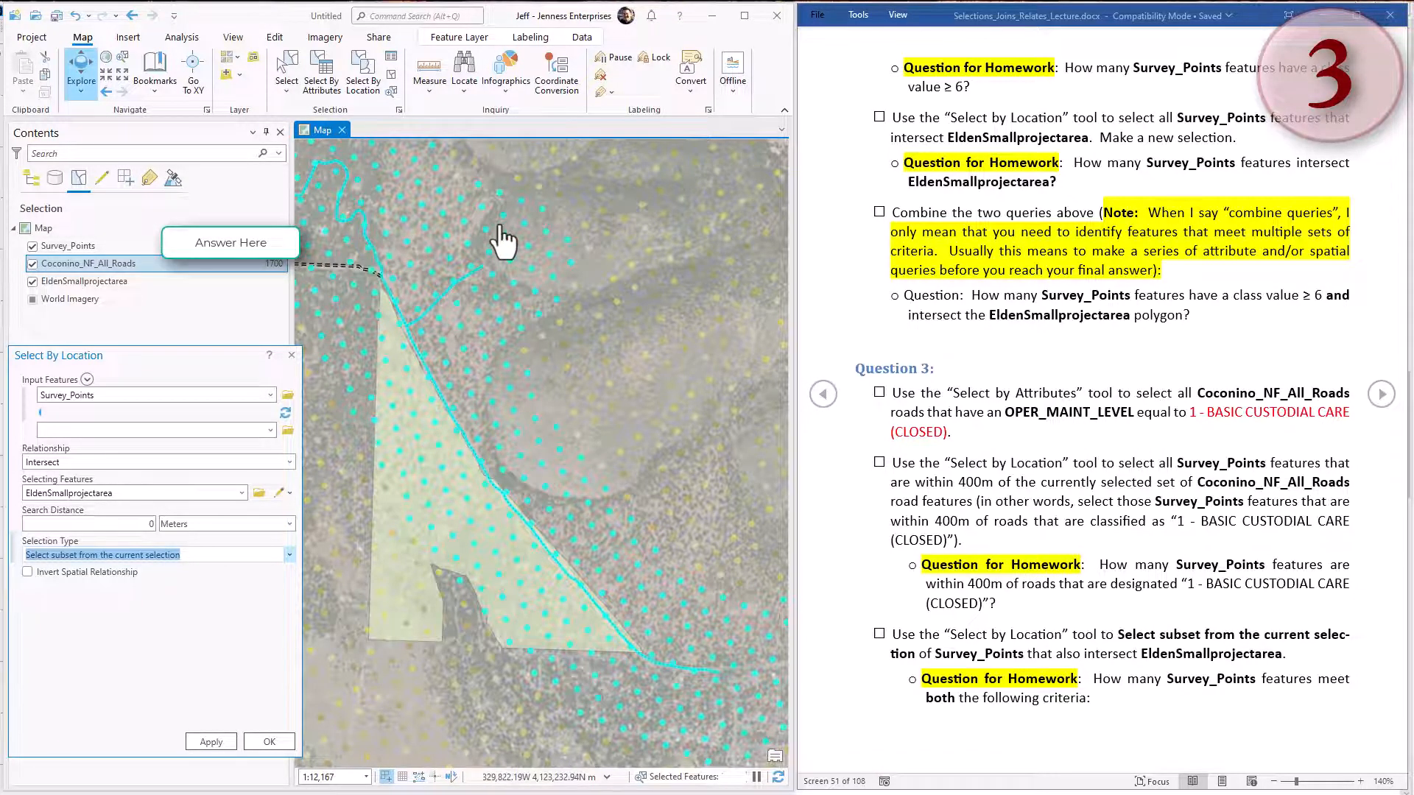
click(210, 742)
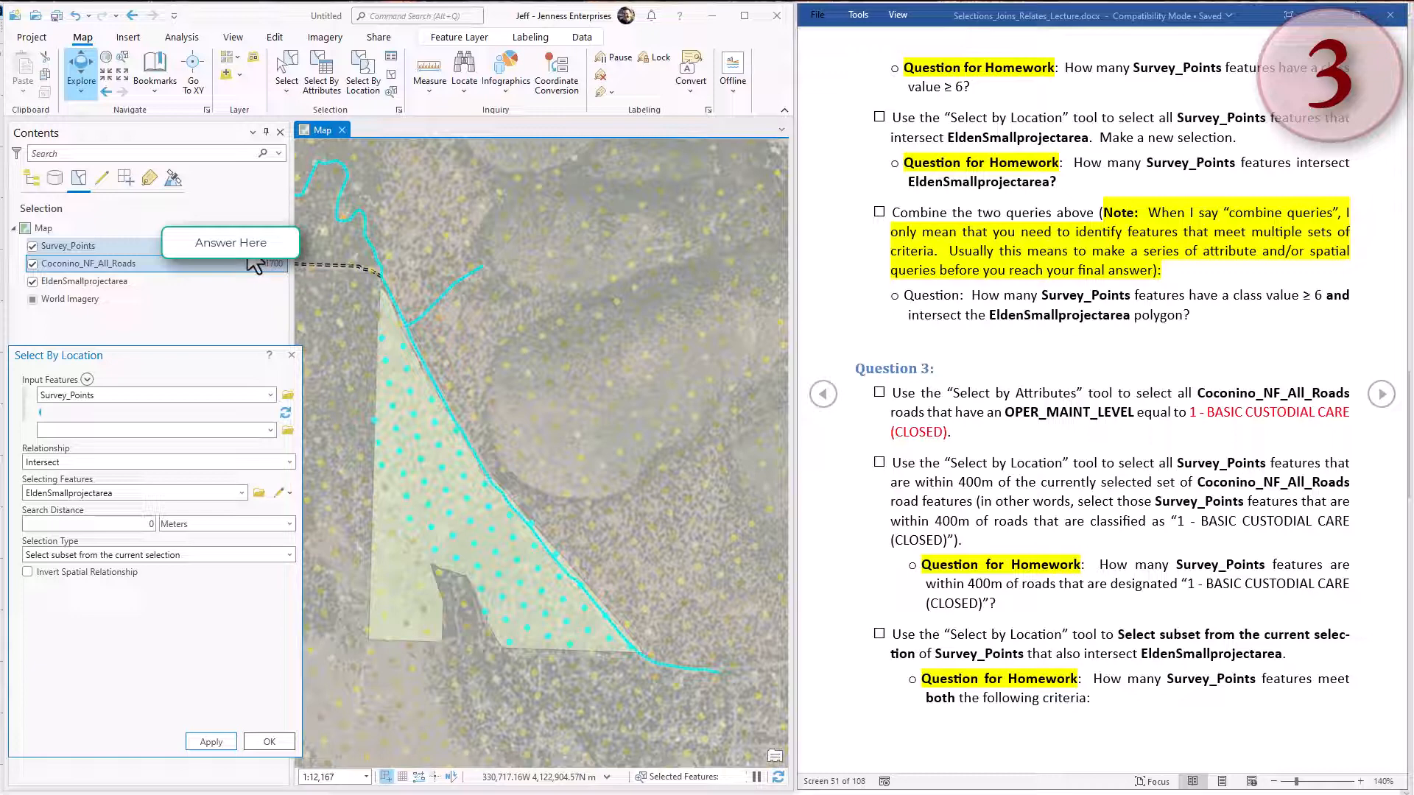
Read Question 4 in the Word document, marking its three criteria on road distance, EldenSmallprojectarea and Class value.
click(1048, 479)
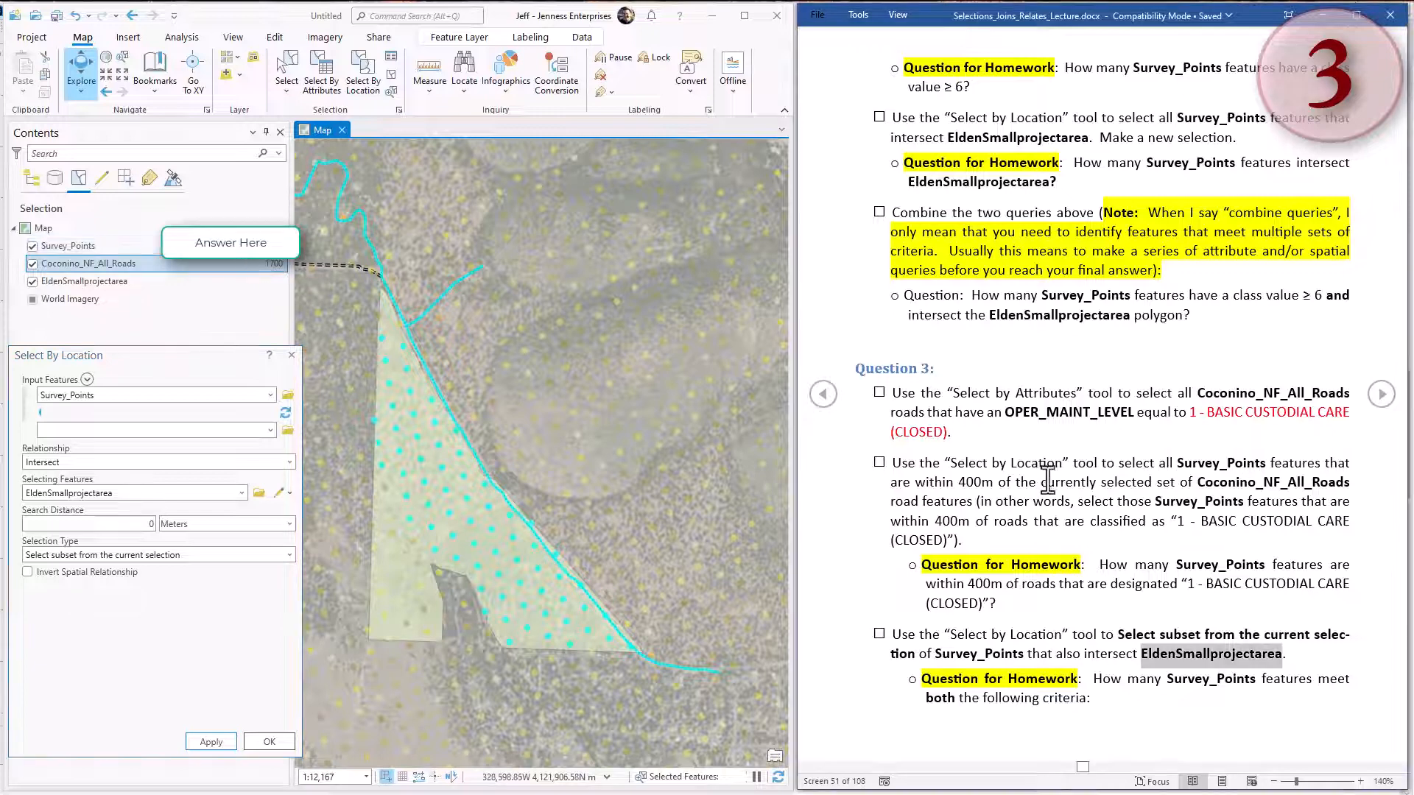
click(1377, 395)
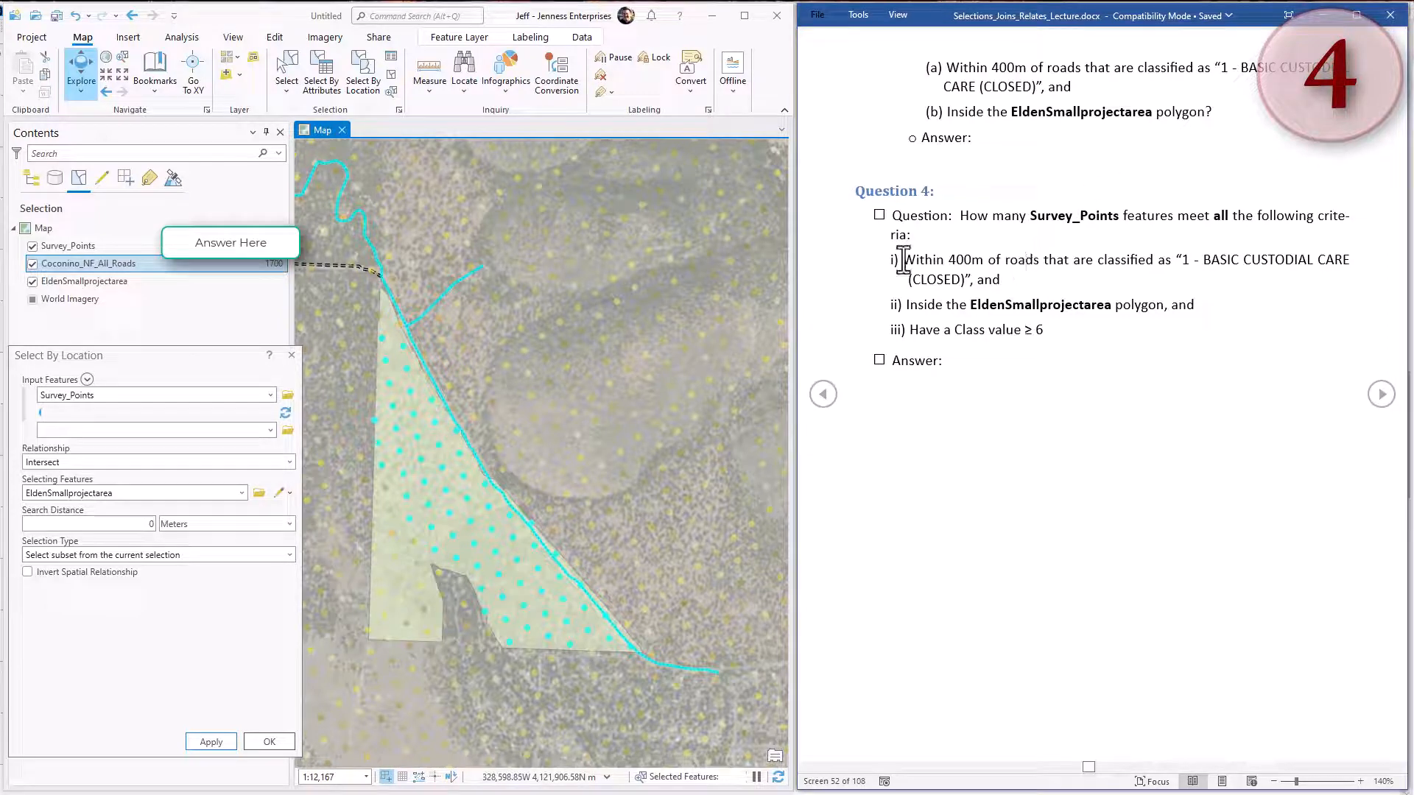
drag(906, 259, 1056, 276)
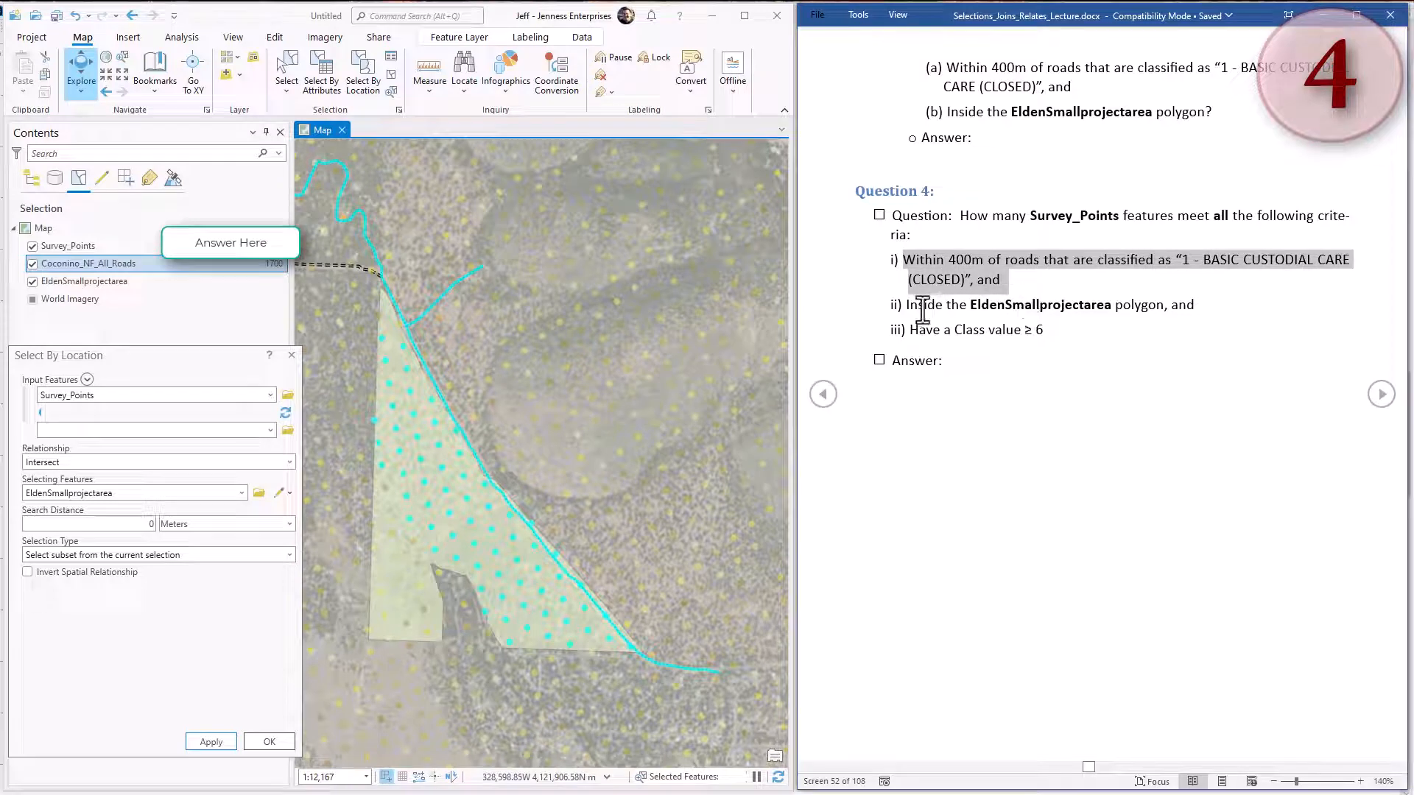
drag(926, 305, 1168, 317)
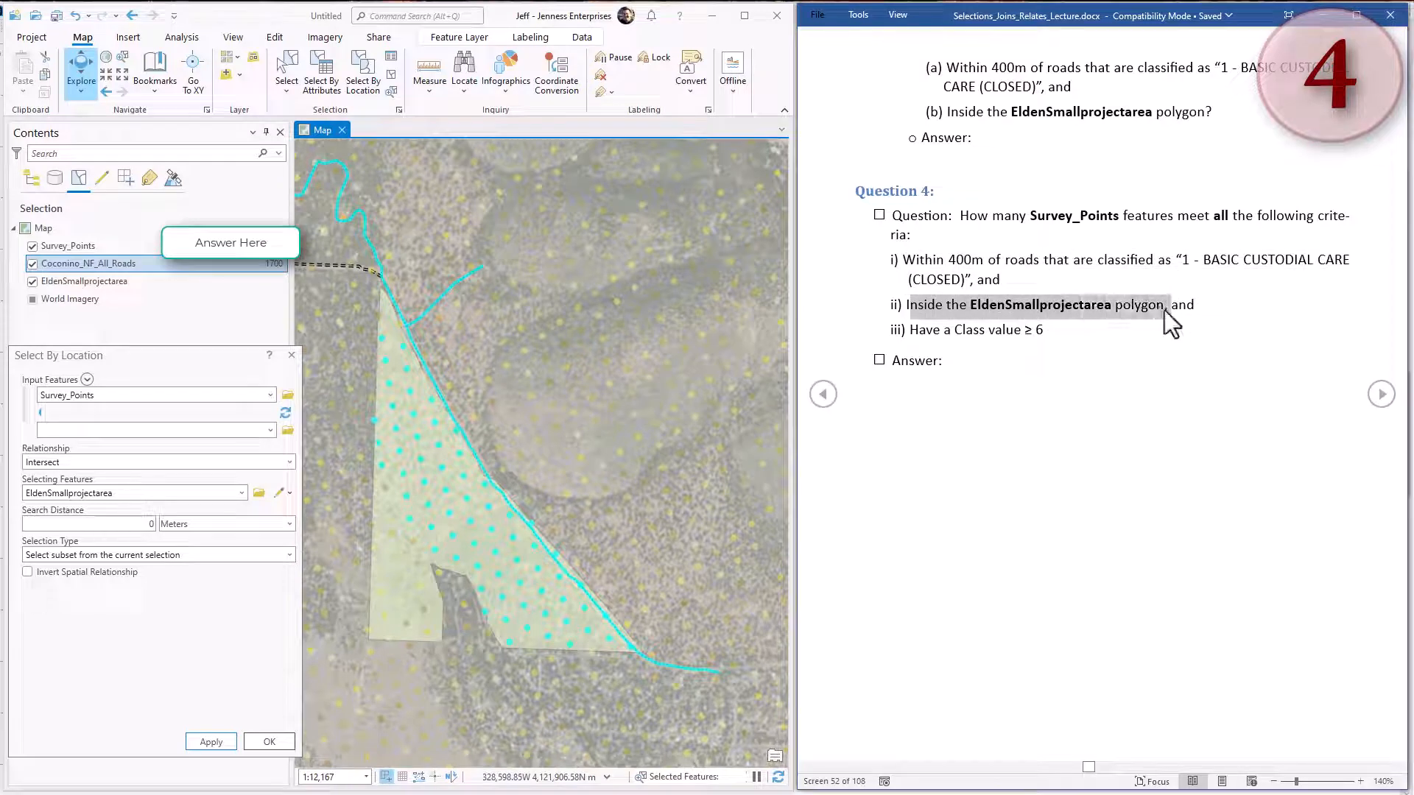
click(1000, 324)
drag(910, 330, 1045, 331)
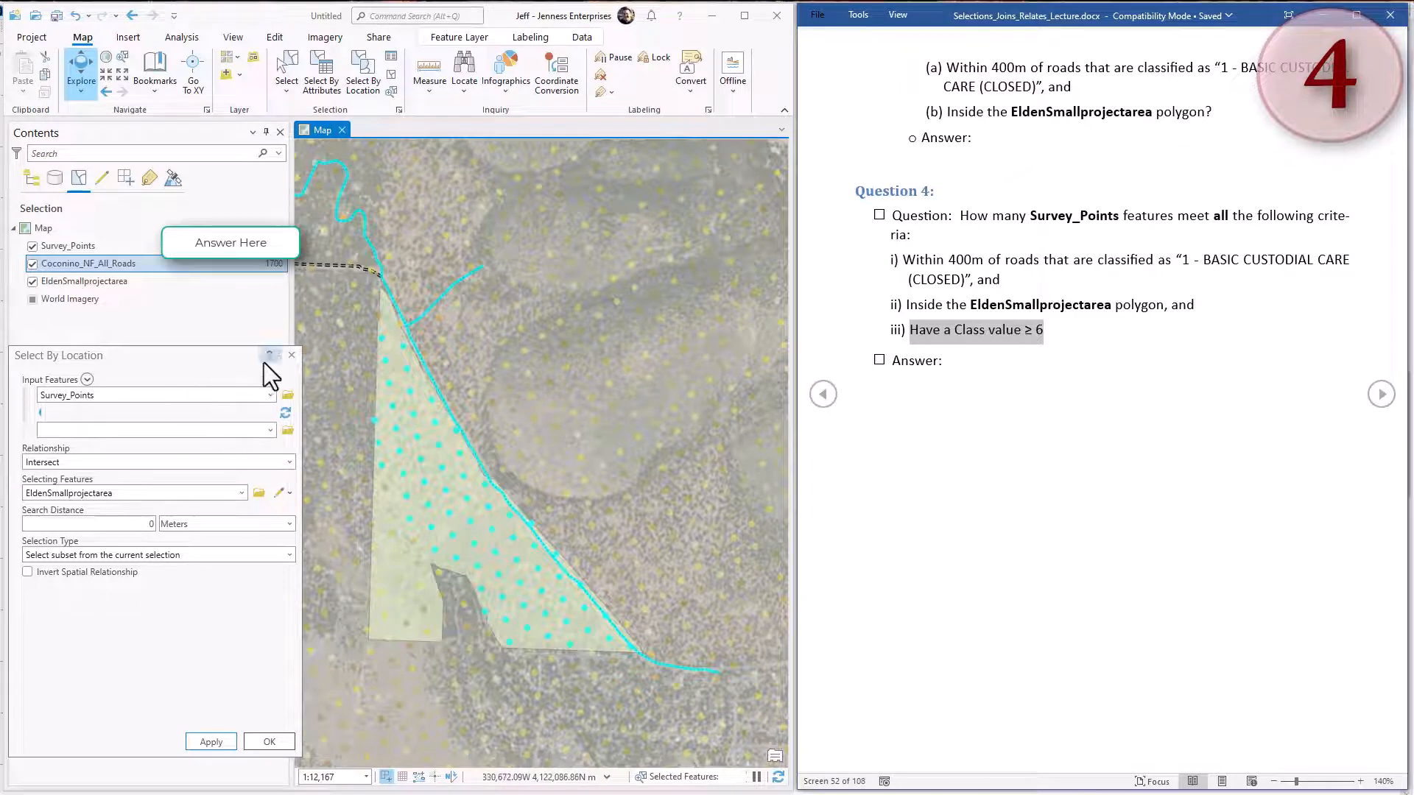
Close the location query in ArcGIS Pro and start Select By Attributes on Survey_Points, removing the old OPER_MAINT_LEVEL expression.
click(292, 354)
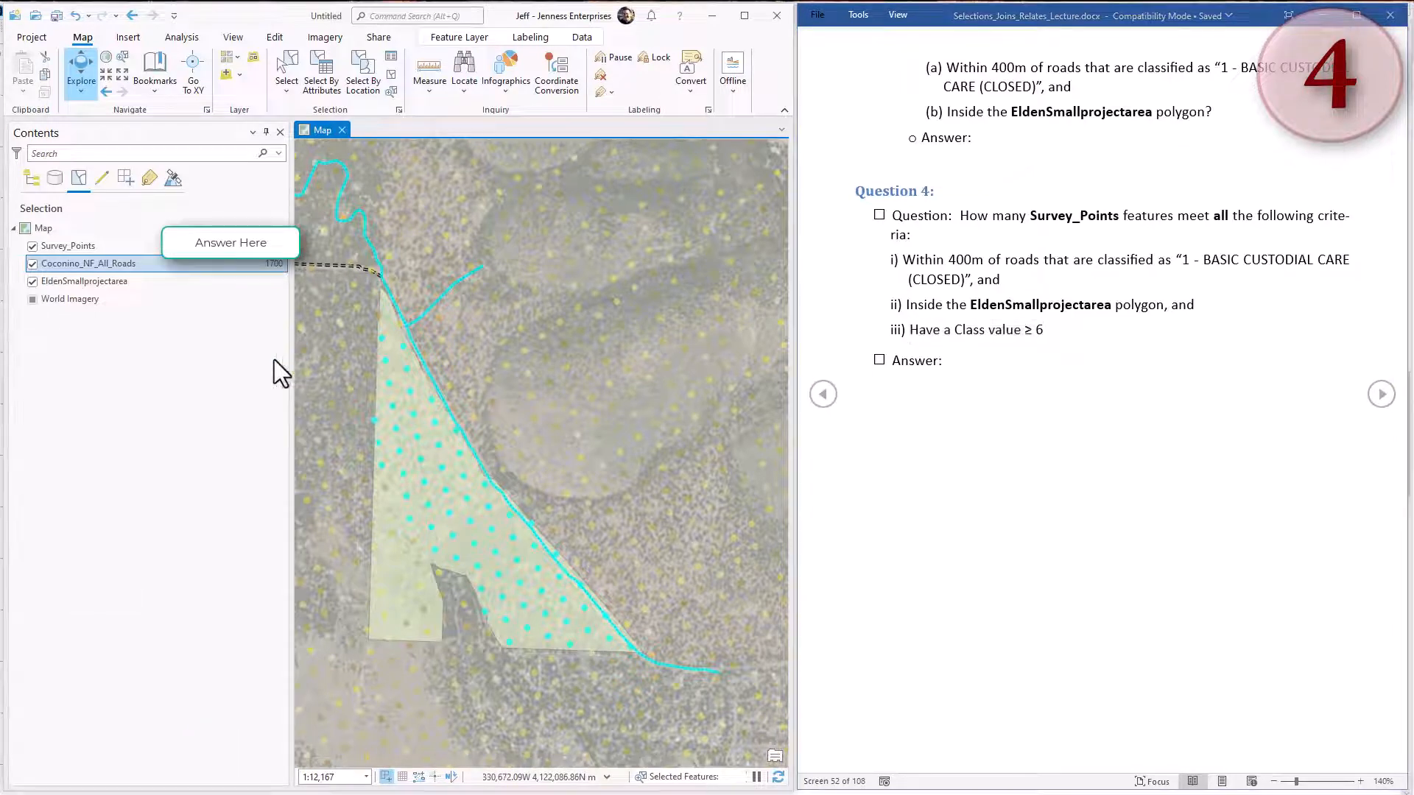
click(326, 78)
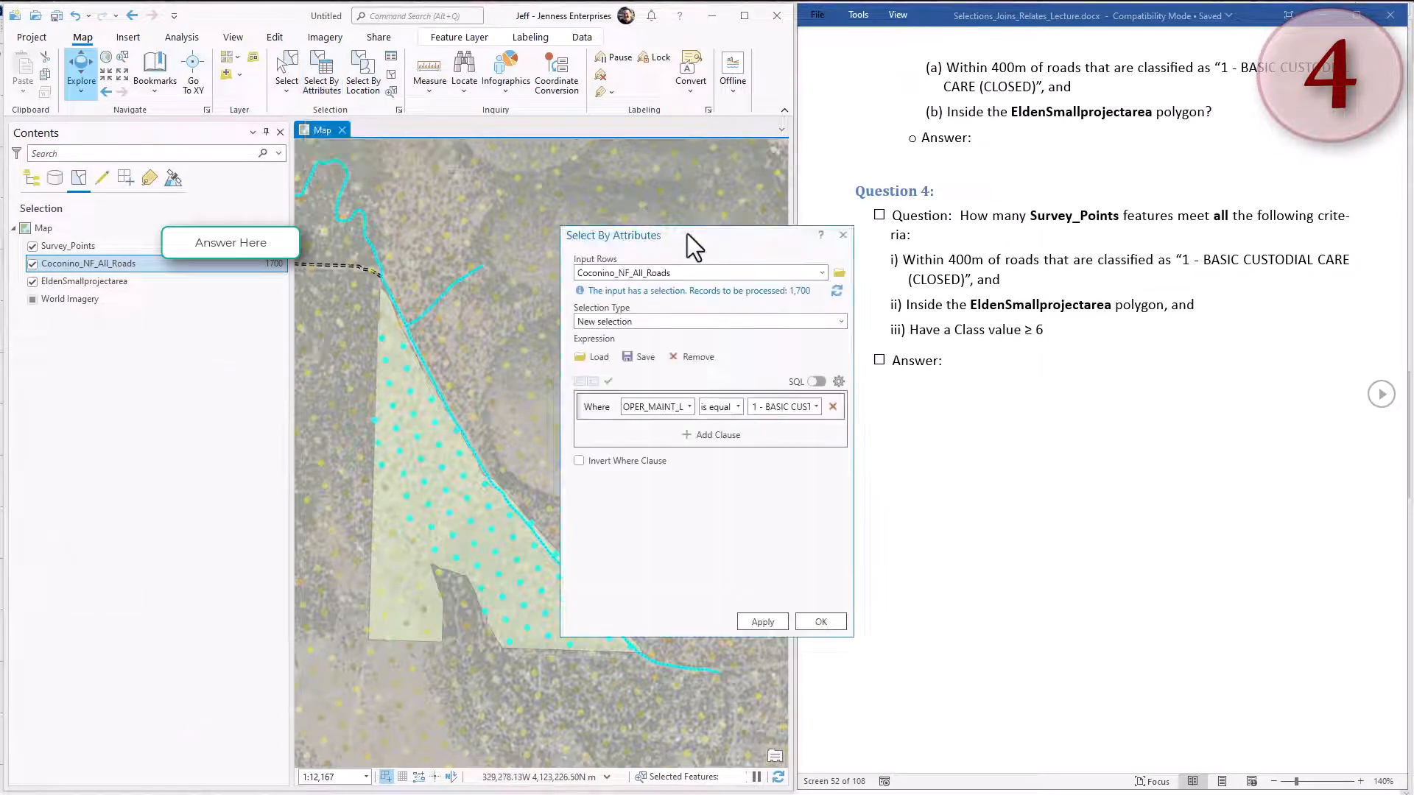
drag(690, 237, 192, 335)
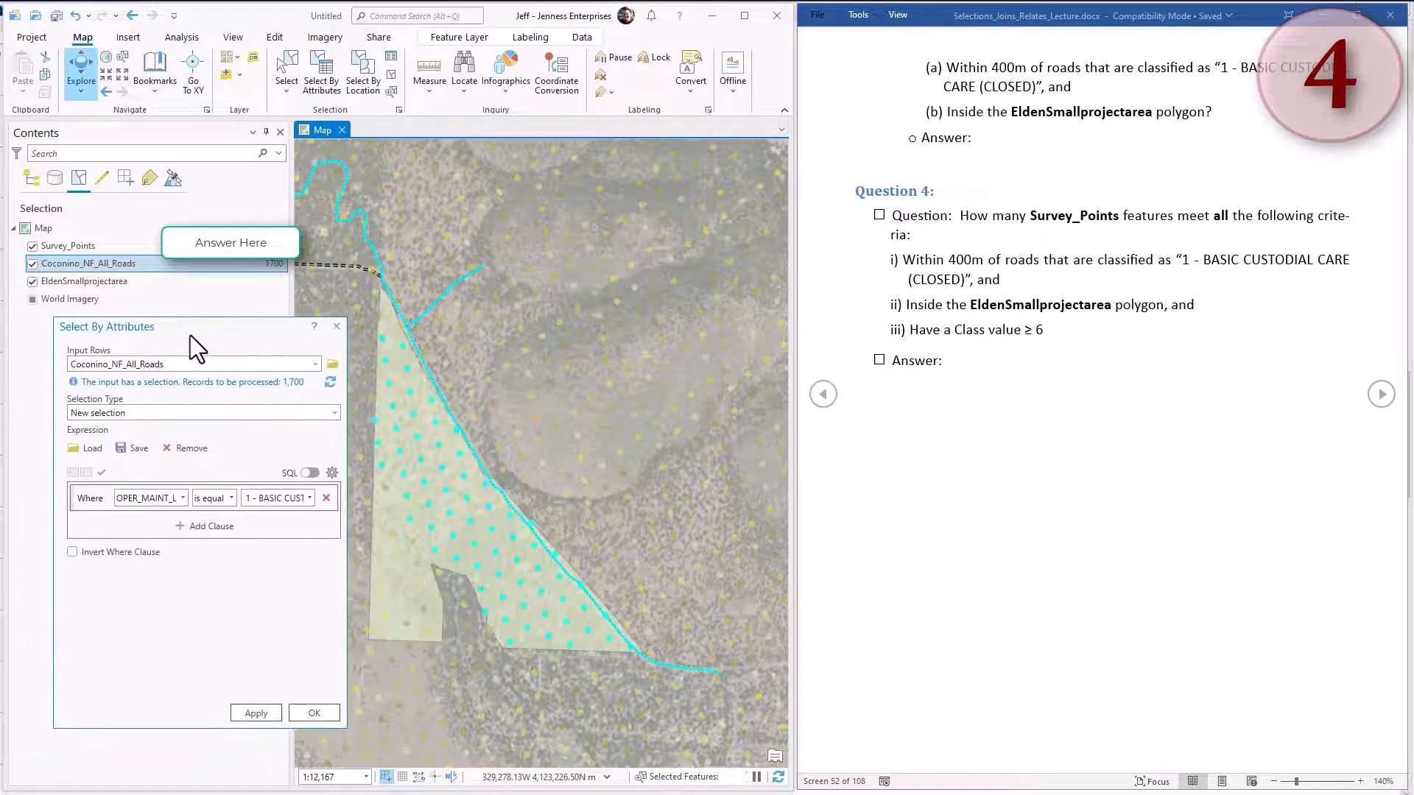
click(317, 363)
click(148, 381)
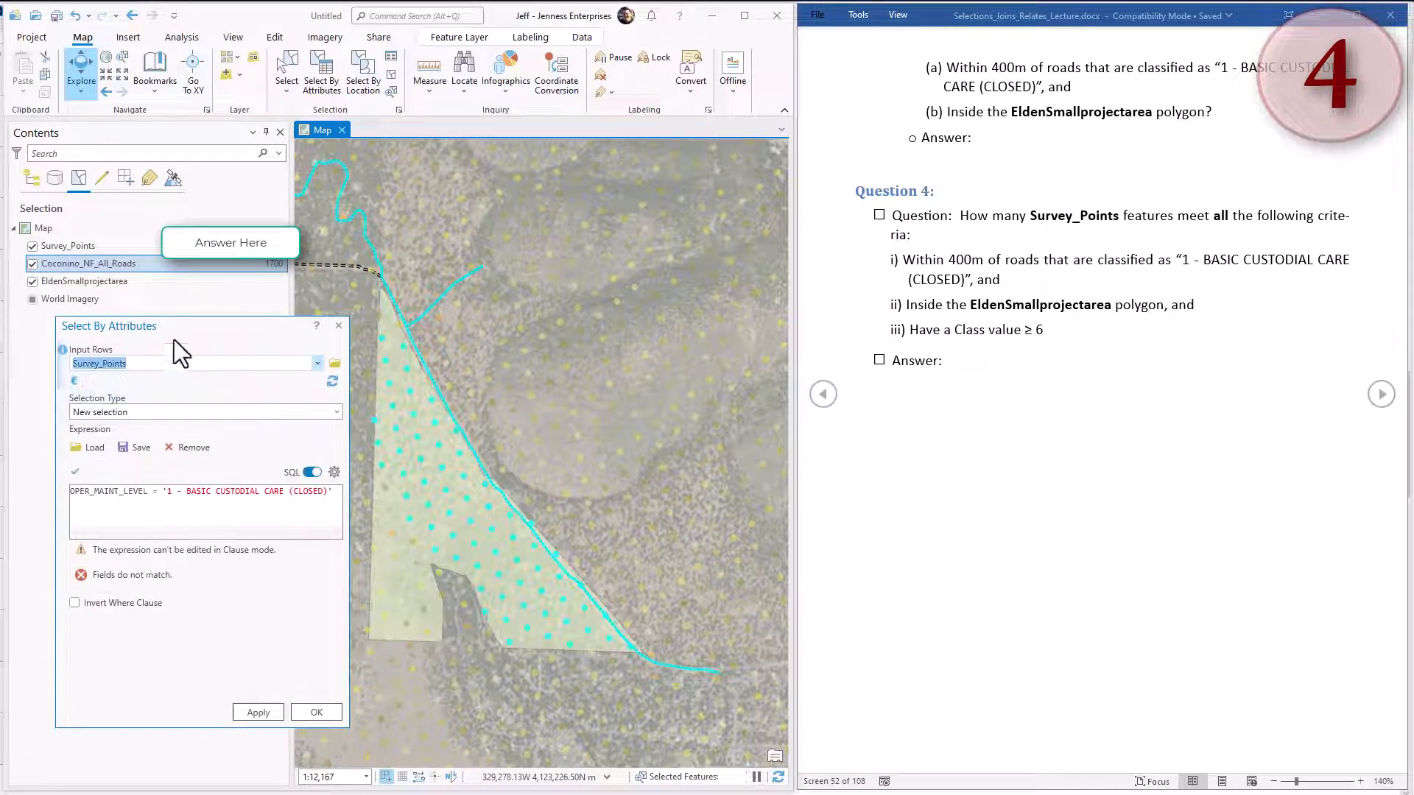
click(167, 444)
Select the subset of the currently selected Survey_Points where Class is greater than or equal to 6.
click(206, 532)
click(134, 576)
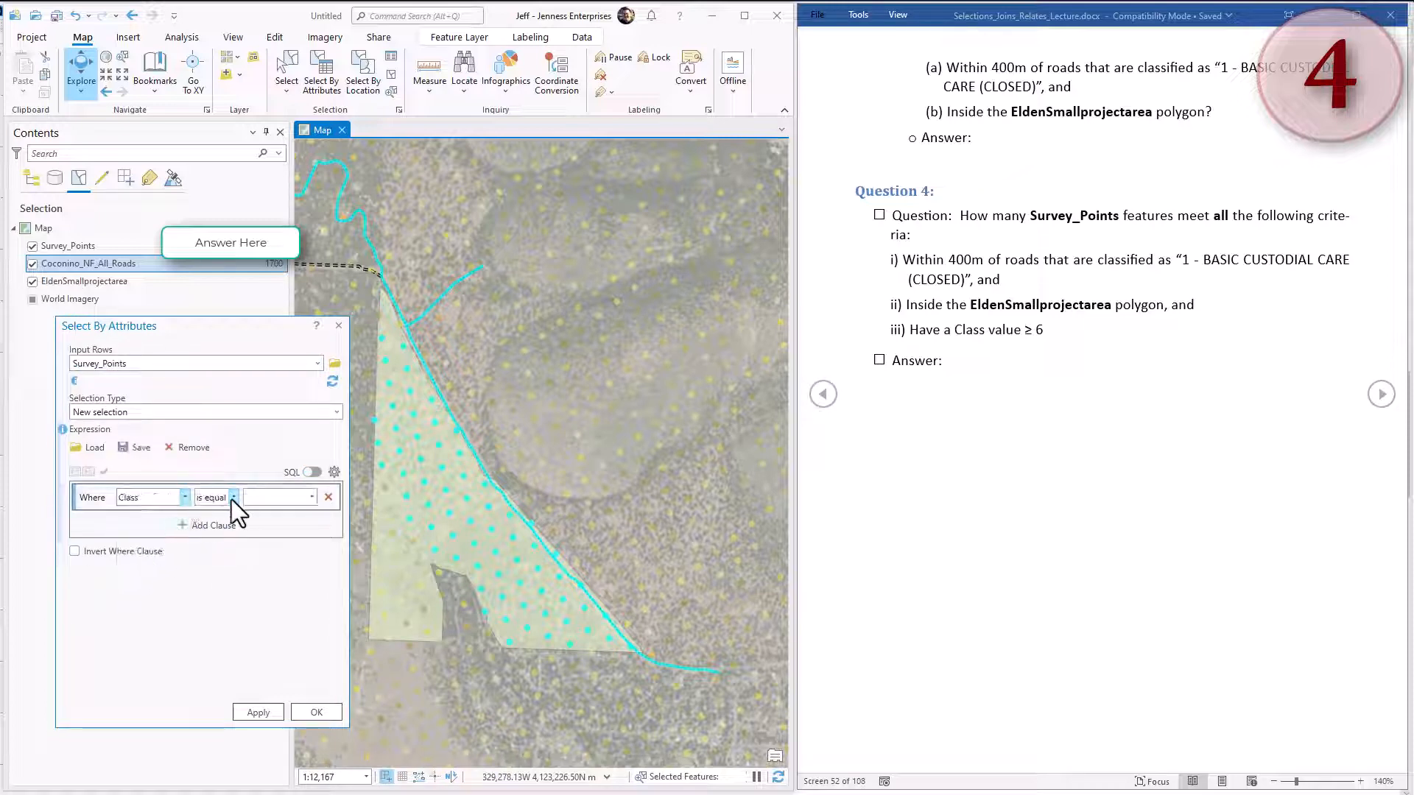
click(233, 498)
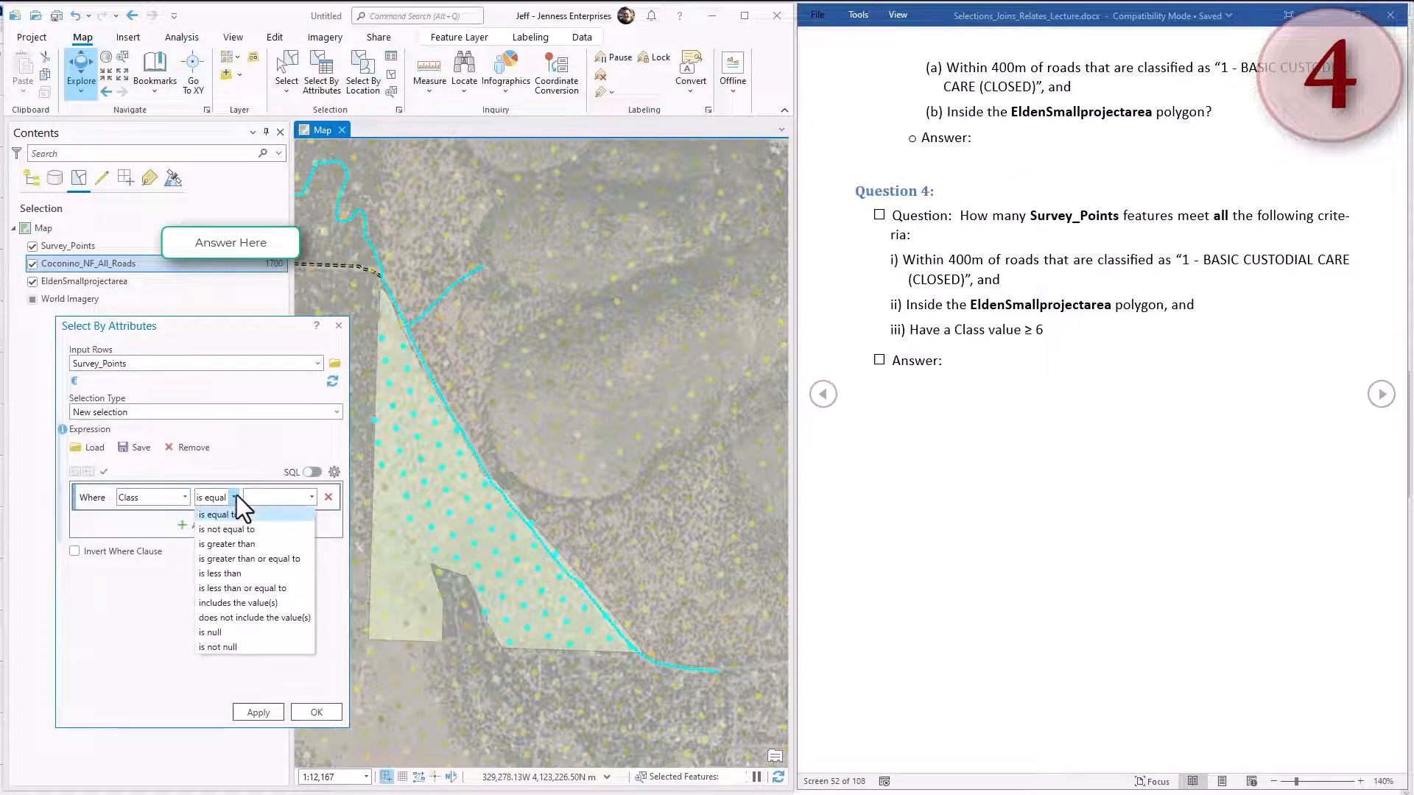
click(228, 564)
click(274, 501)
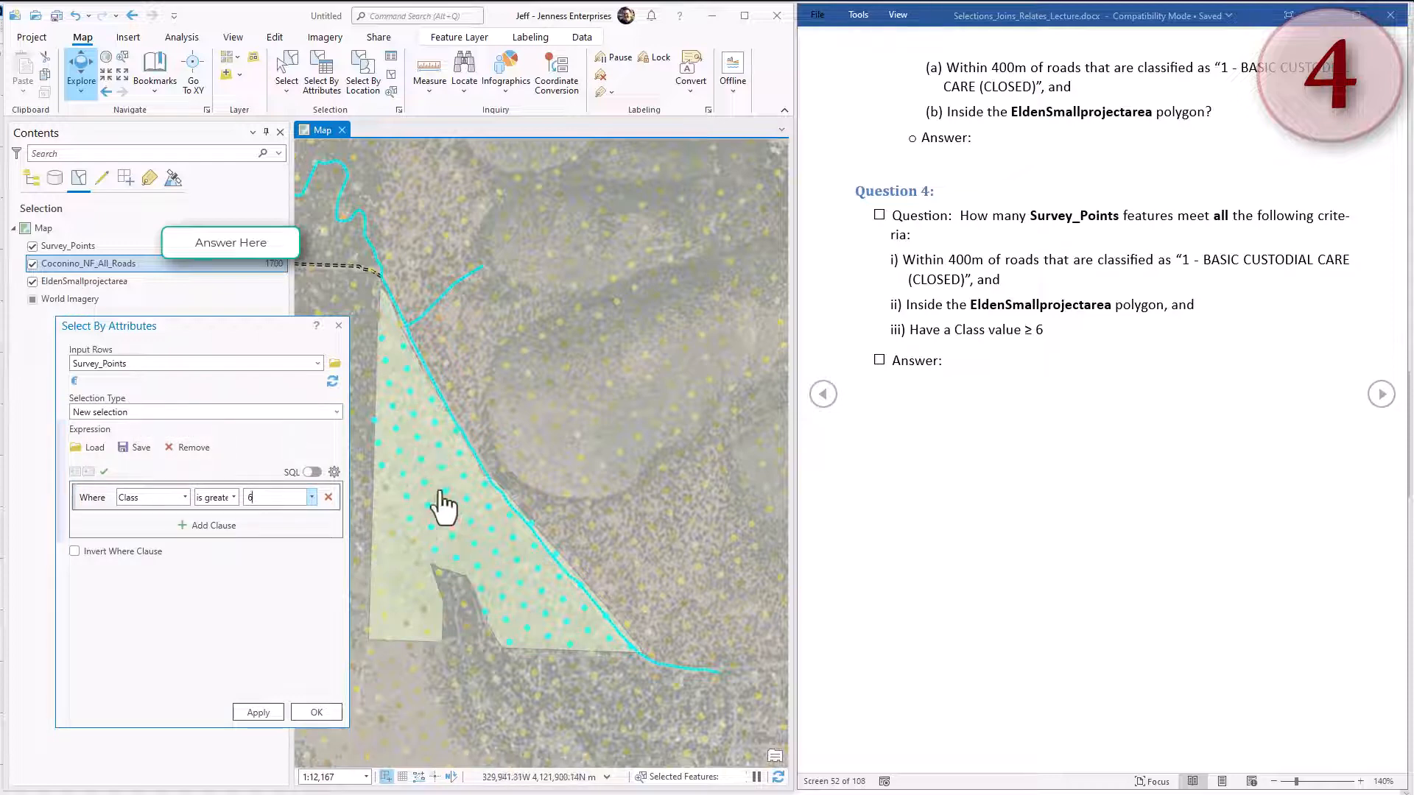
click(336, 411)
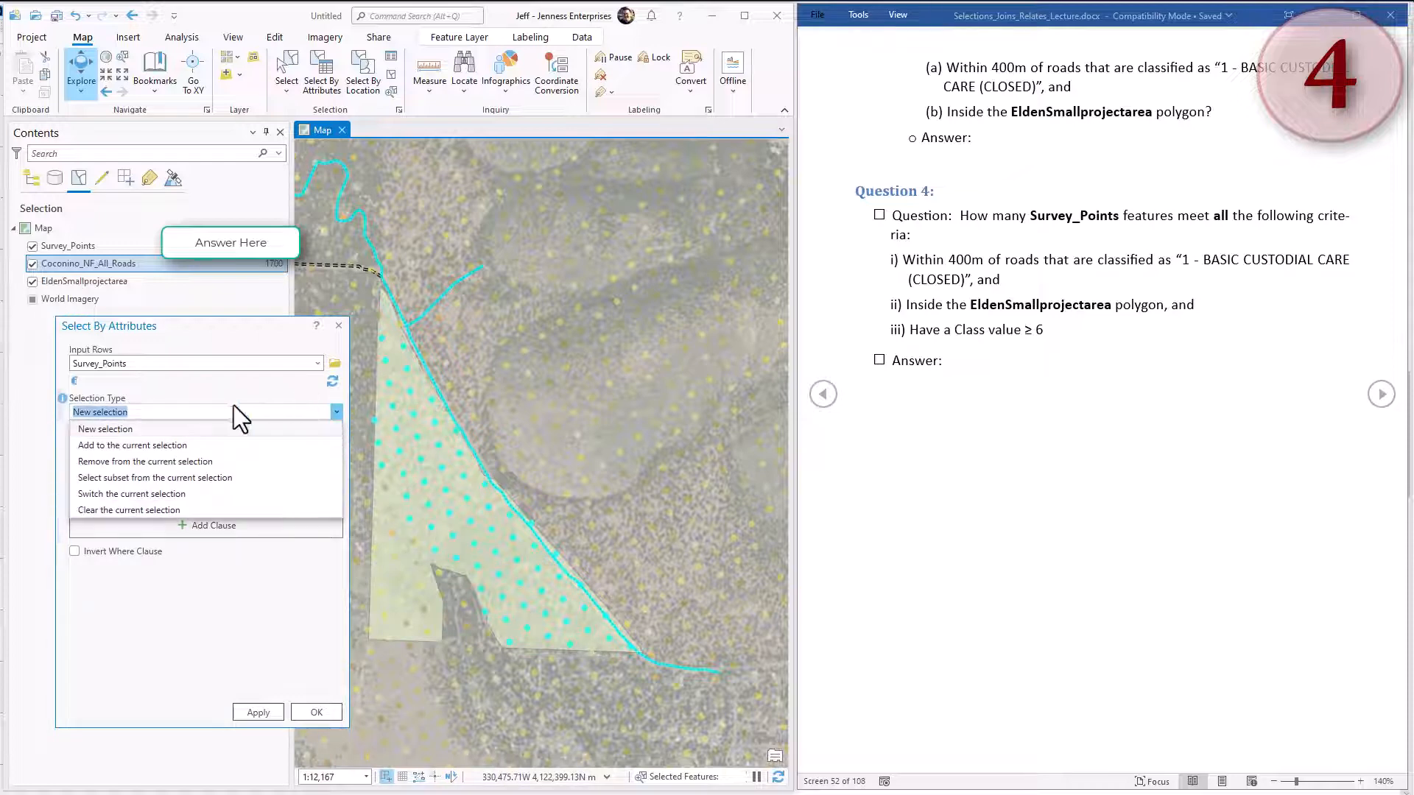
click(144, 477)
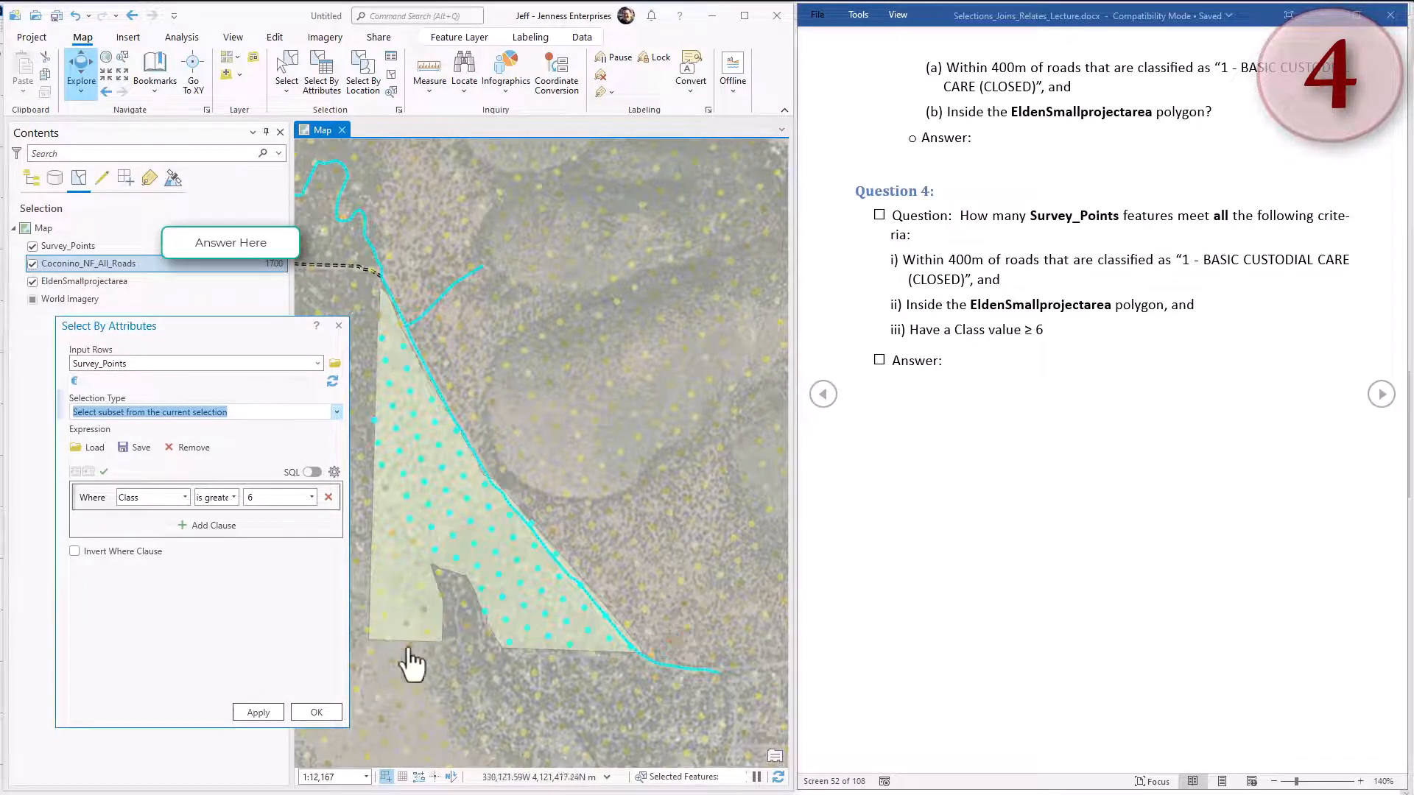
click(302, 715)
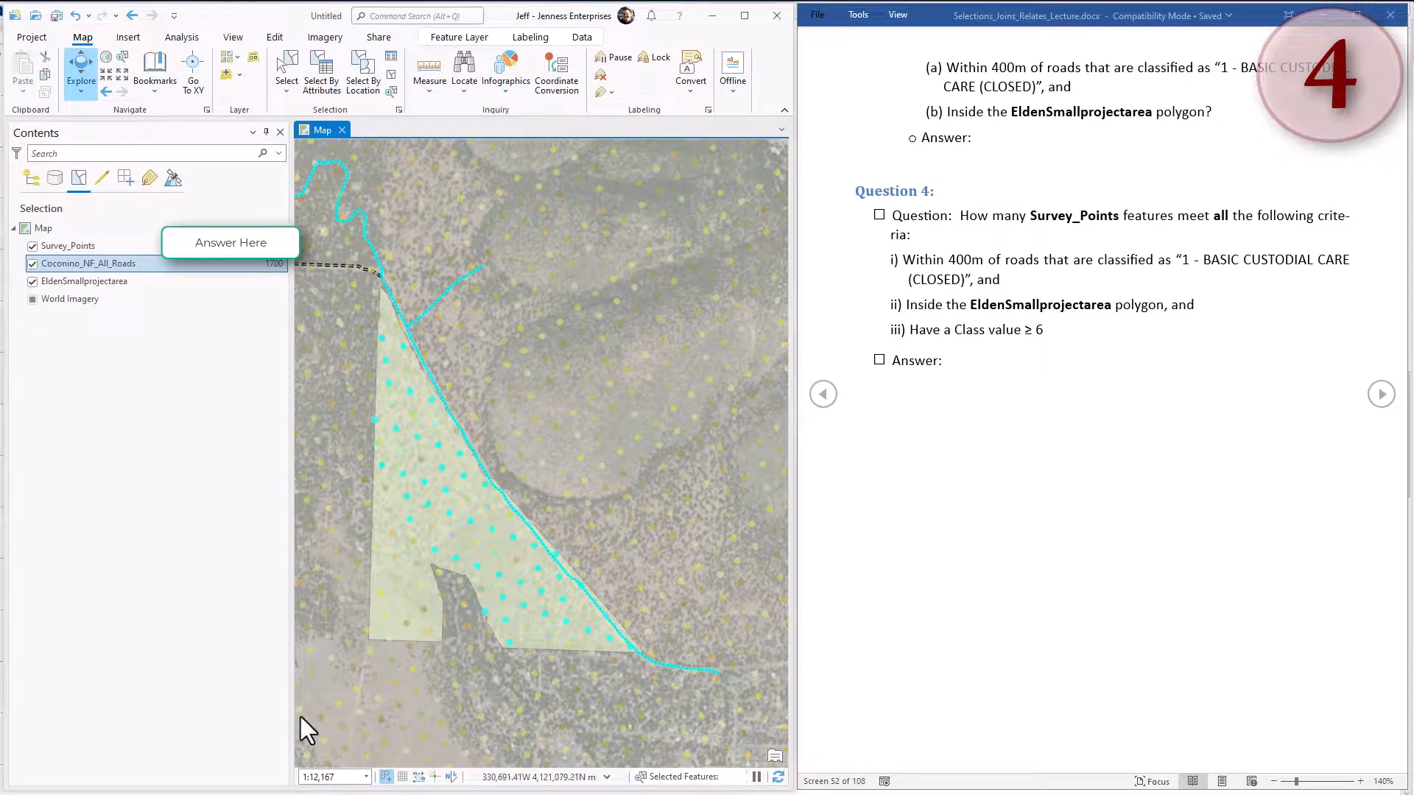